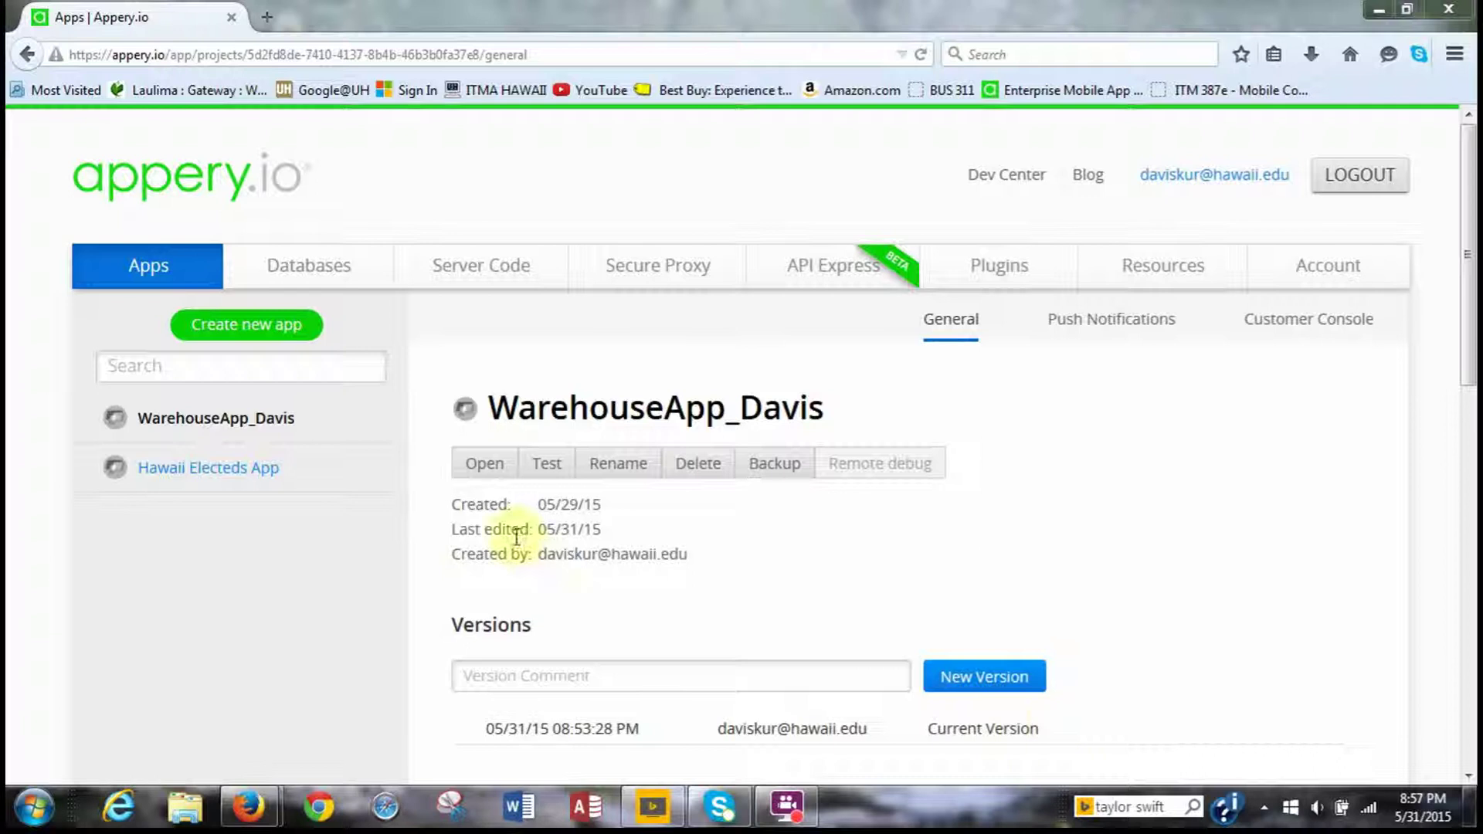
# Rename the existing warehouse app as ITM_387e_Assignments
pyautogui.moveTo(325, 446)
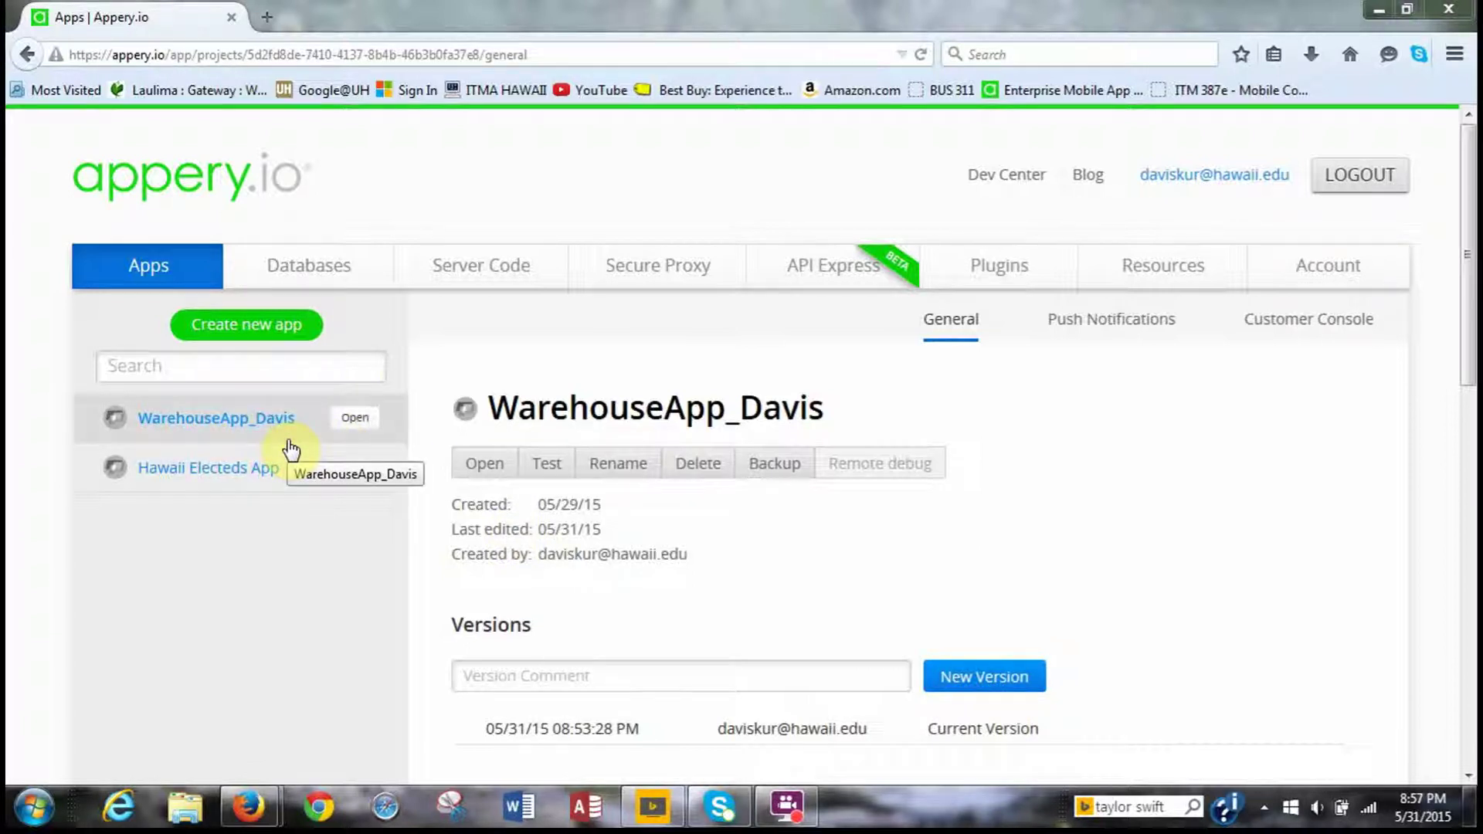
pyautogui.moveTo(290, 493)
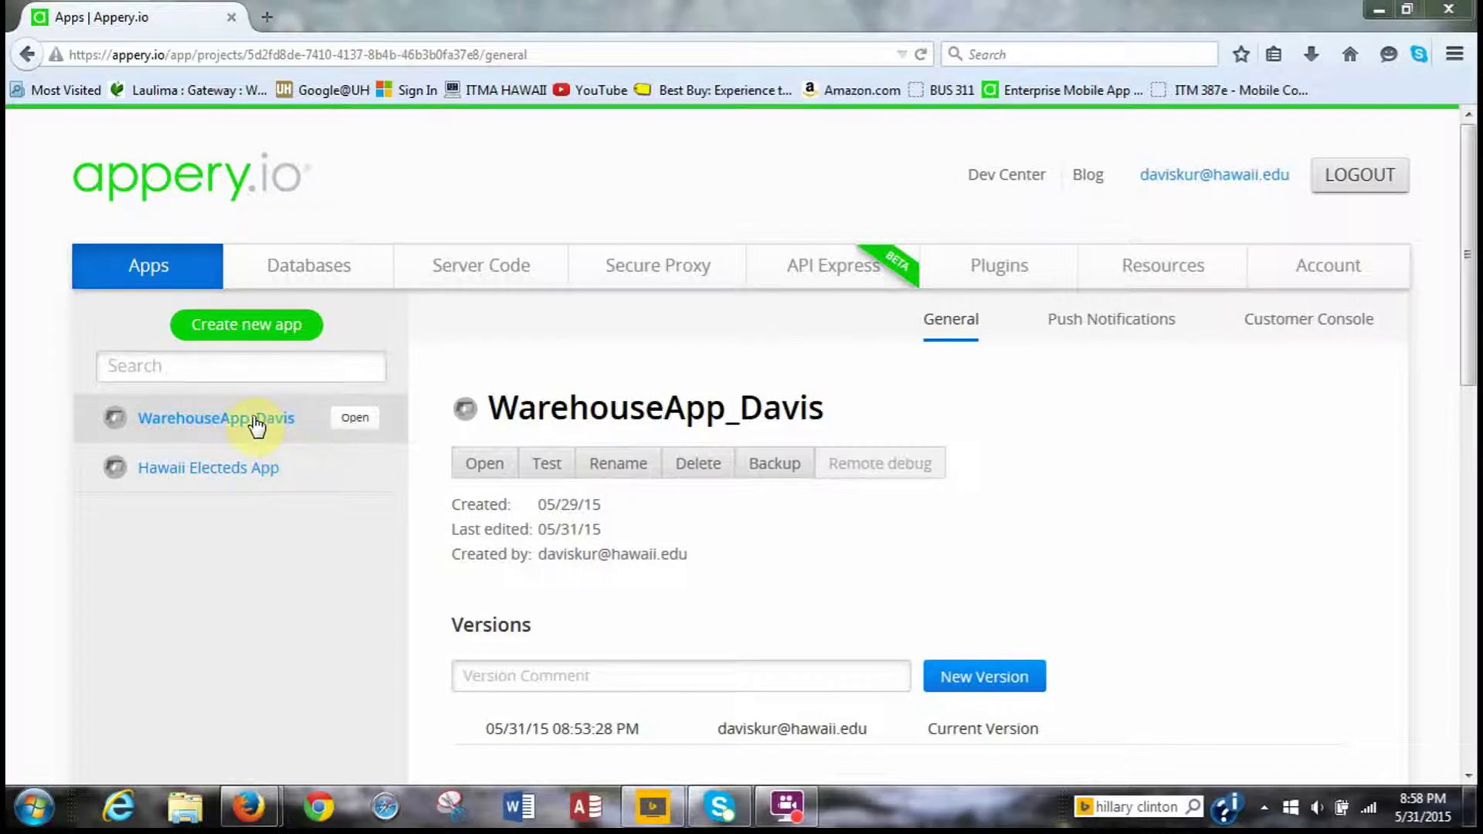
pyautogui.click(288, 465)
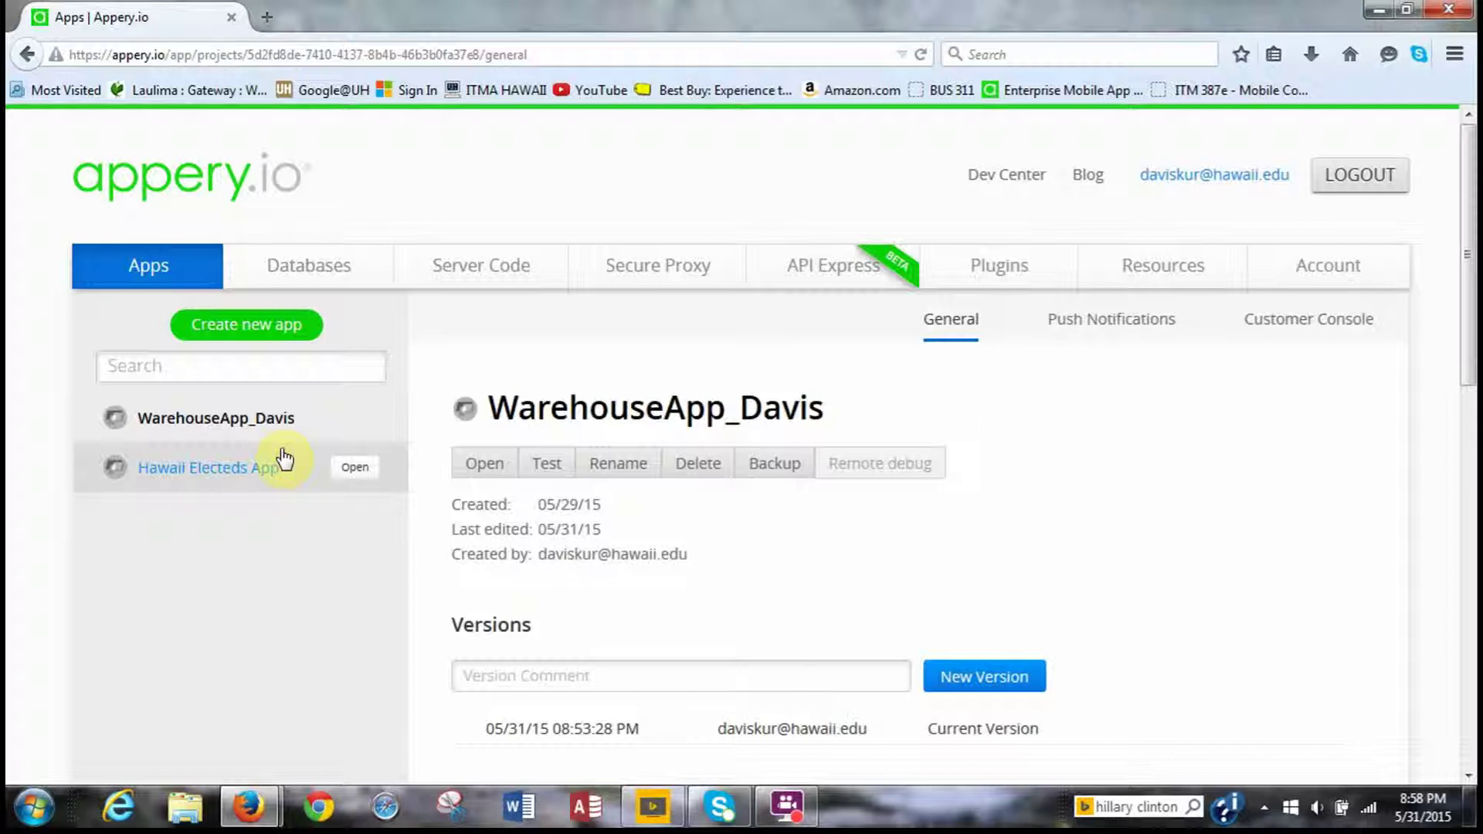
pyautogui.click(616, 471)
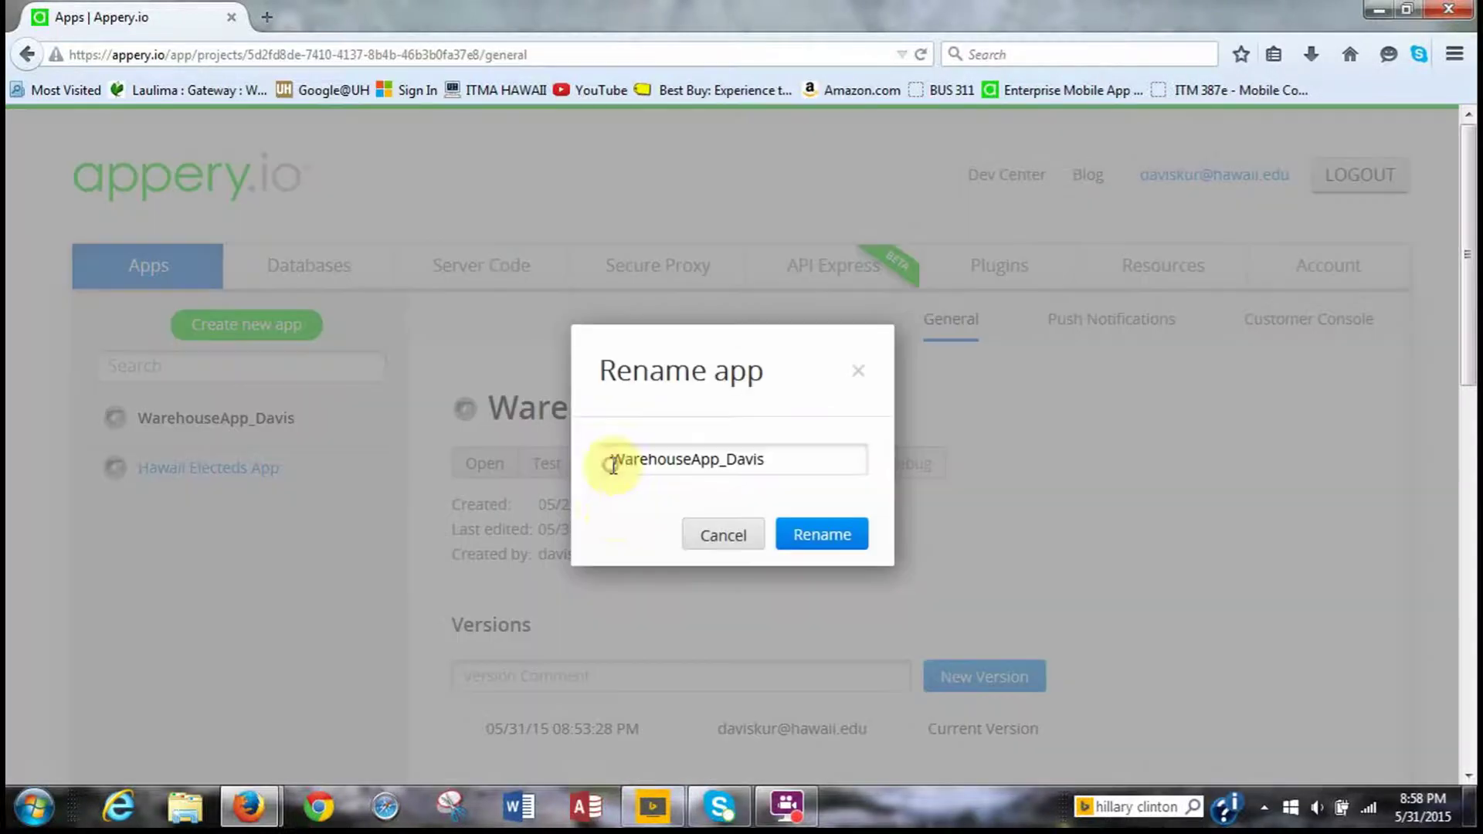
pyautogui.click(783, 465)
pyautogui.press('BackSpace')
pyautogui.press('BackSpace')
pyautogui.press('BackSpace')
pyautogui.press('BackSpace')
pyautogui.press('BackSpace')
pyautogui.press('BackSpace')
pyautogui.press('BackSpace')
pyautogui.press('BackSpace')
pyautogui.press('BackSpace')
pyautogui.press('BackSpace')
pyautogui.press('BackSpace')
pyautogui.press('BackSpace')
pyautogui.press('BackSpace')
pyautogui.press('BackSpace')
pyautogui.press('BackSpace')
pyautogui.press('BackSpace')
pyautogui.press('BackSpace')
pyautogui.press('BackSpace')
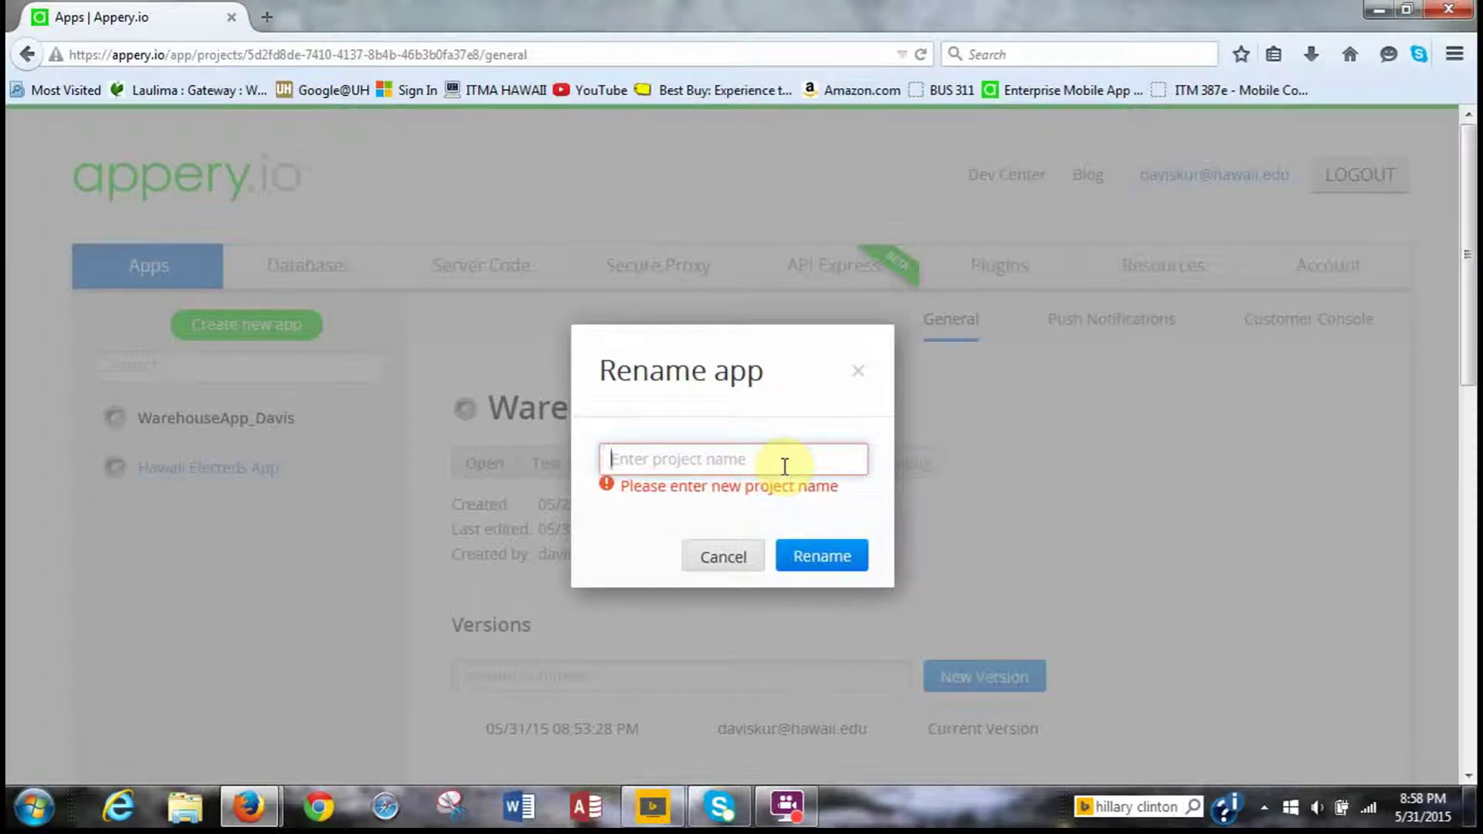
pyautogui.write('ITM')
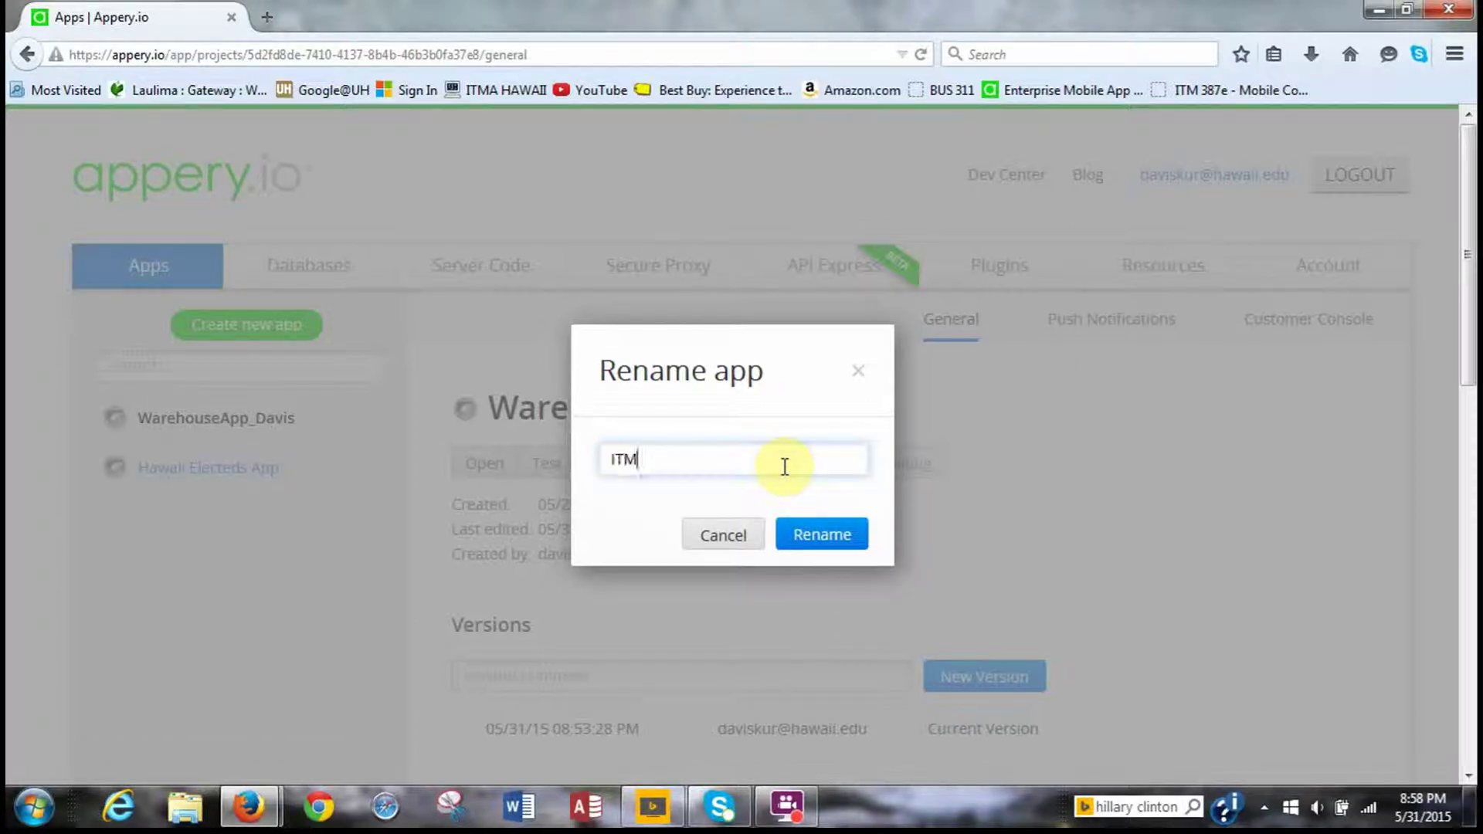
pyautogui.write('_387e_Assignments')
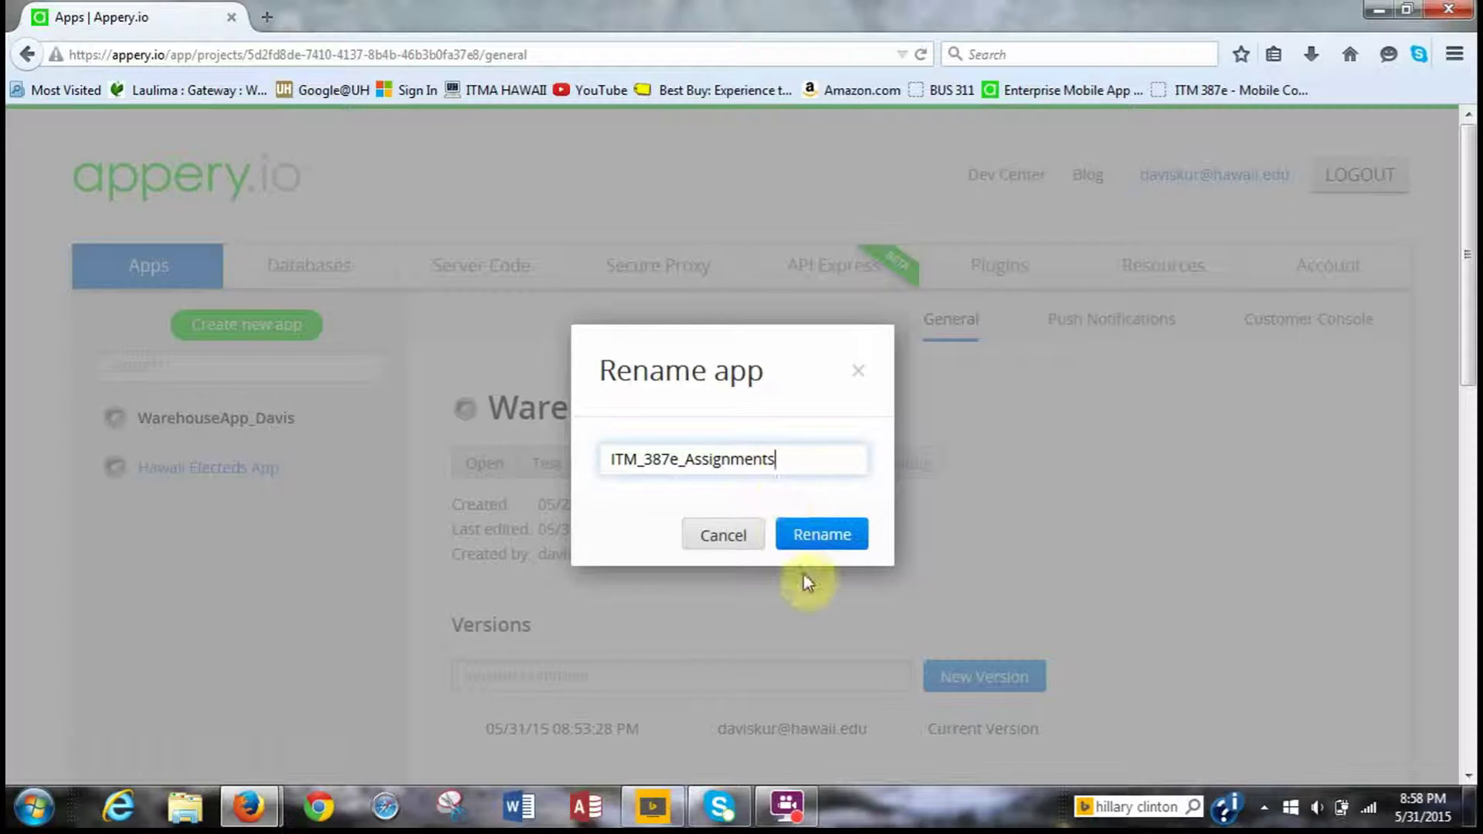
pyautogui.click(819, 535)
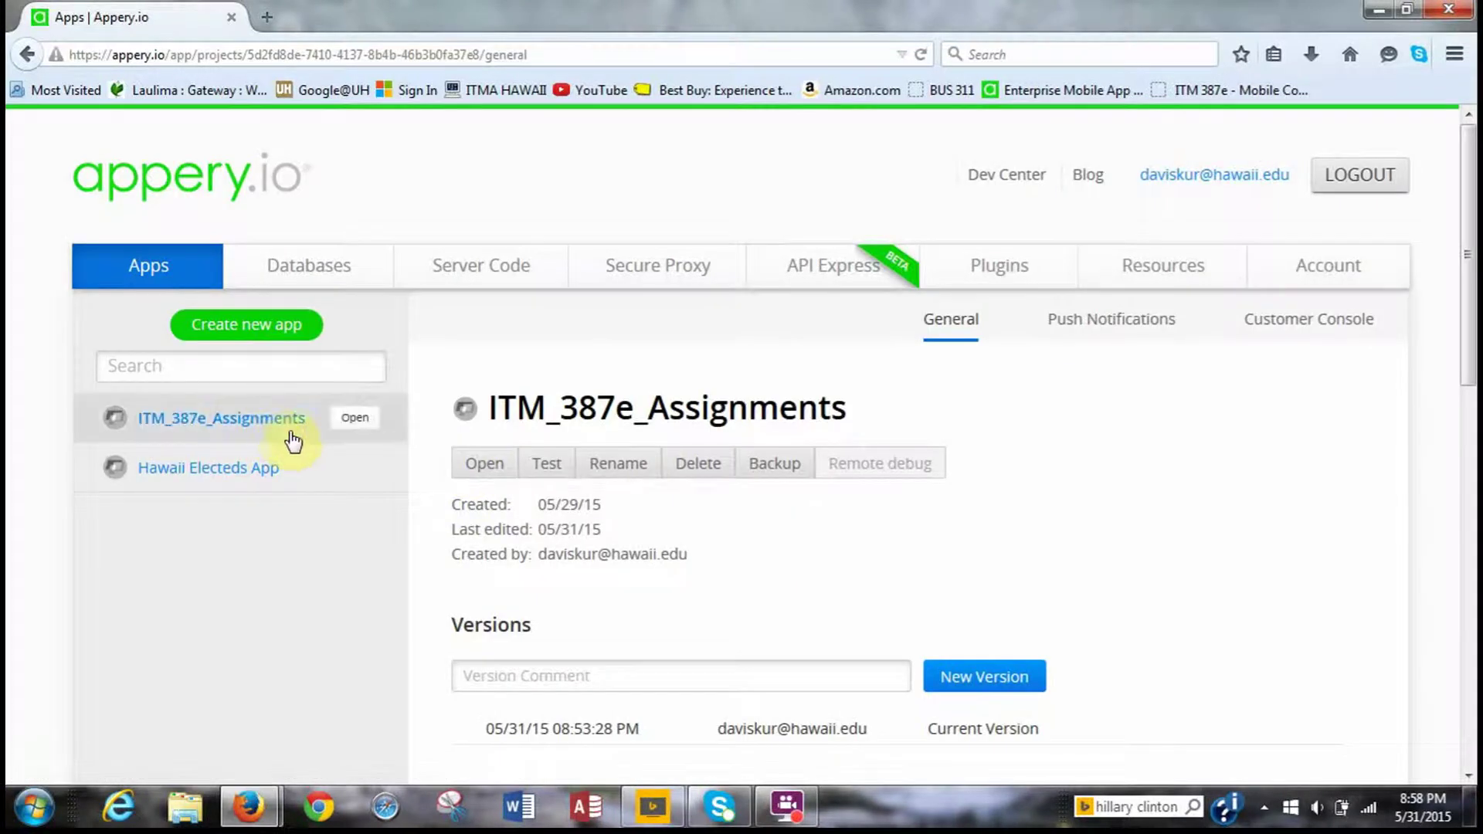
# Open the ITM_387e_Assignments app for editing and rename its startScreen page as WarehouseApp
pyautogui.click(355, 421)
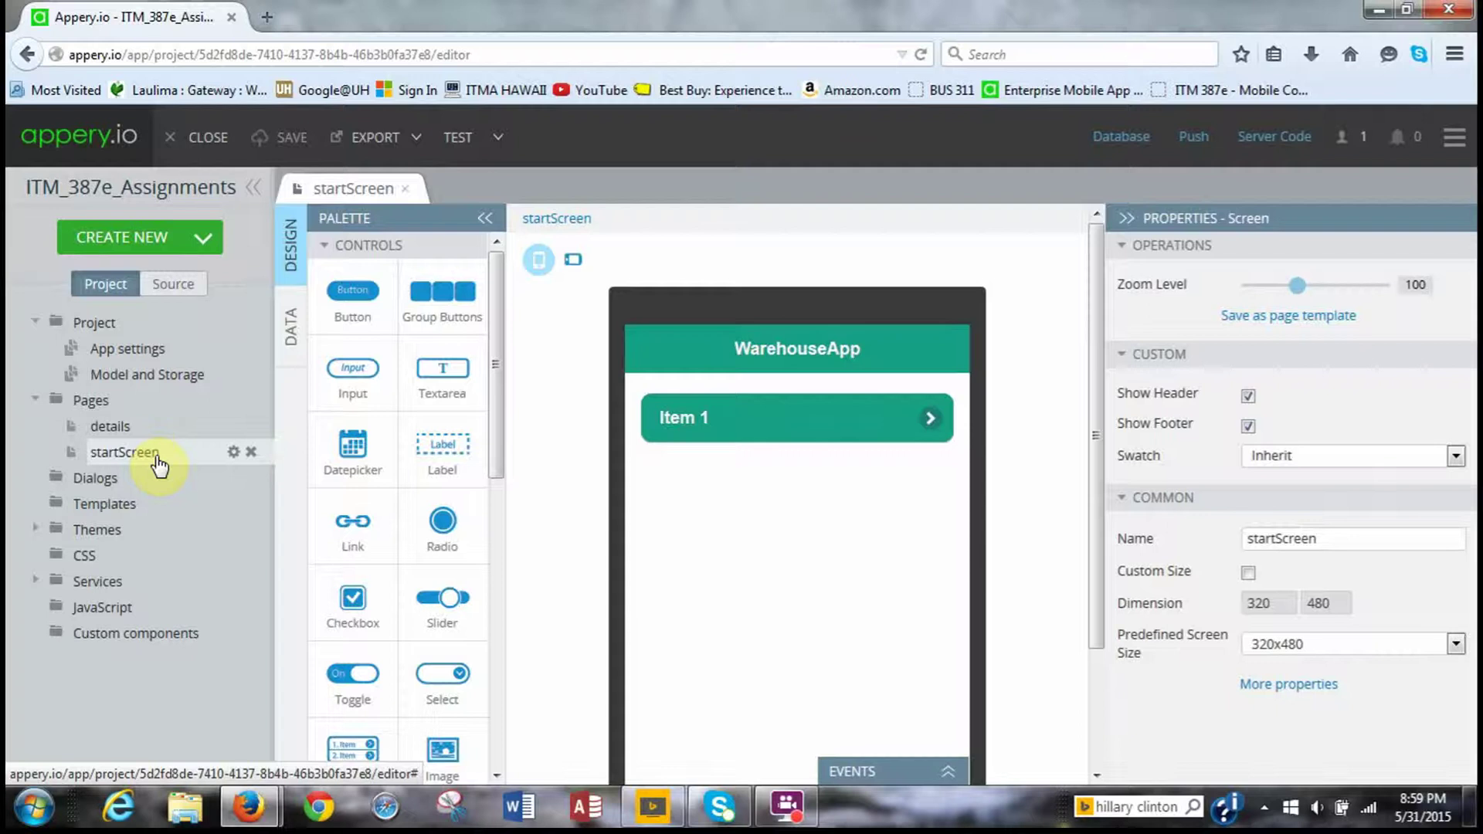
pyautogui.click(234, 455)
pyautogui.click(192, 481)
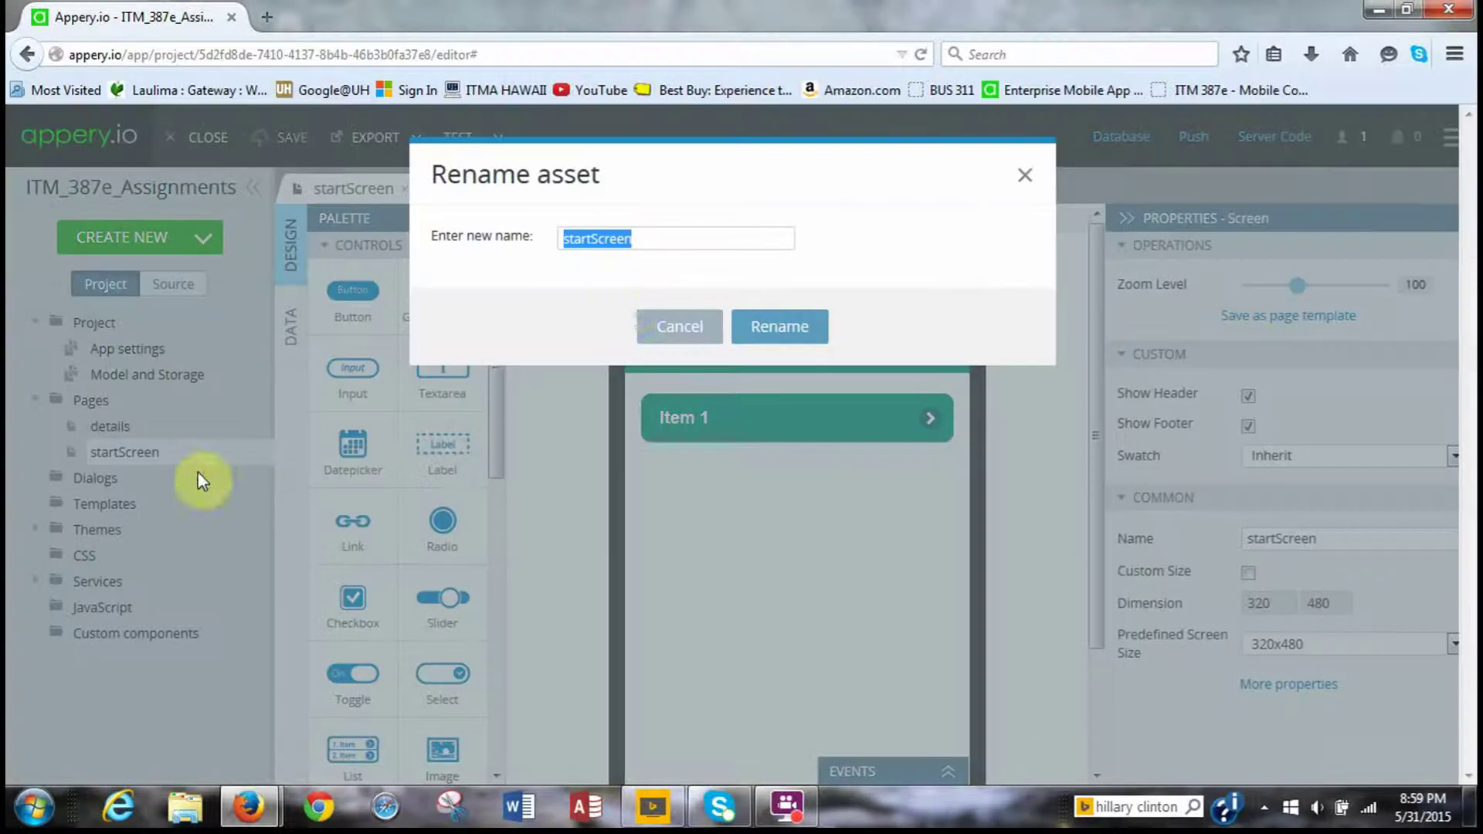
pyautogui.press('BackSpace')
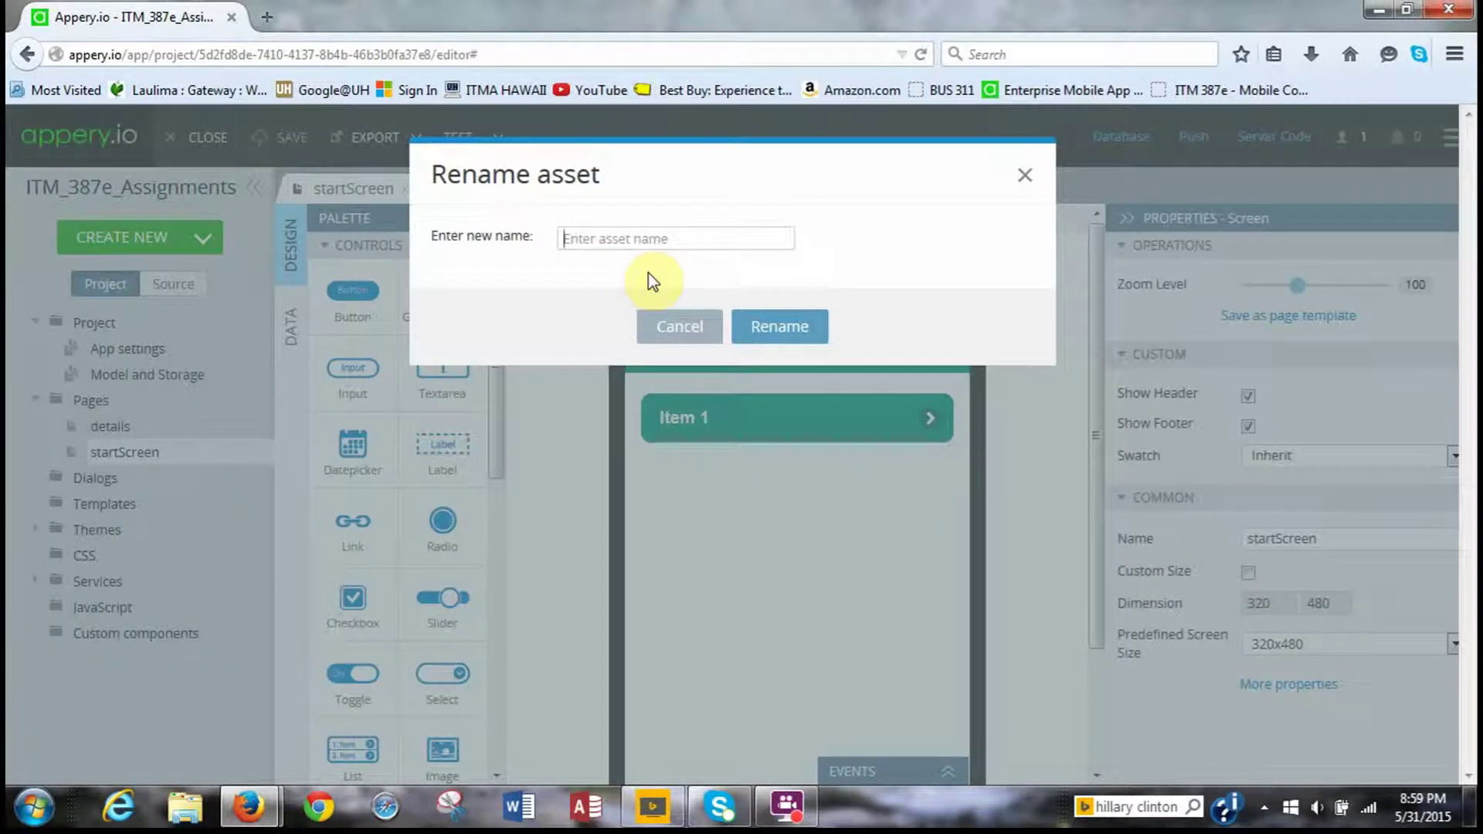
pyautogui.write('Ware')
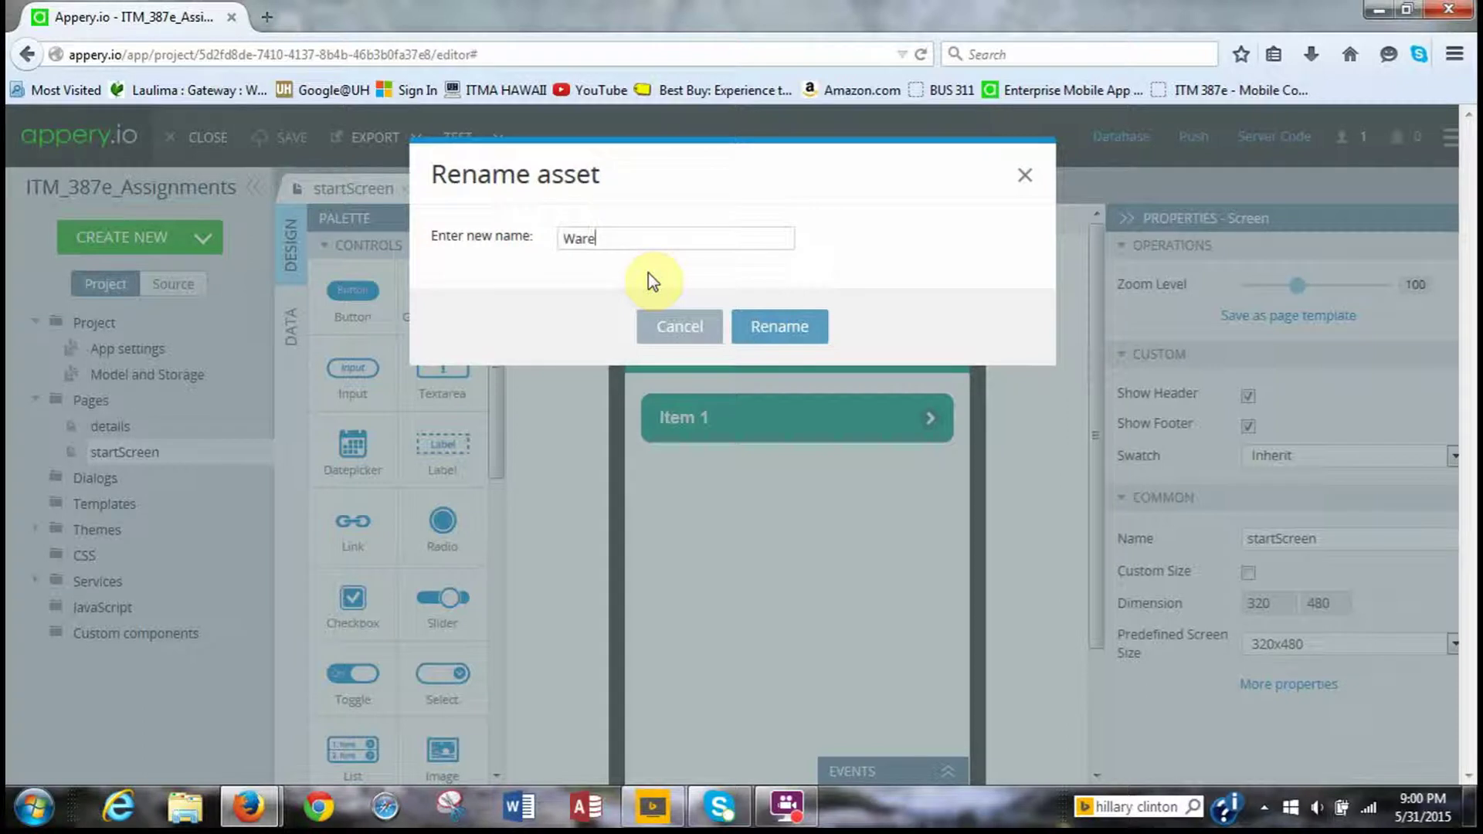
pyautogui.write('houseApp')
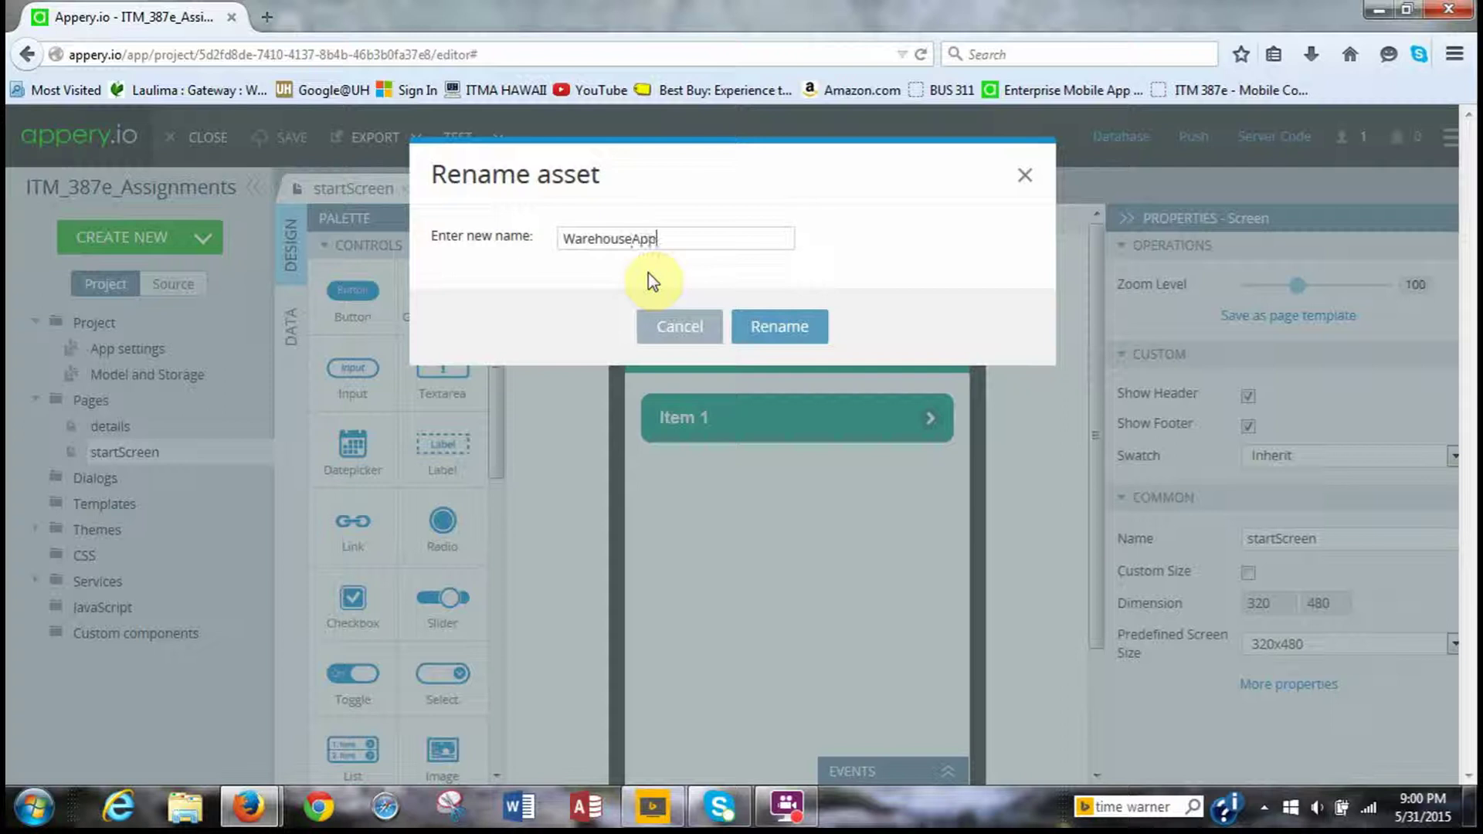
pyautogui.click(761, 332)
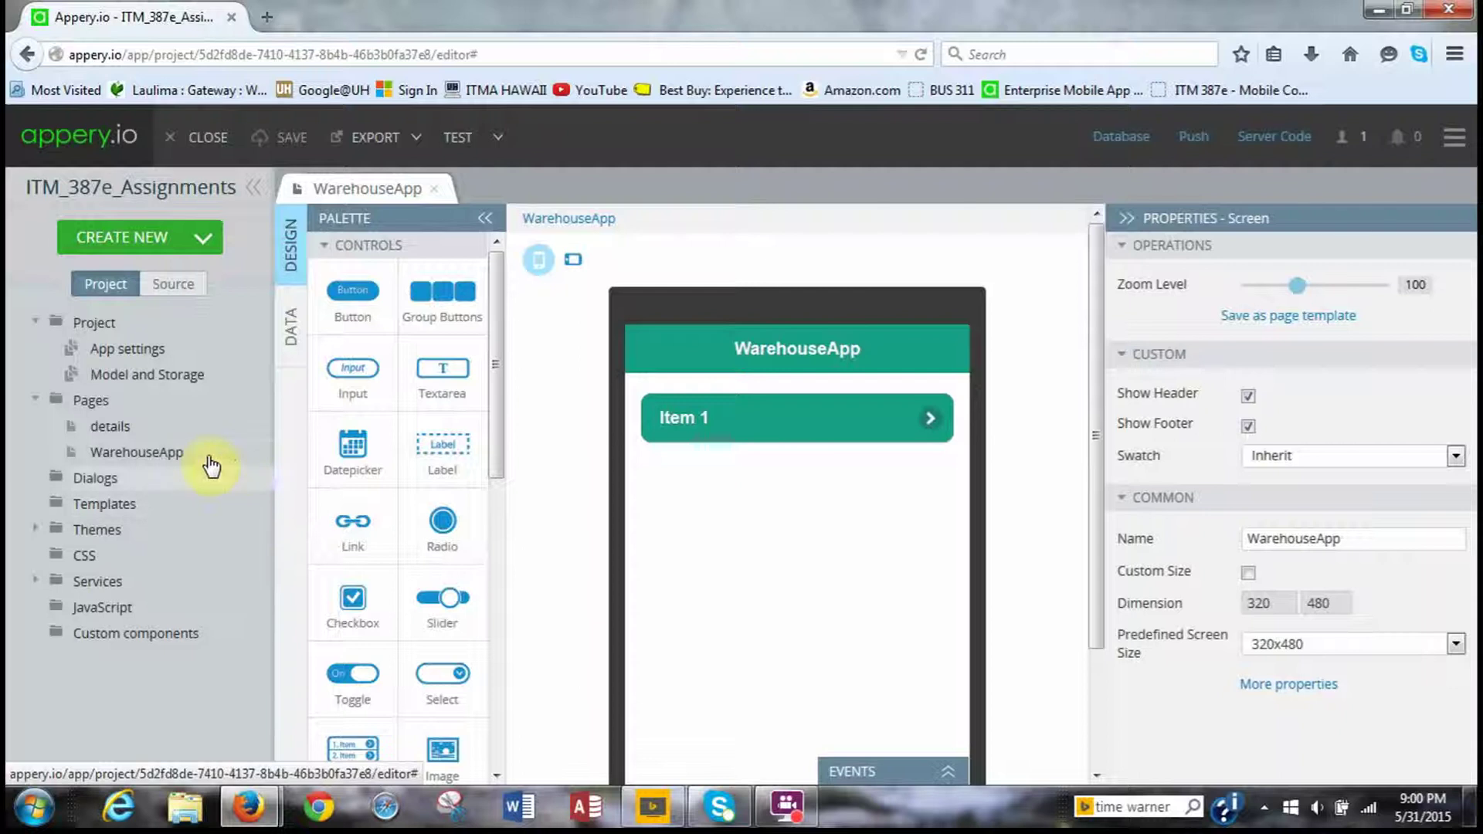
# Create a new page named HomePage from the blank mobile page template
pyautogui.moveTo(210, 462)
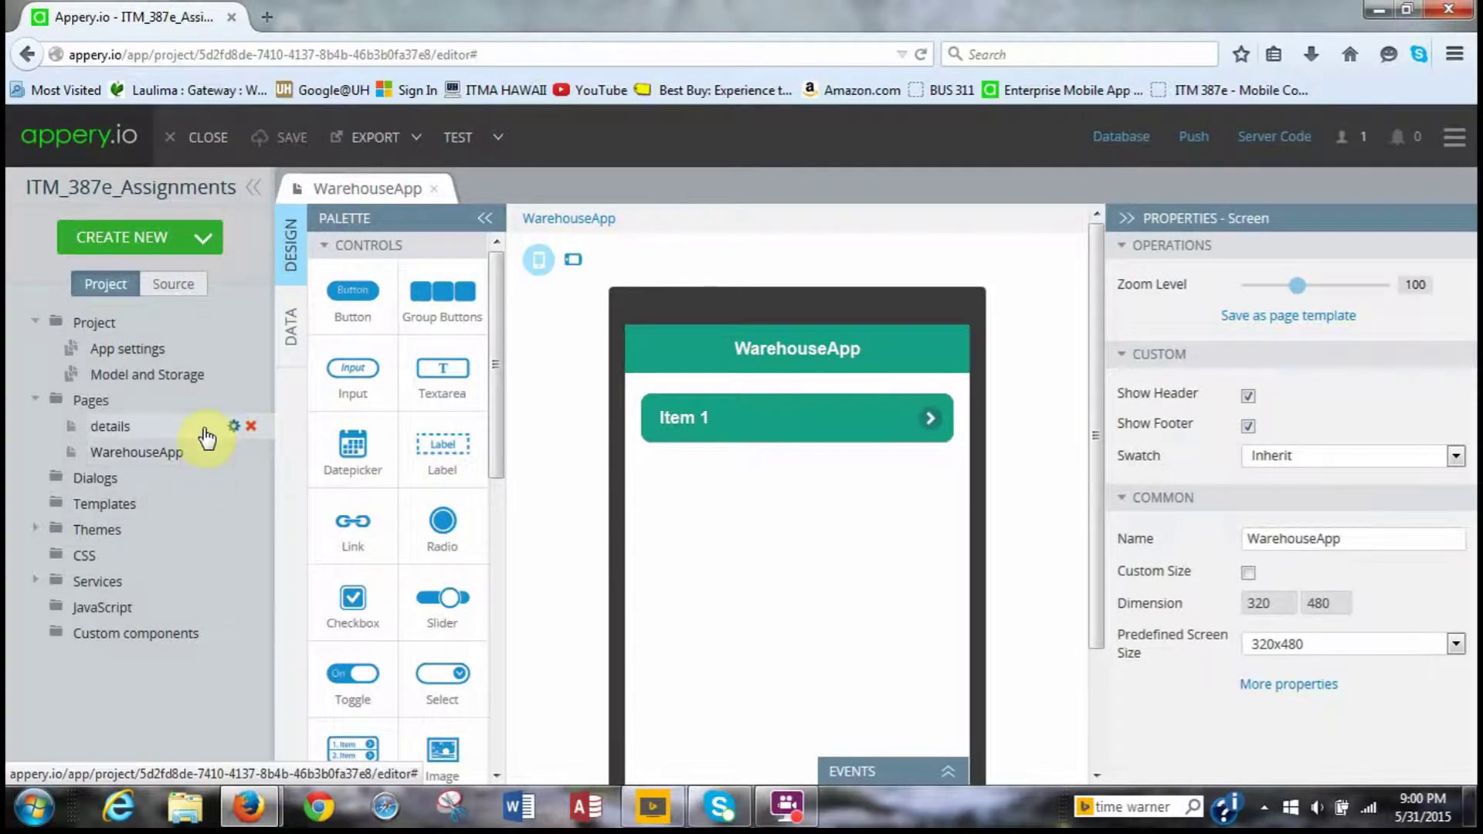
pyautogui.moveTo(194, 439)
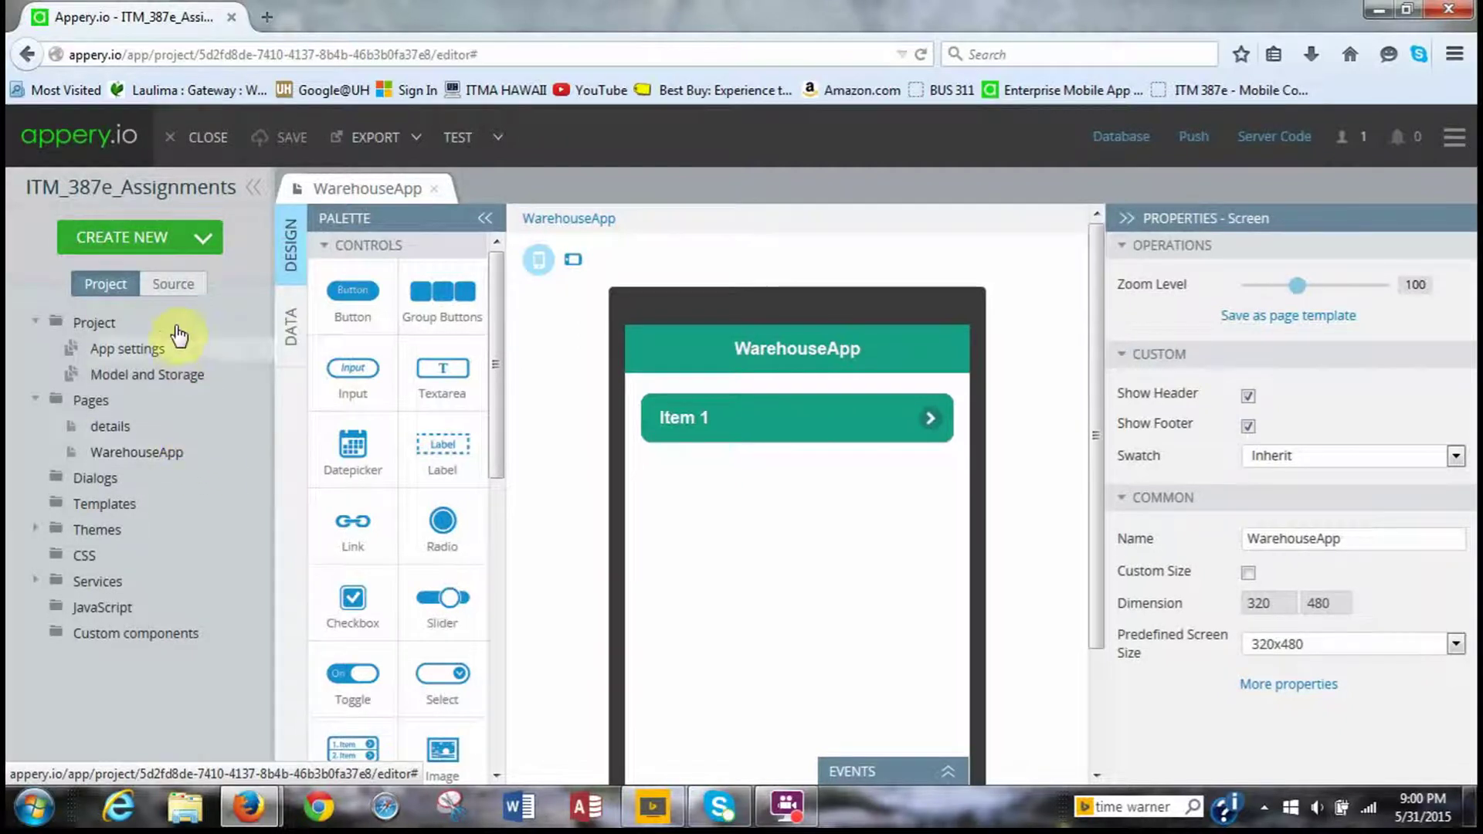
pyautogui.click(202, 237)
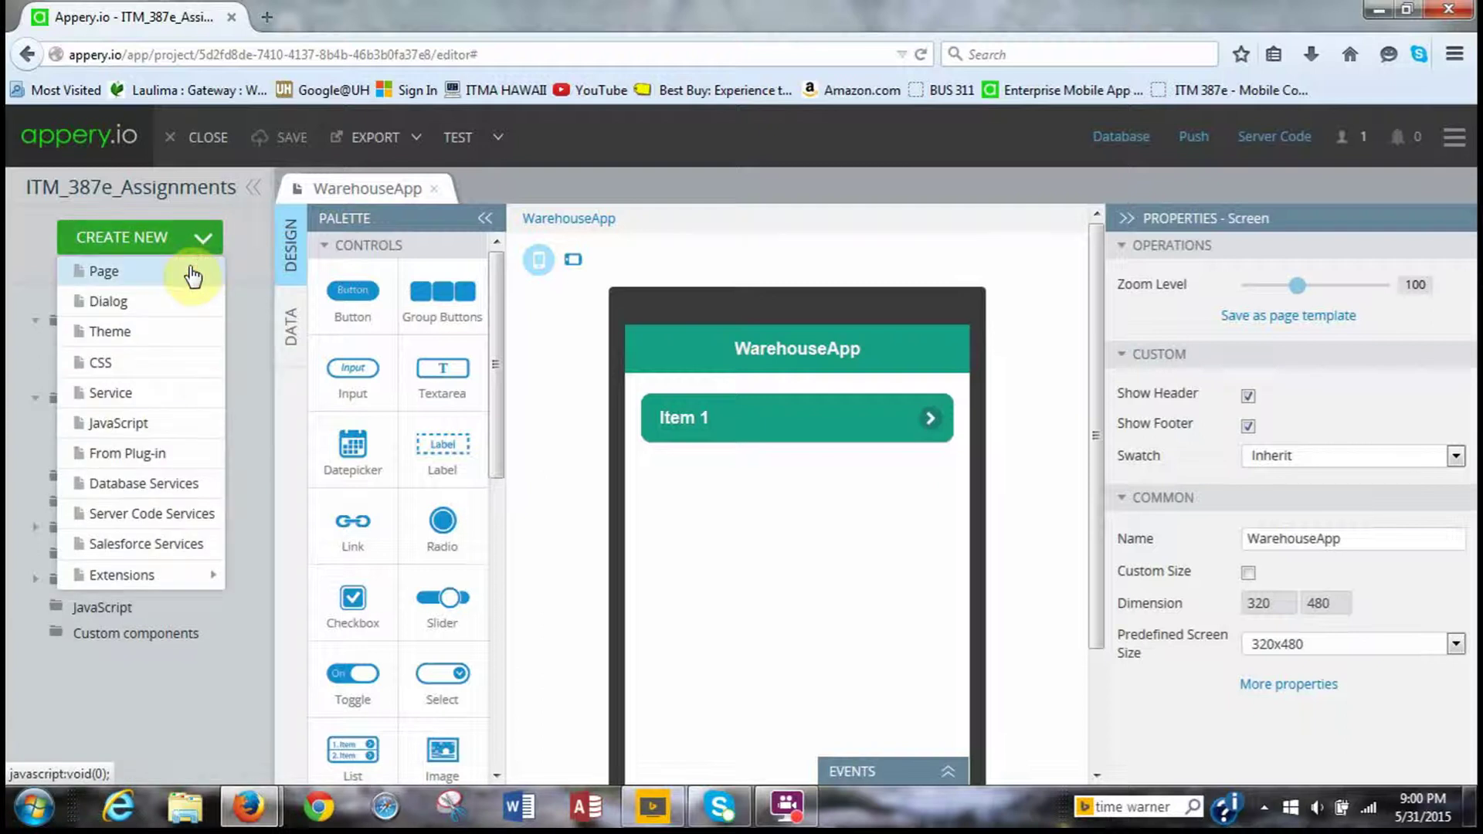
pyautogui.click(193, 270)
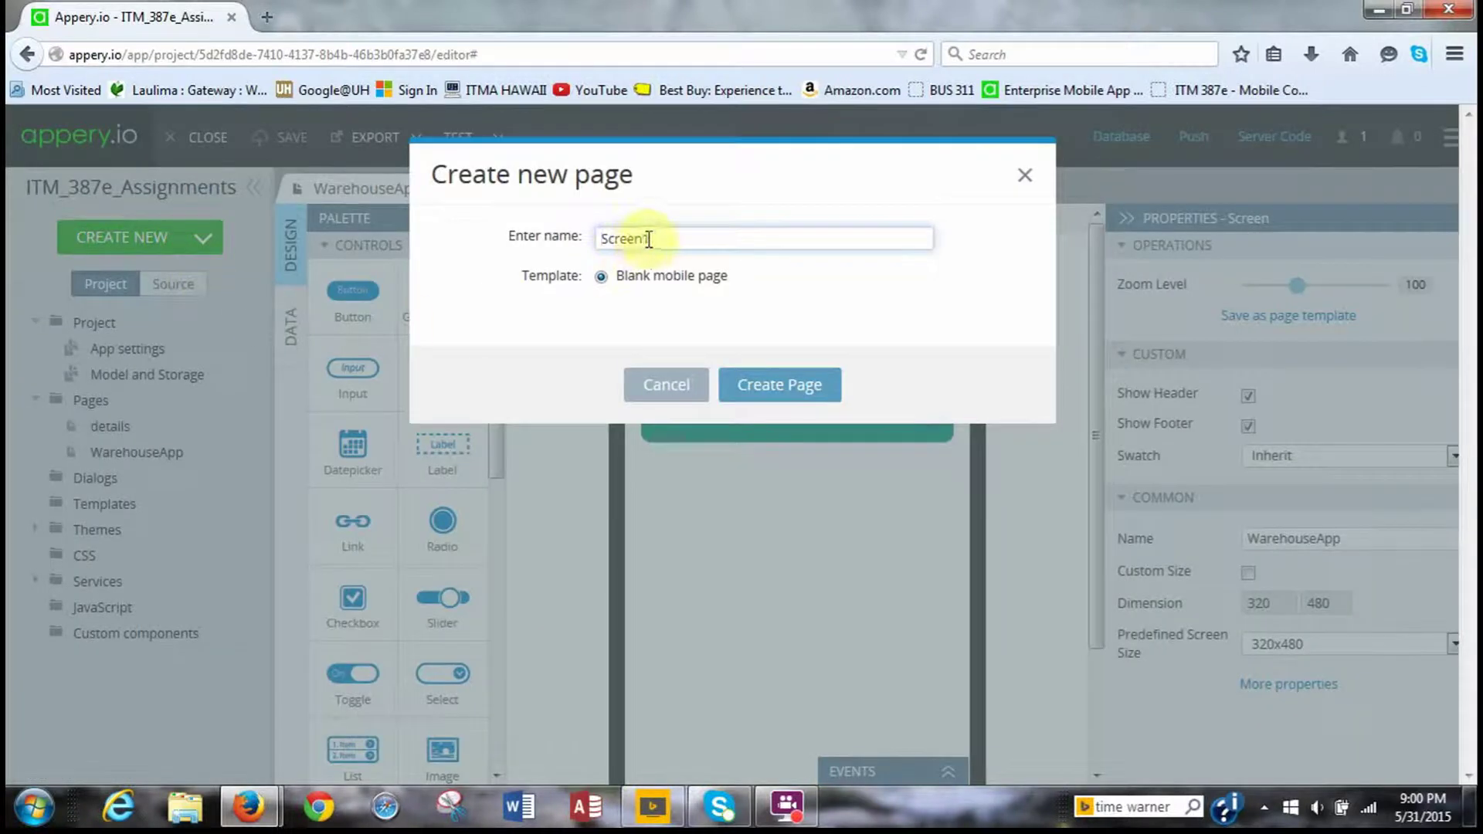
pyautogui.moveTo(652, 237); pyautogui.dragTo(524, 246)
pyautogui.press('BackSpace')
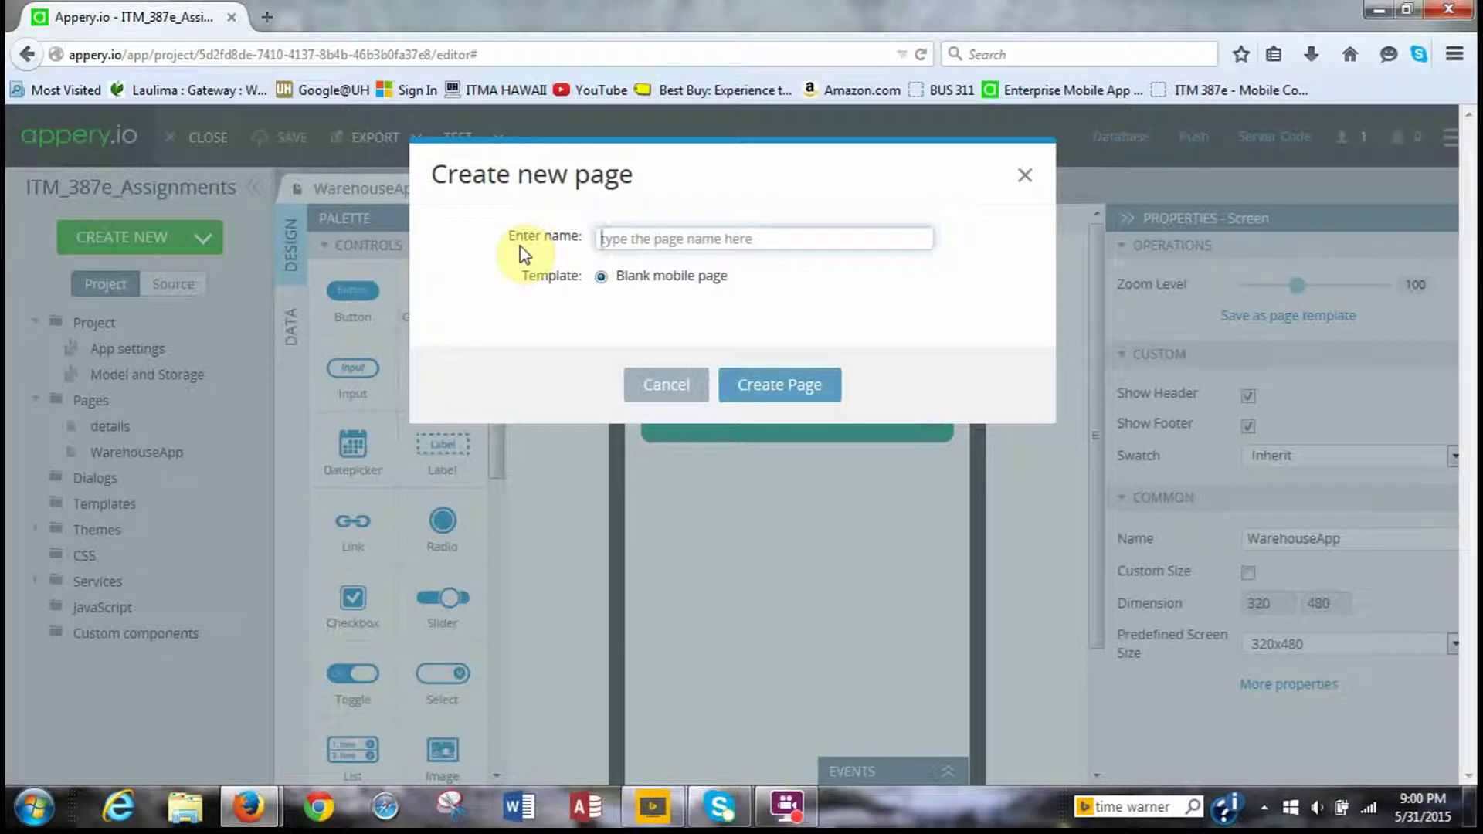
pyautogui.write('H')
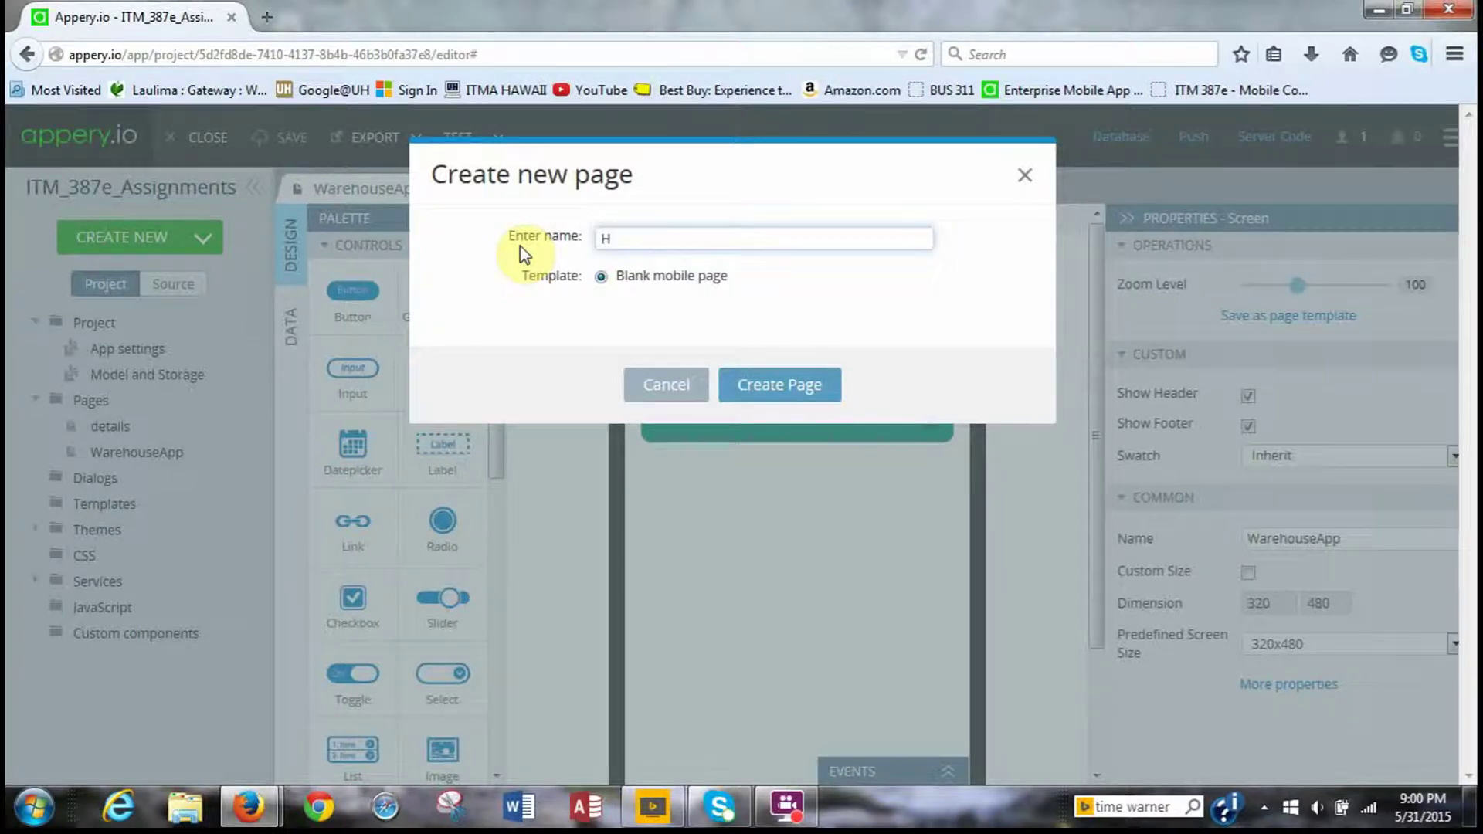
pyautogui.write('ome Page')
pyautogui.click(753, 392)
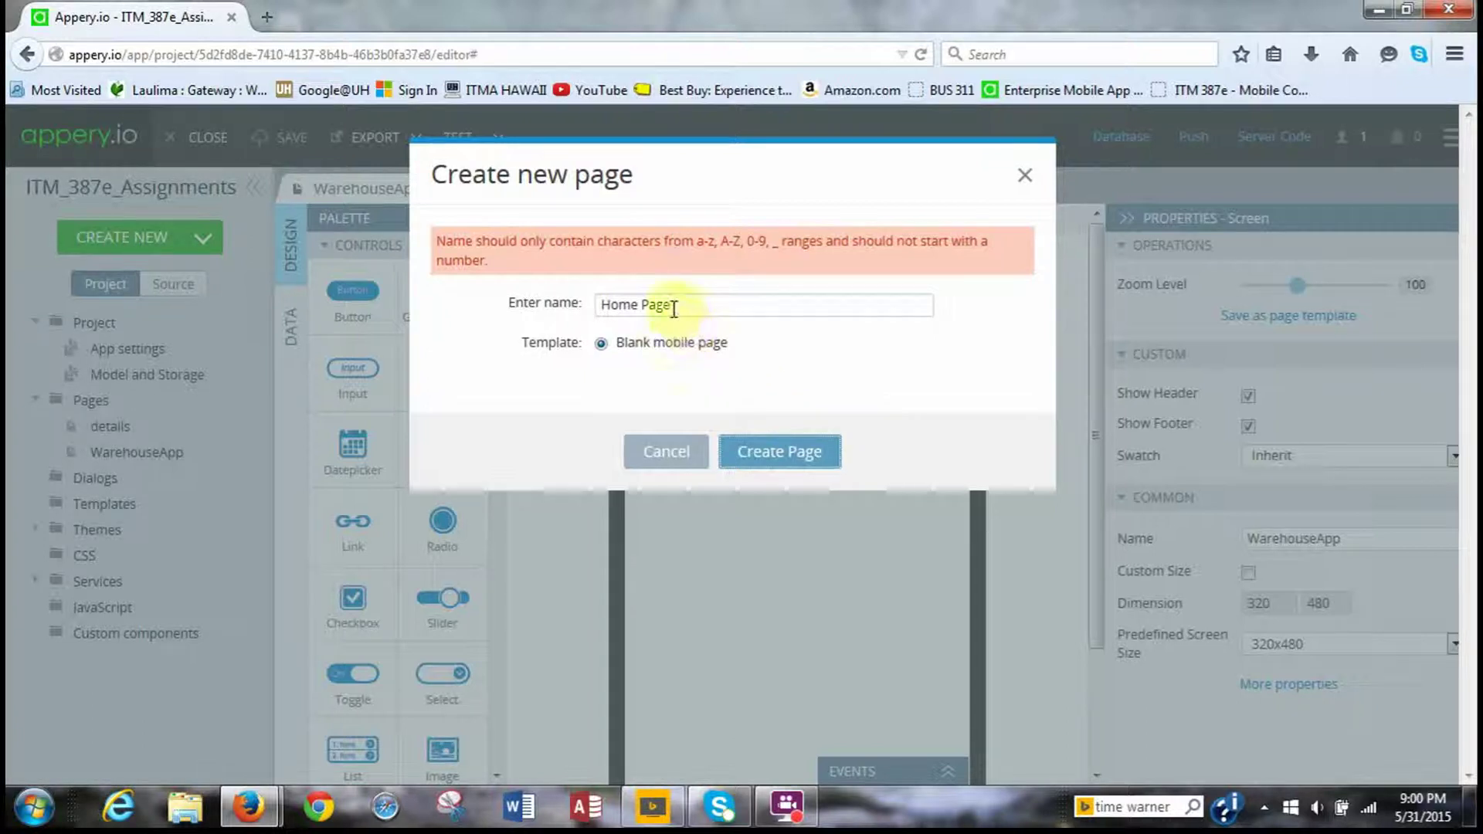
pyautogui.click(642, 305)
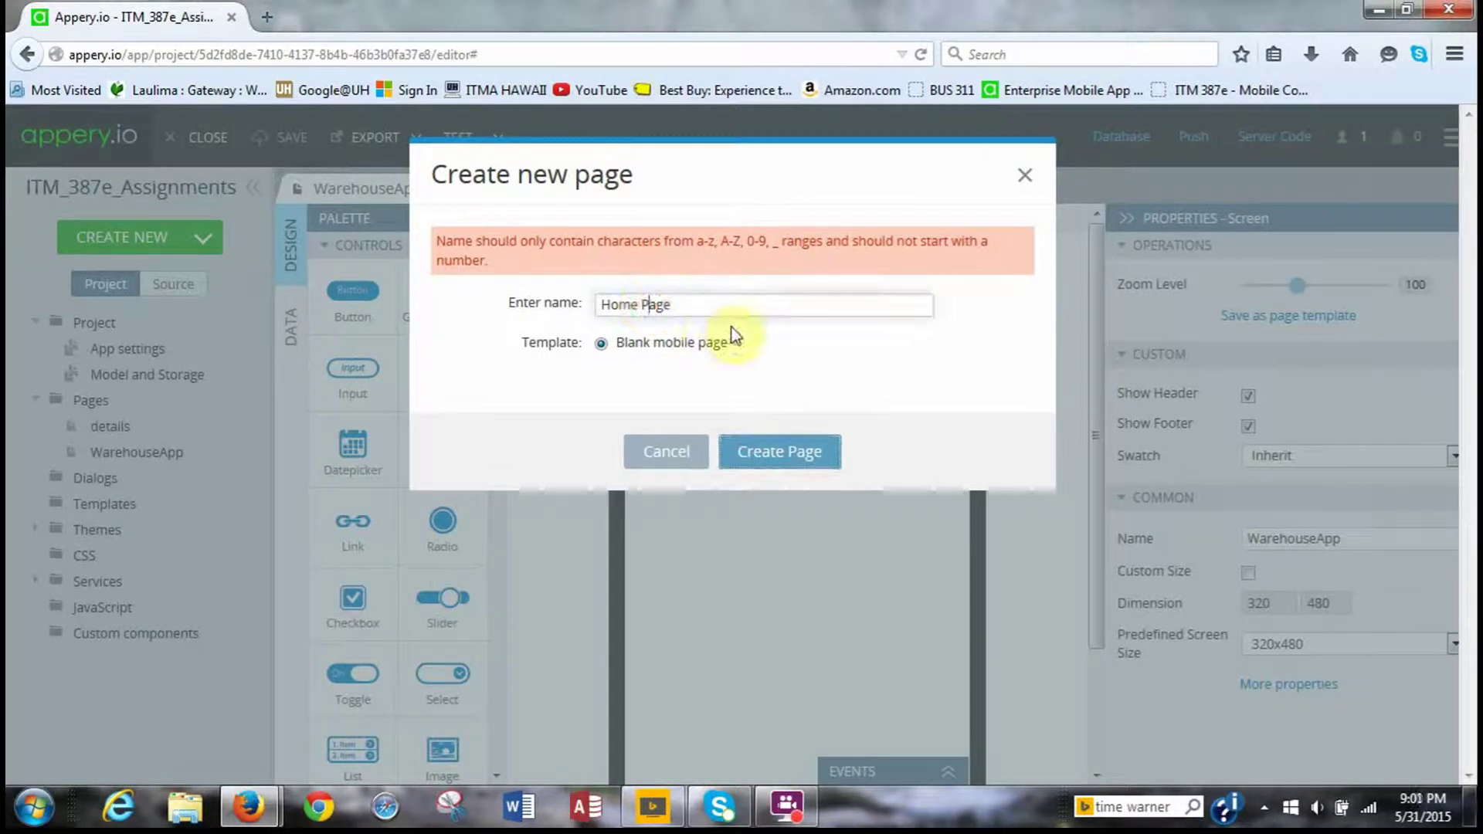
pyautogui.press('BackSpace')
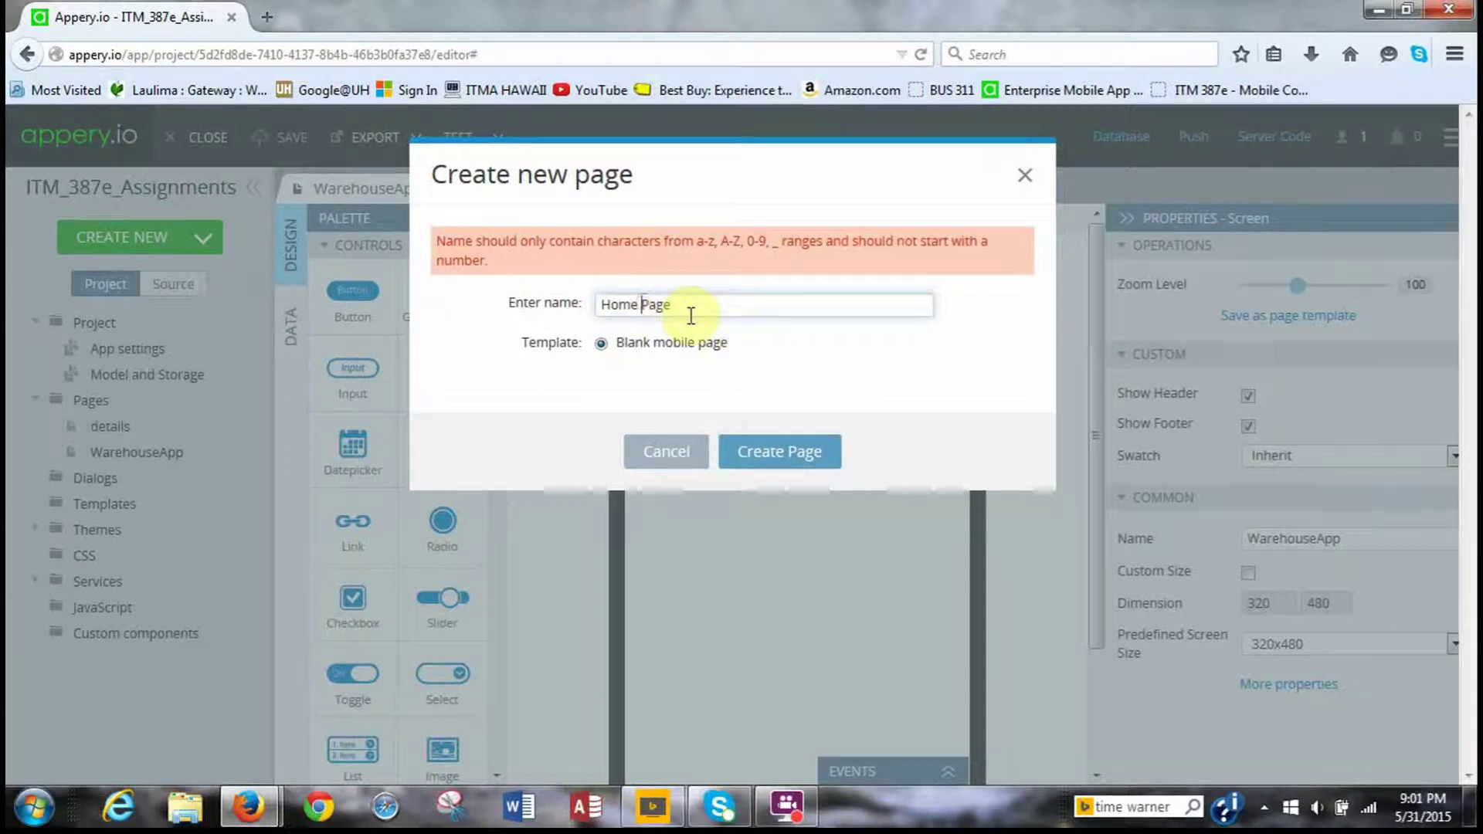
pyautogui.click(745, 452)
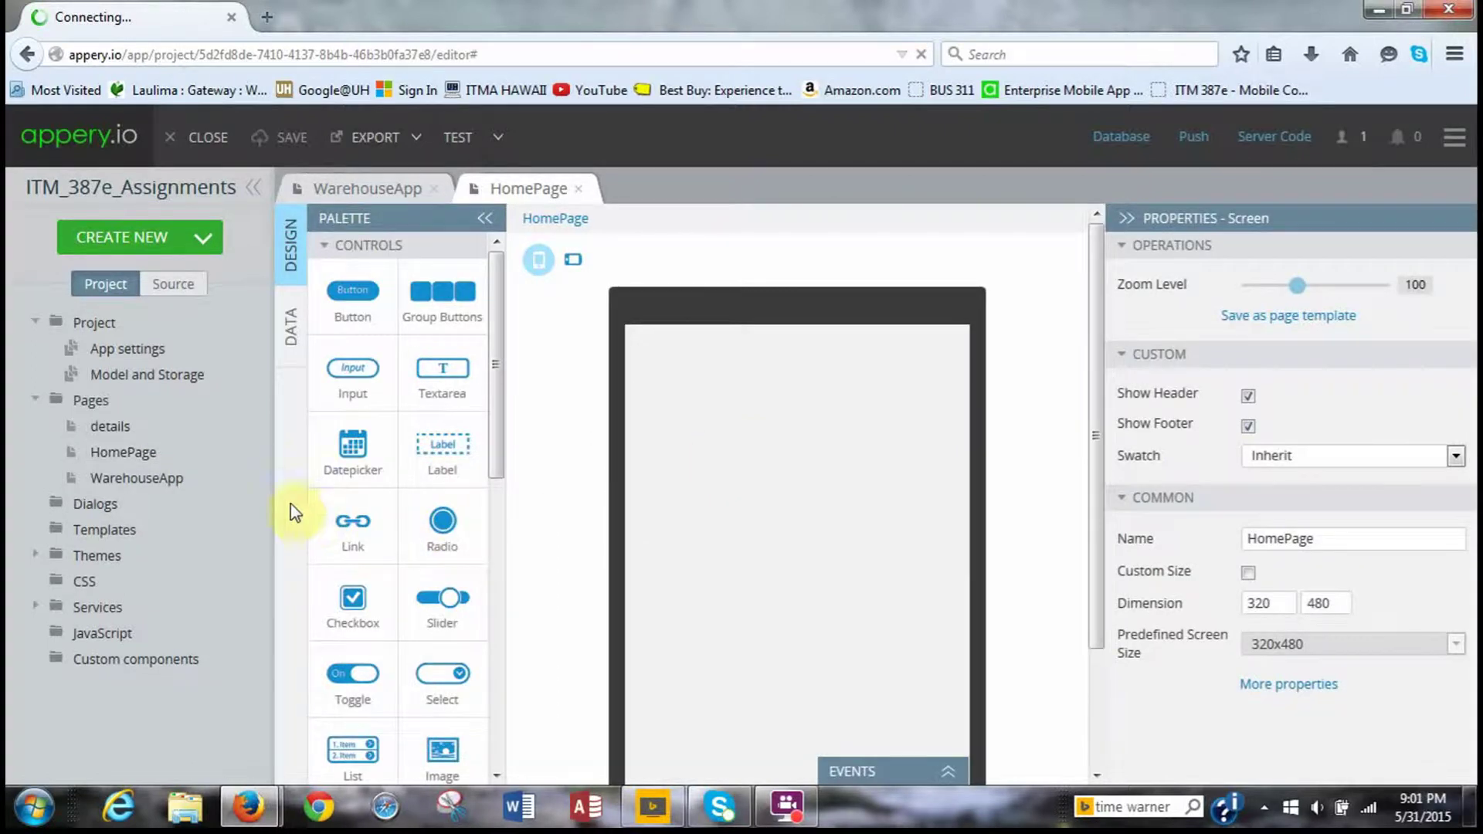
# Set the app's start page to HomePage in the app settings
pyautogui.moveTo(240, 481)
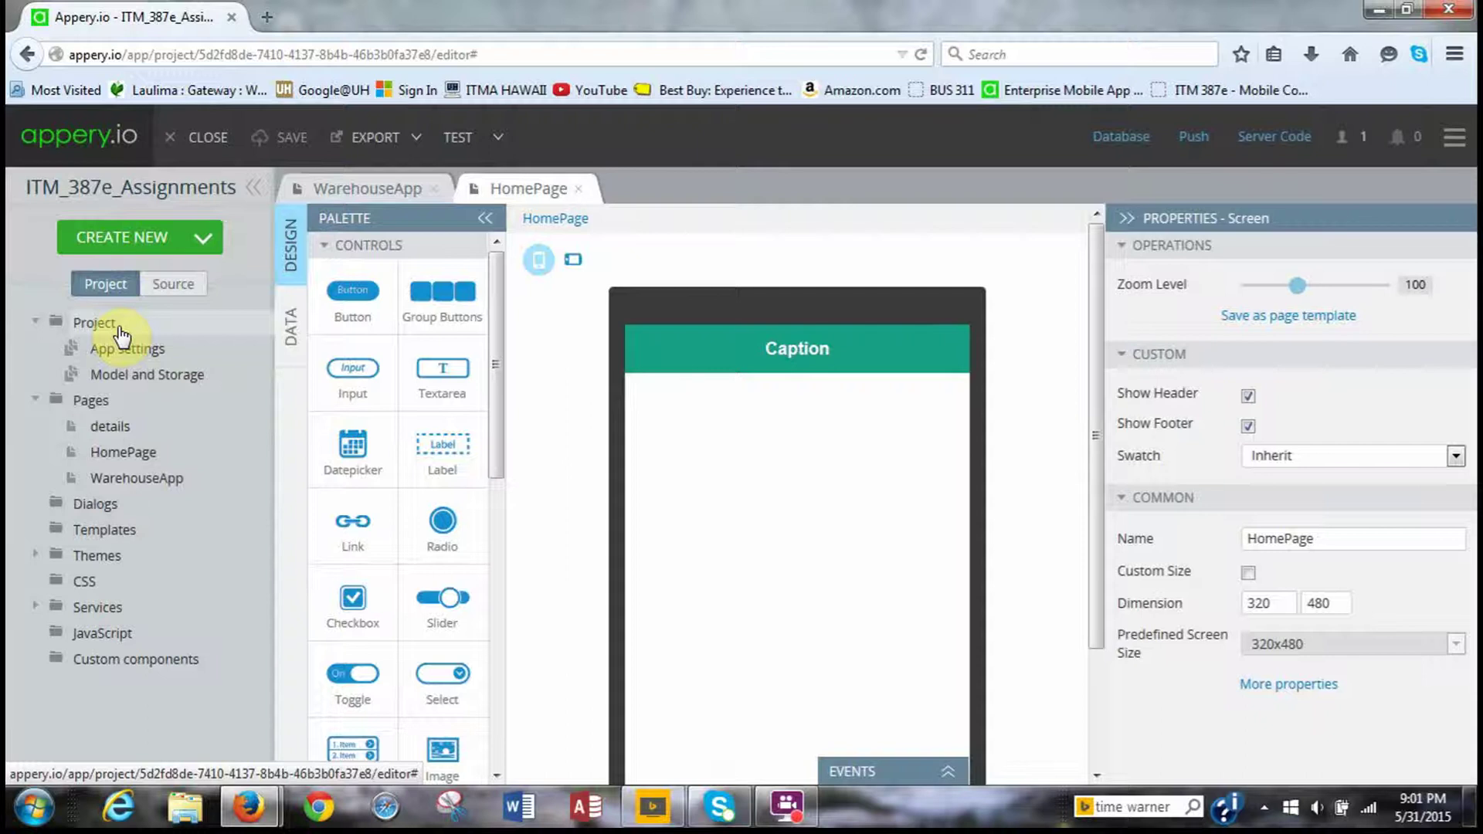
pyautogui.click(174, 356)
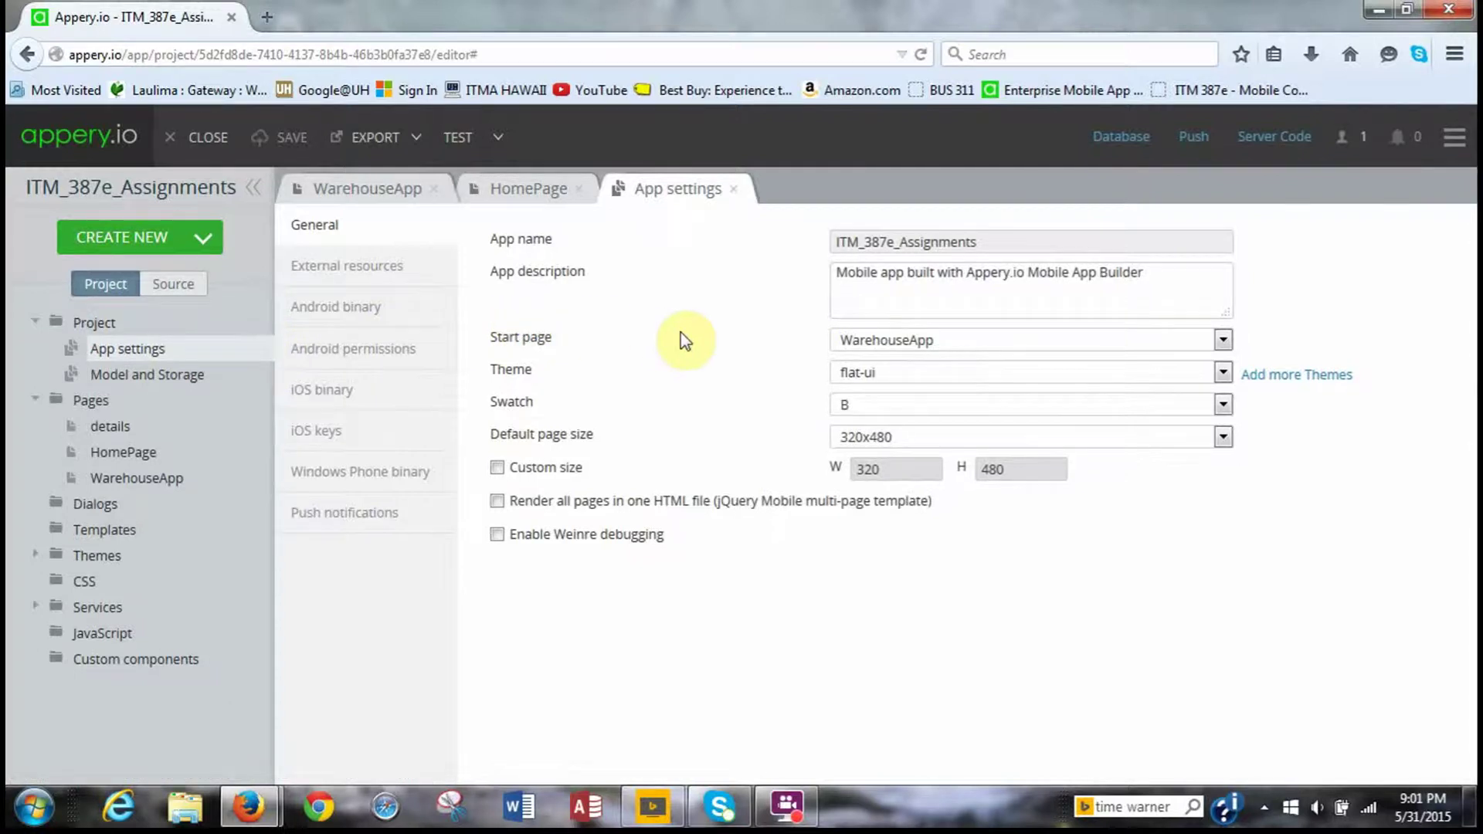
pyautogui.click(1224, 341)
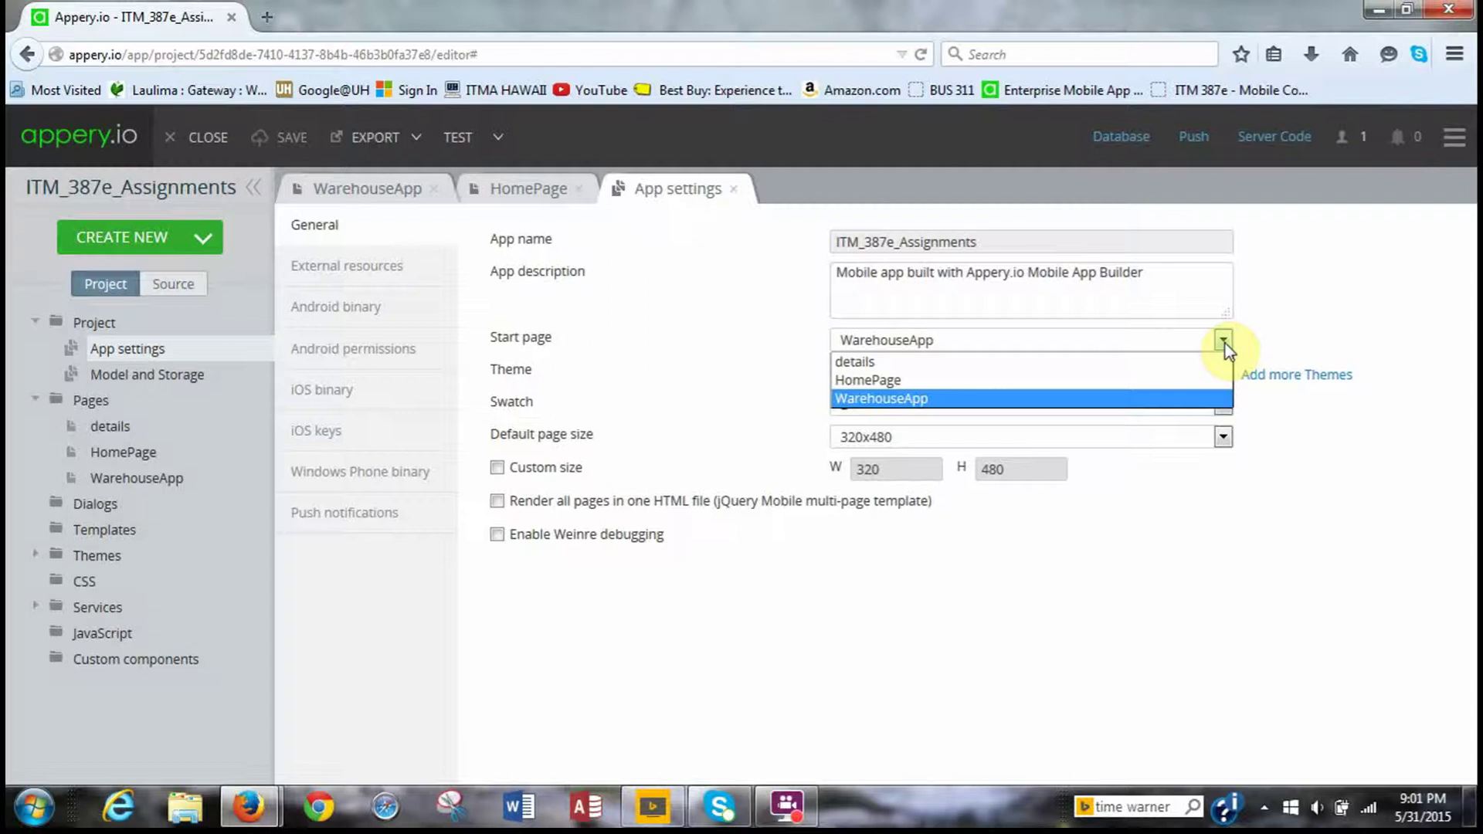
pyautogui.click(1168, 380)
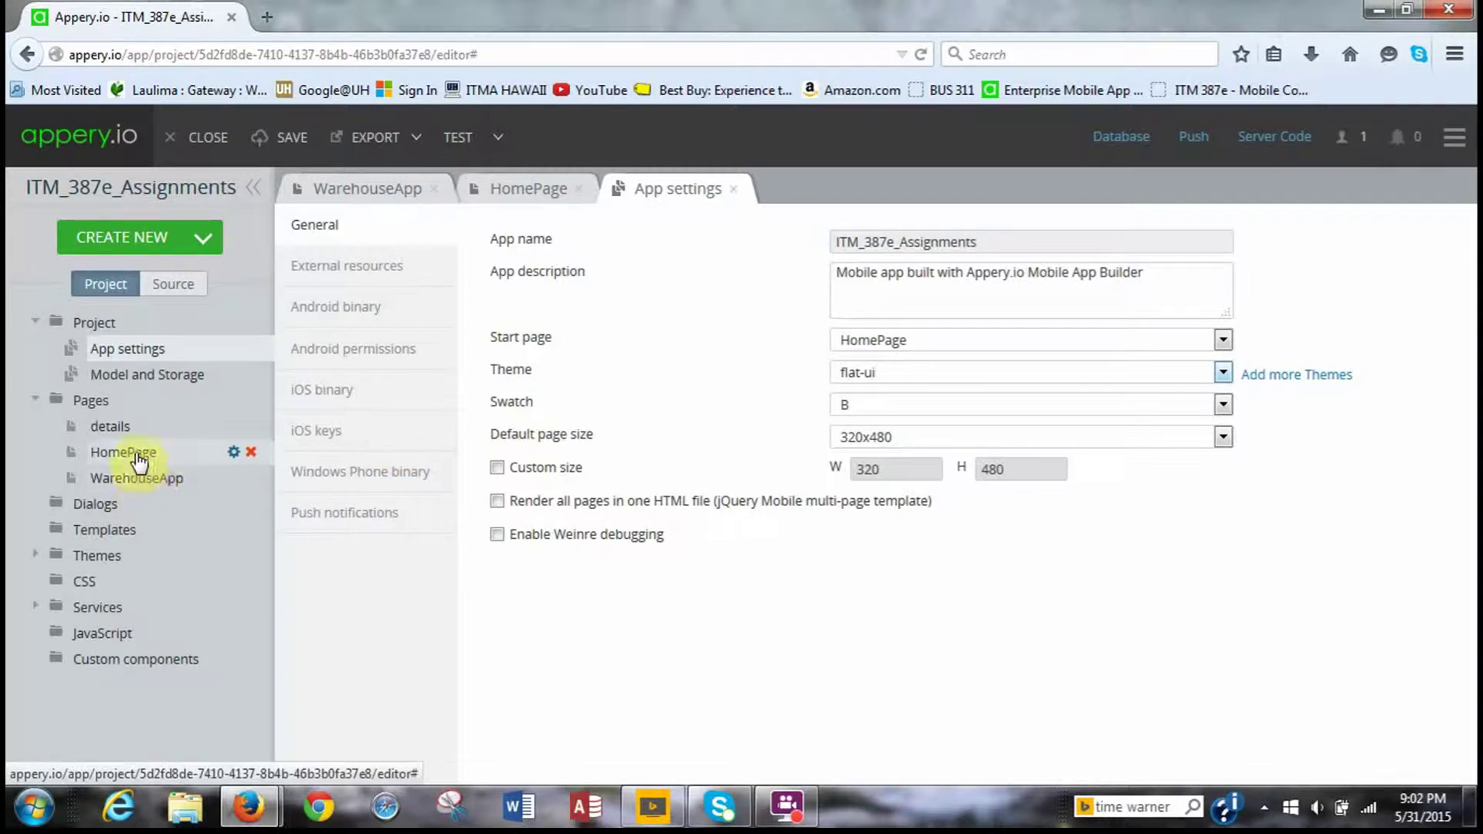
# Set the HomePage header text to "ITM 387e Assignments Home Page"
pyautogui.click(192, 459)
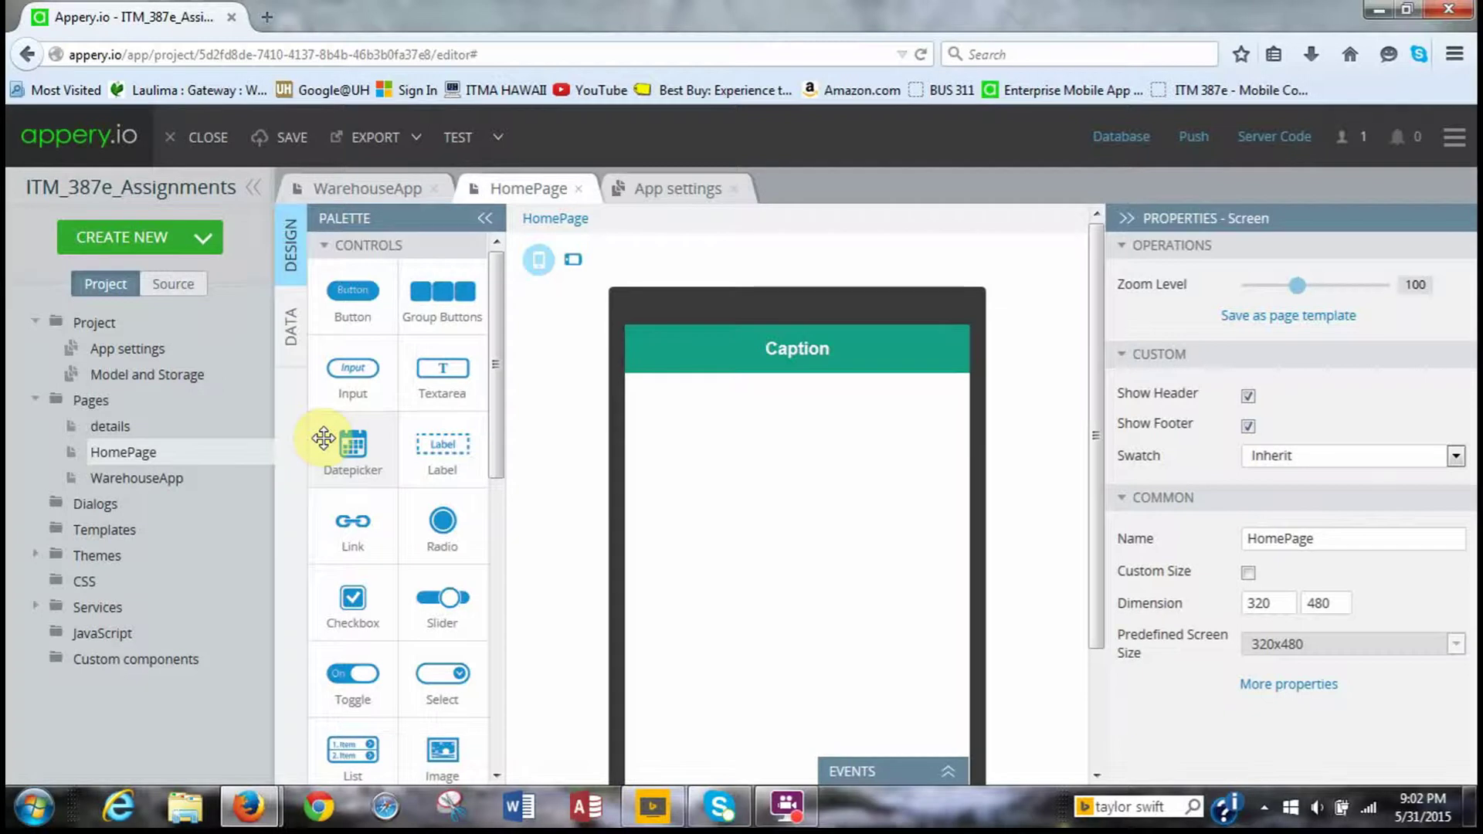
pyautogui.click(740, 361)
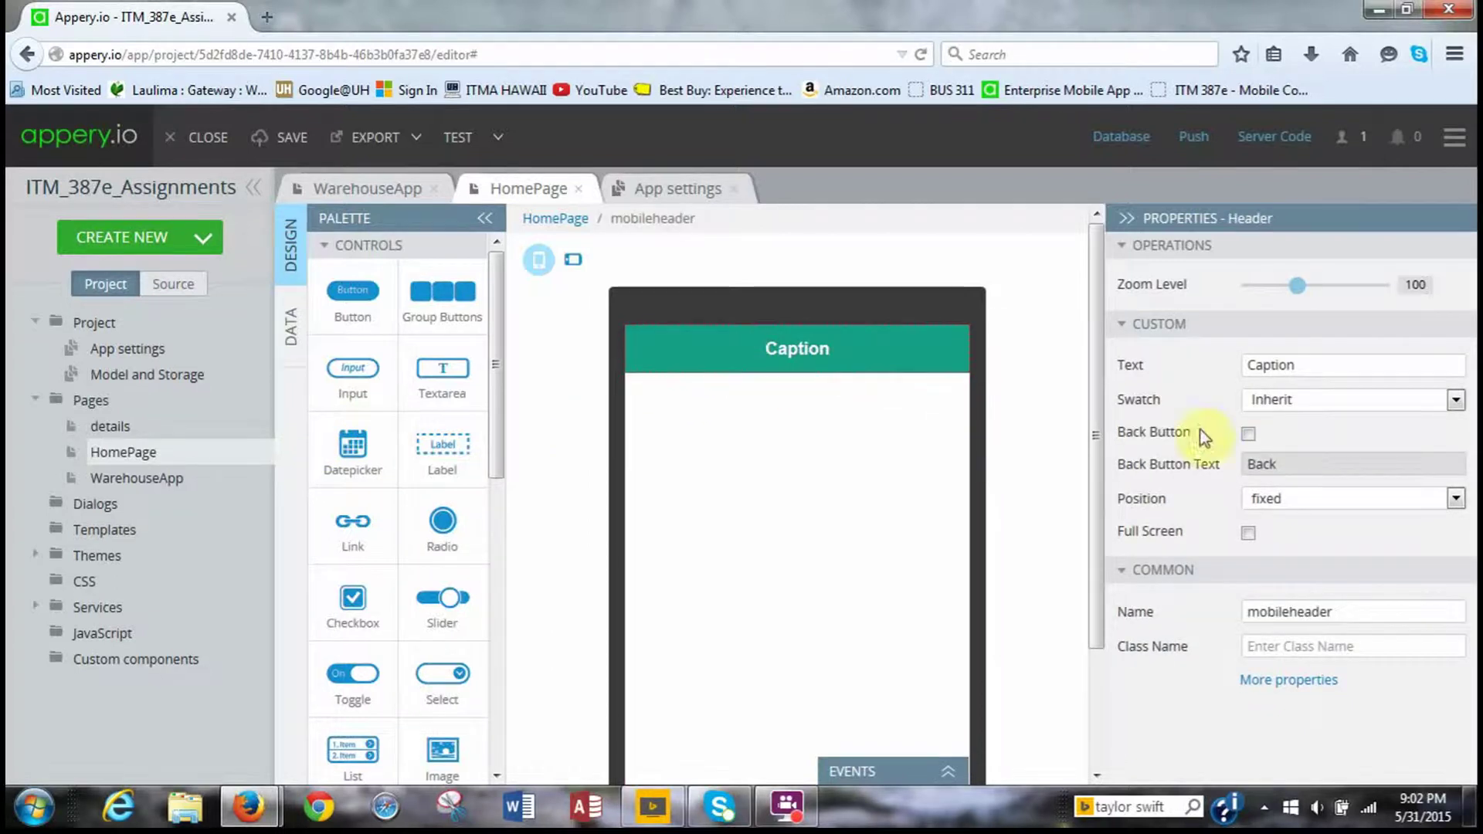
pyautogui.moveTo(1291, 368); pyautogui.dragTo(1210, 368)
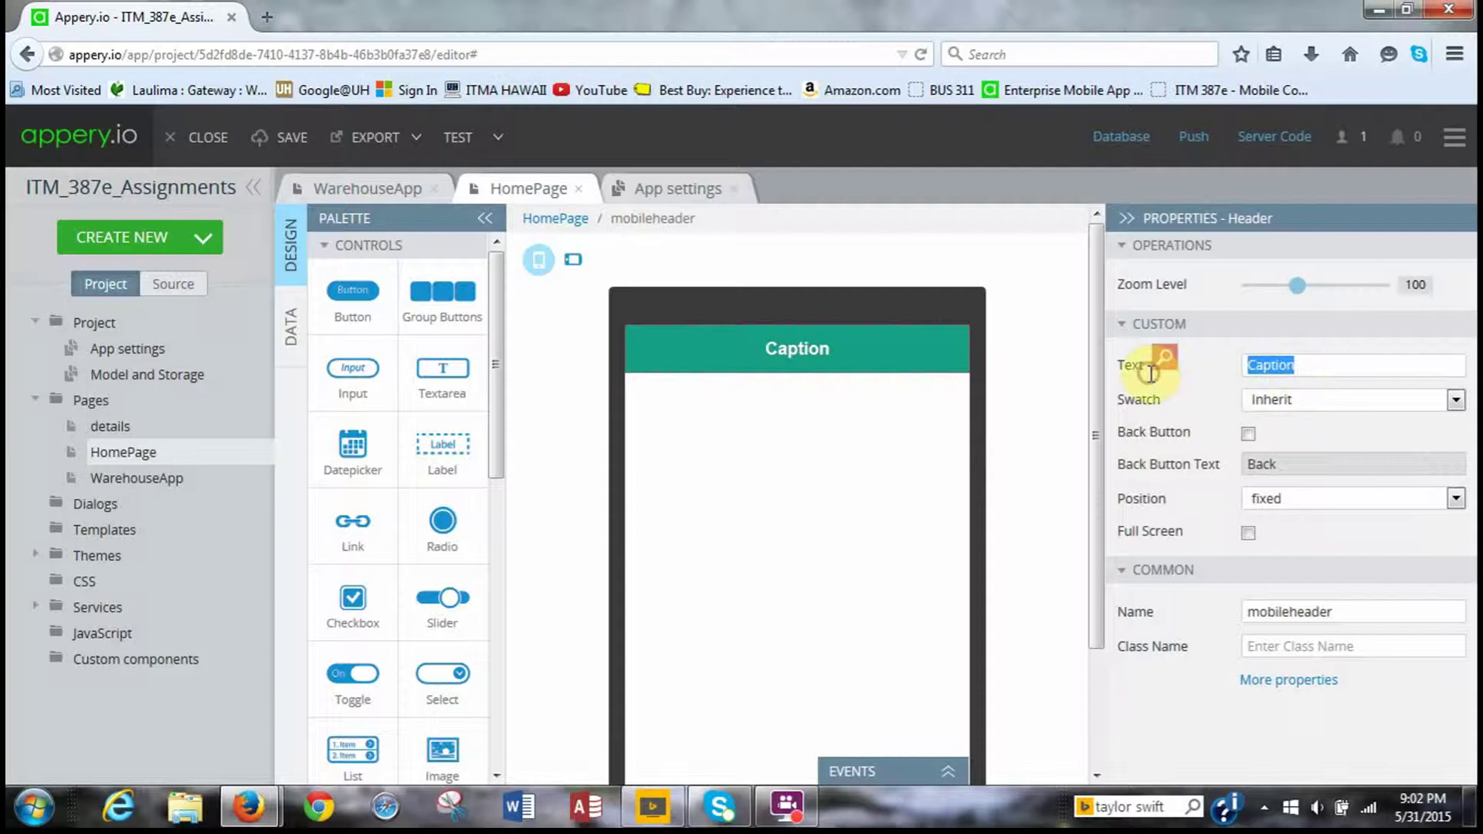
pyautogui.press('BackSpace')
pyautogui.write('I')
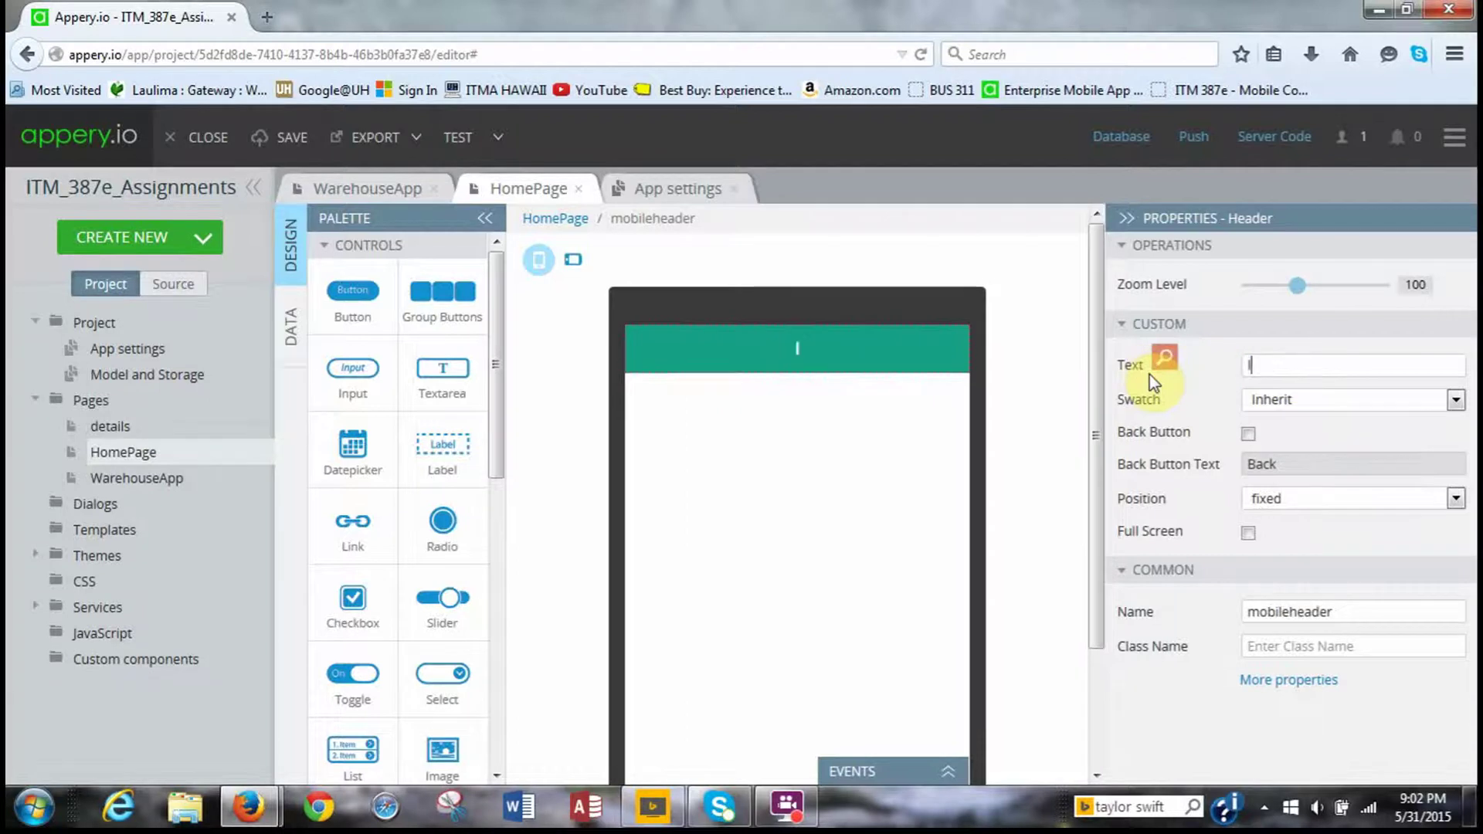
pyautogui.write('TM 387')
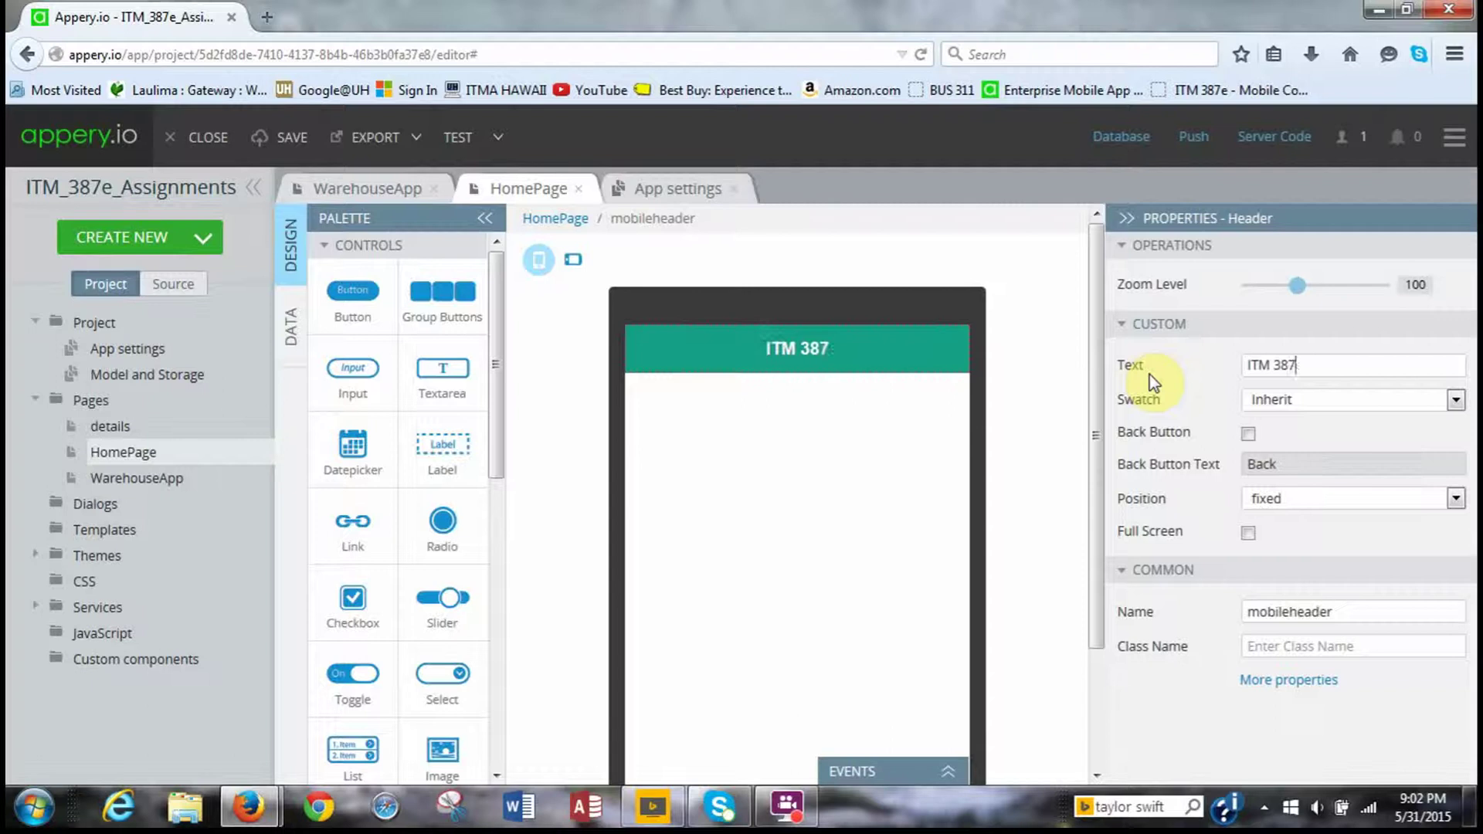
pyautogui.write('e A')
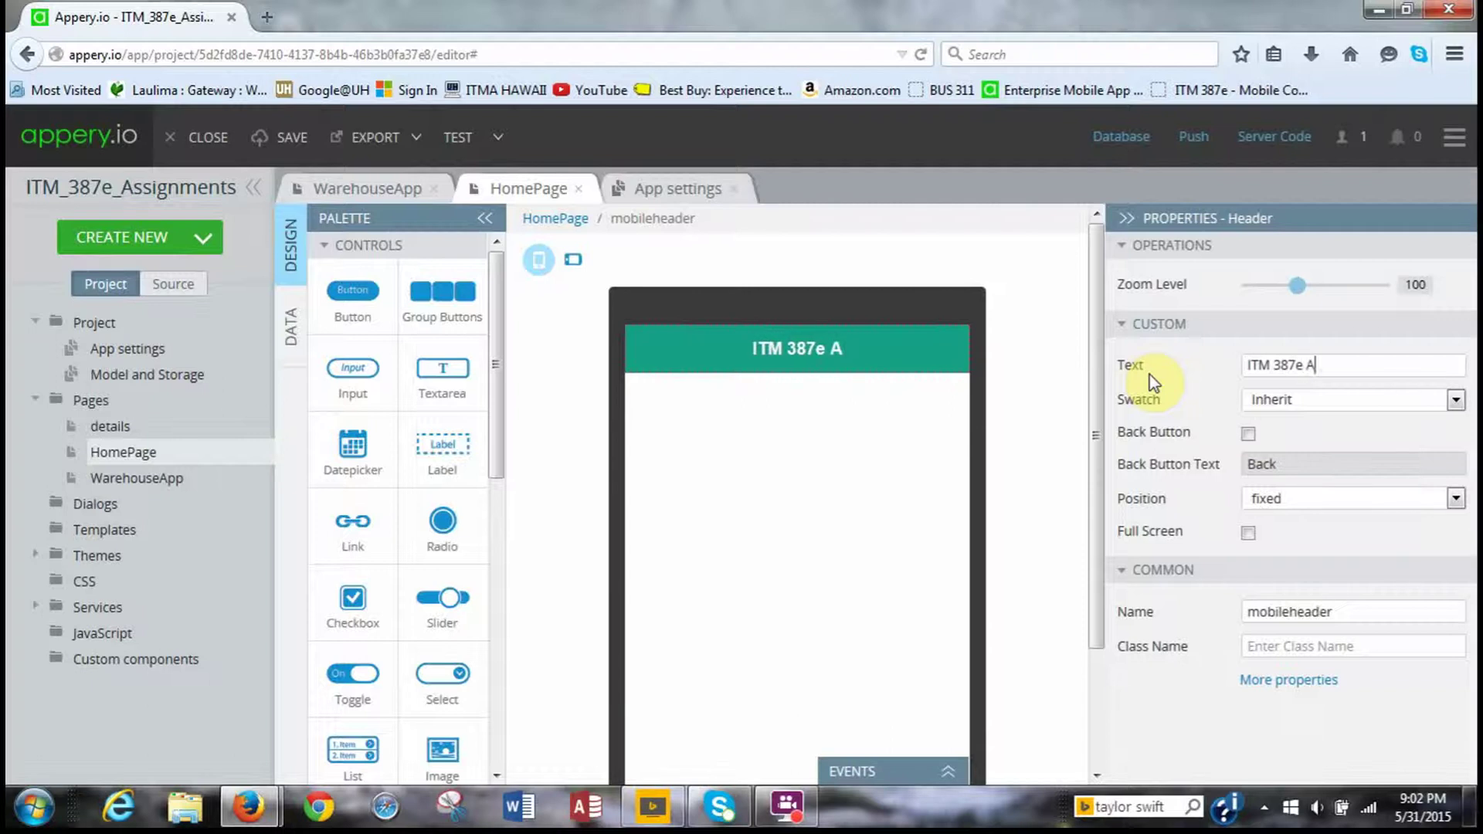
pyautogui.write('ssignm')
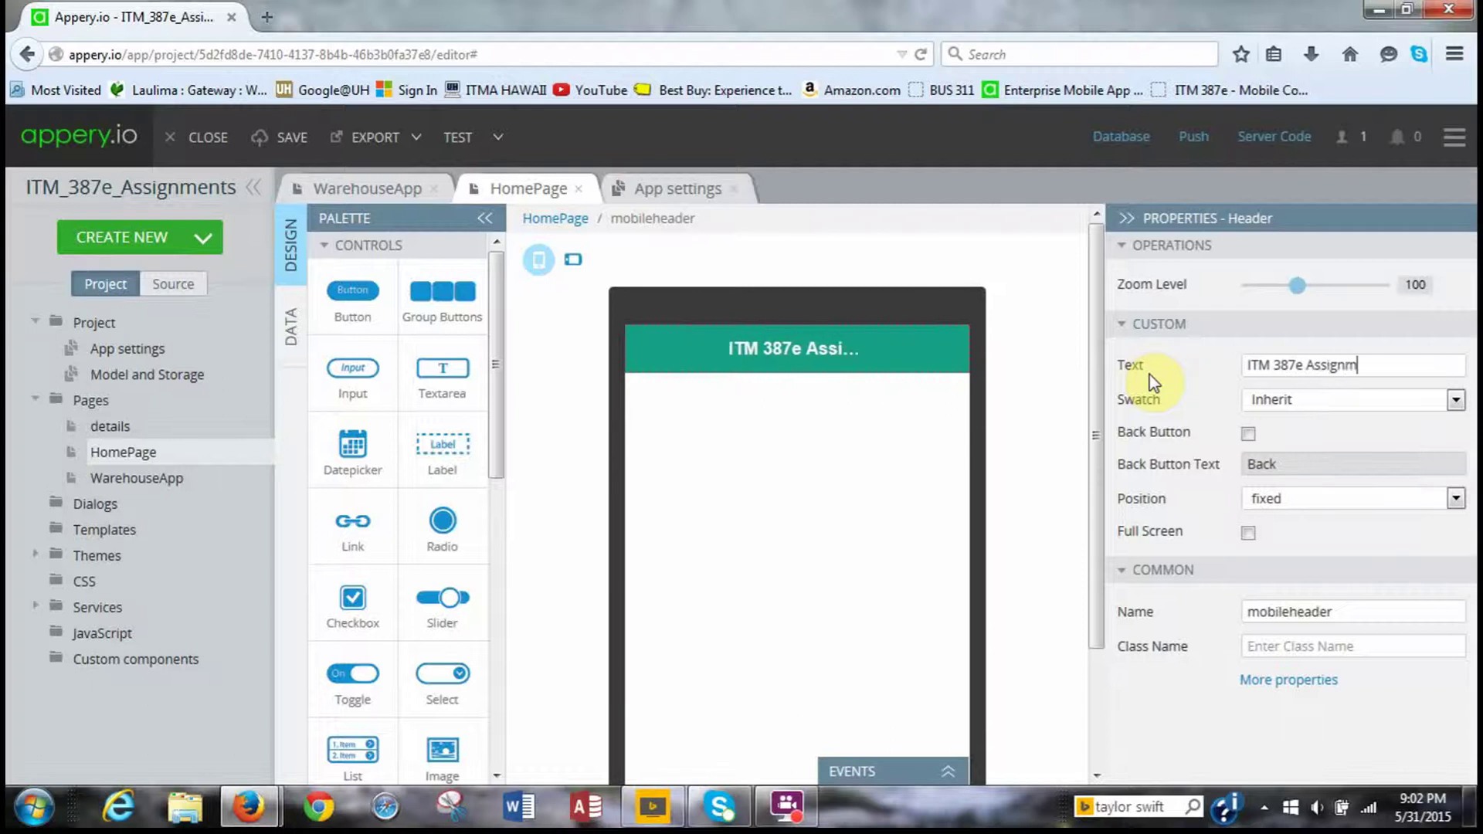
pyautogui.write('ents Home Page')
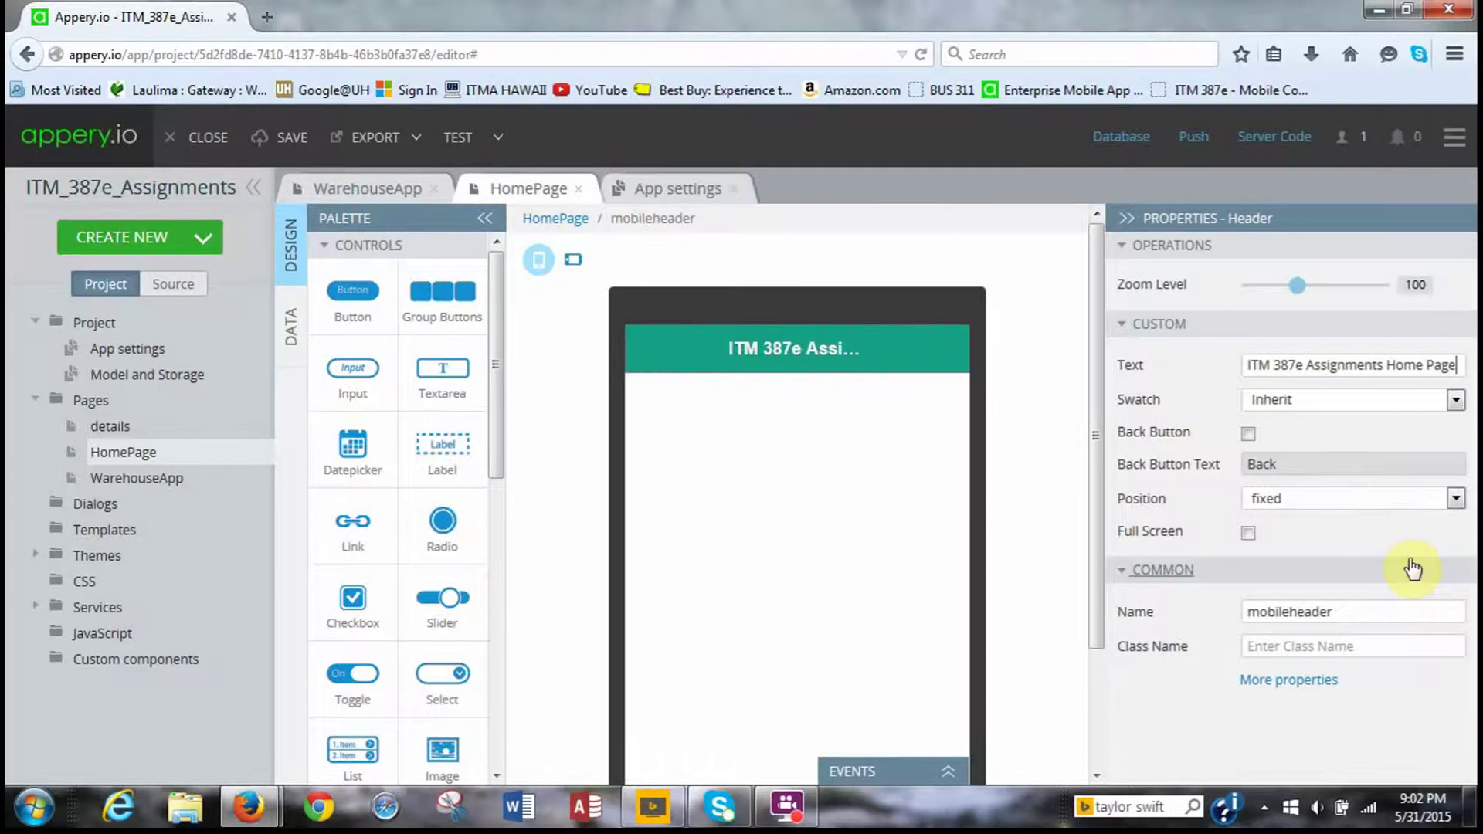
pyautogui.click(1369, 614)
pyautogui.press('BackSpace')
pyautogui.press('BackSpace')
pyautogui.press('BackSpace')
pyautogui.press('BackSpace')
pyautogui.press('BackSpace')
pyautogui.press('BackSpace')
pyautogui.press('BackSpace')
pyautogui.press('BackSpace')
pyautogui.press('BackSpace')
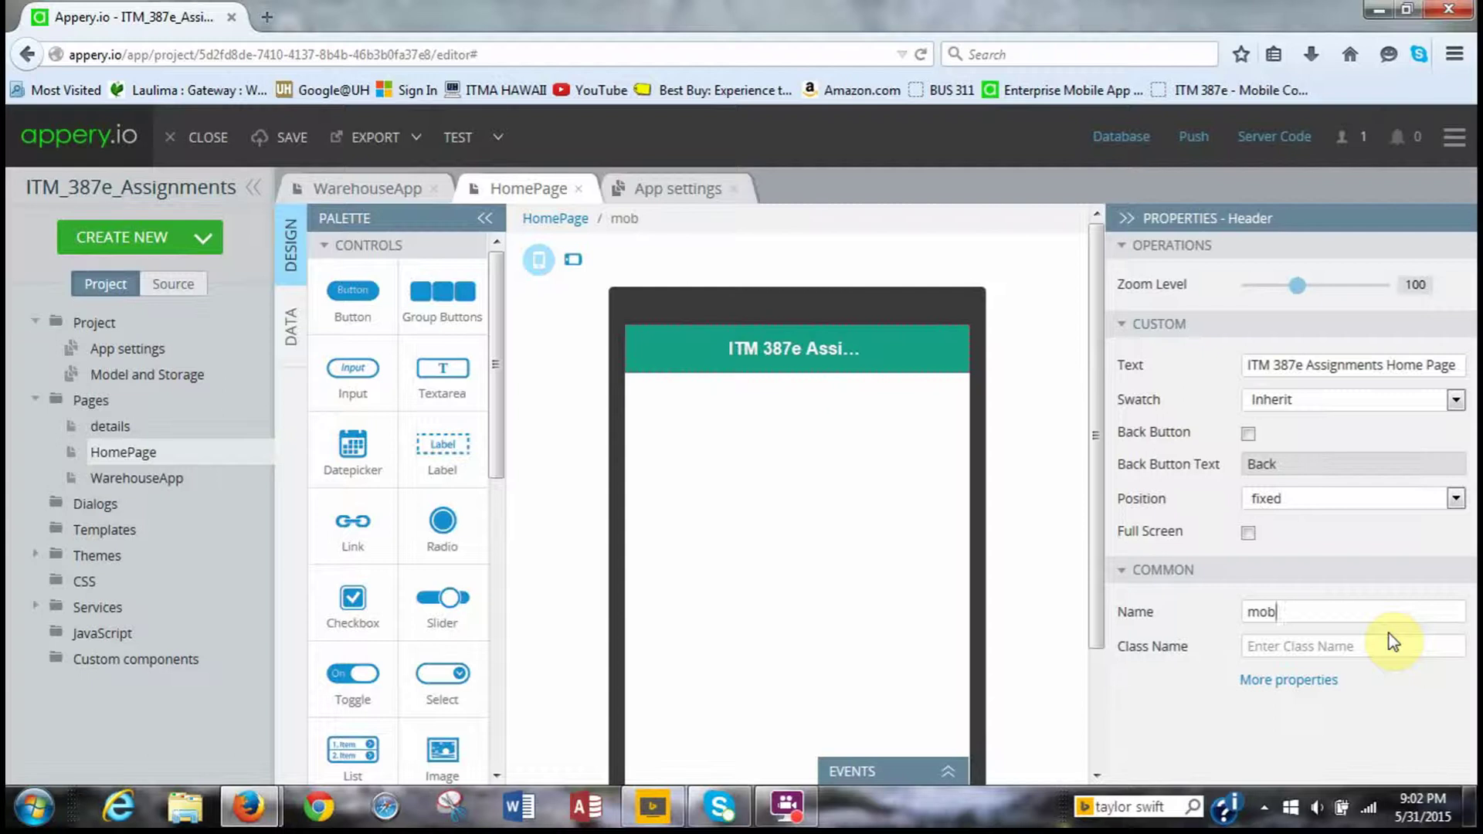
pyautogui.press('BackSpace')
pyautogui.press('BackSpace')
pyautogui.press('BackSpace')
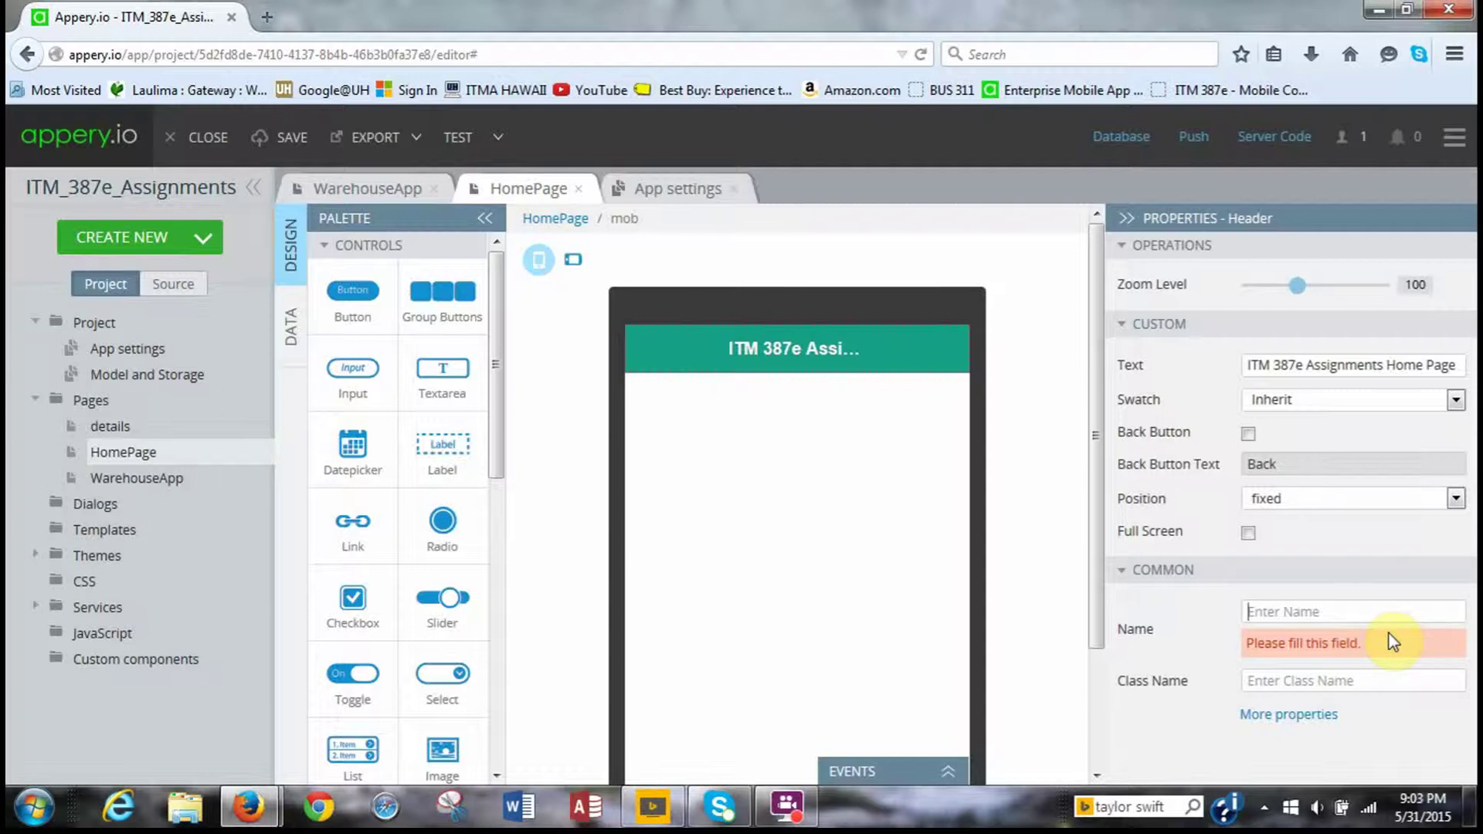
pyautogui.write('mobile he')
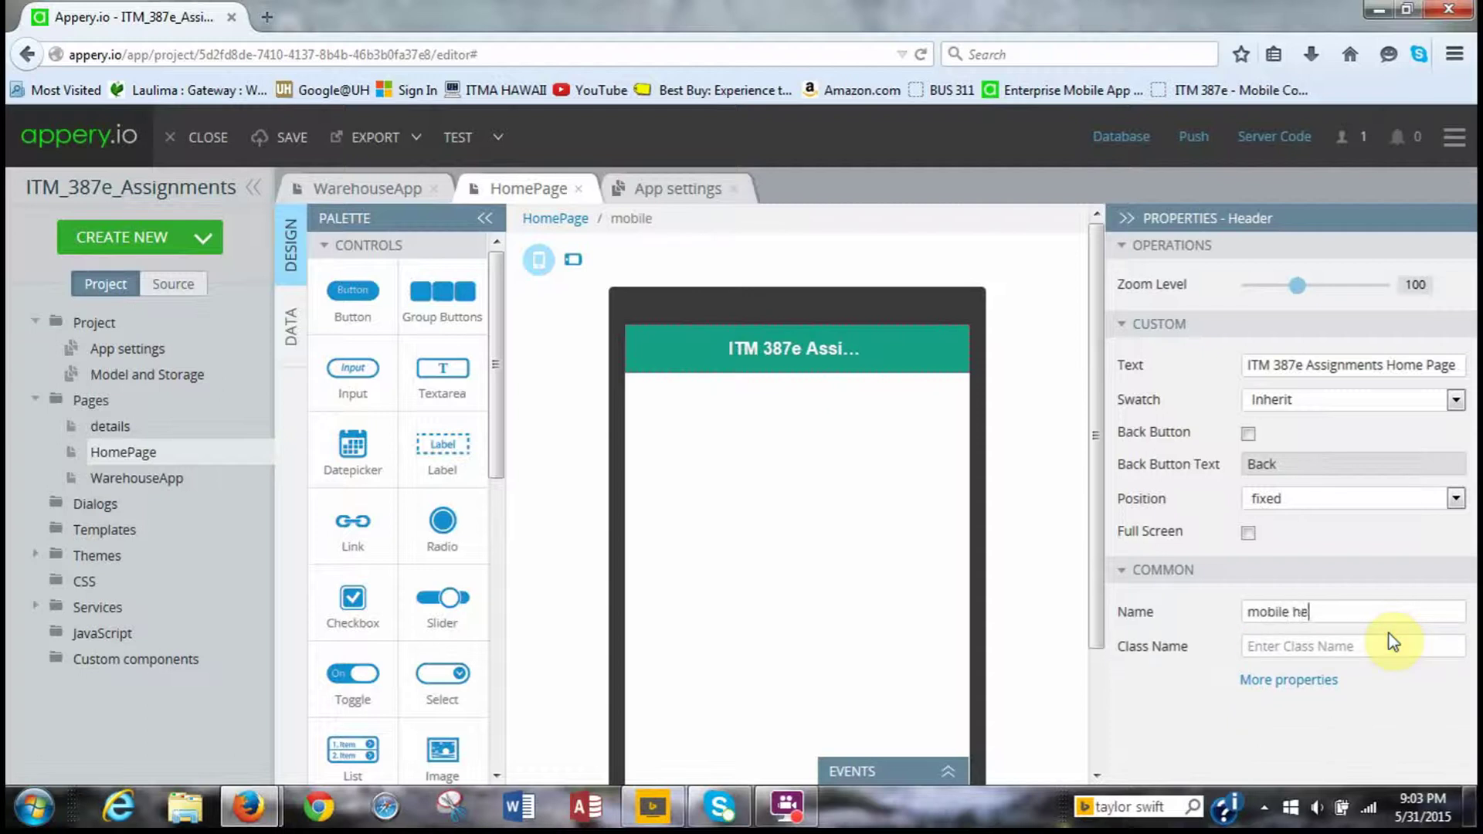
pyautogui.write('ader')
pyautogui.press('BackSpace')
pyautogui.press('BackSpace')
pyautogui.press('BackSpace')
pyautogui.press('BackSpace')
pyautogui.press('BackSpace')
pyautogui.press('BackSpace')
pyautogui.press('BackSpace')
pyautogui.write('header')
pyautogui.click(1282, 740)
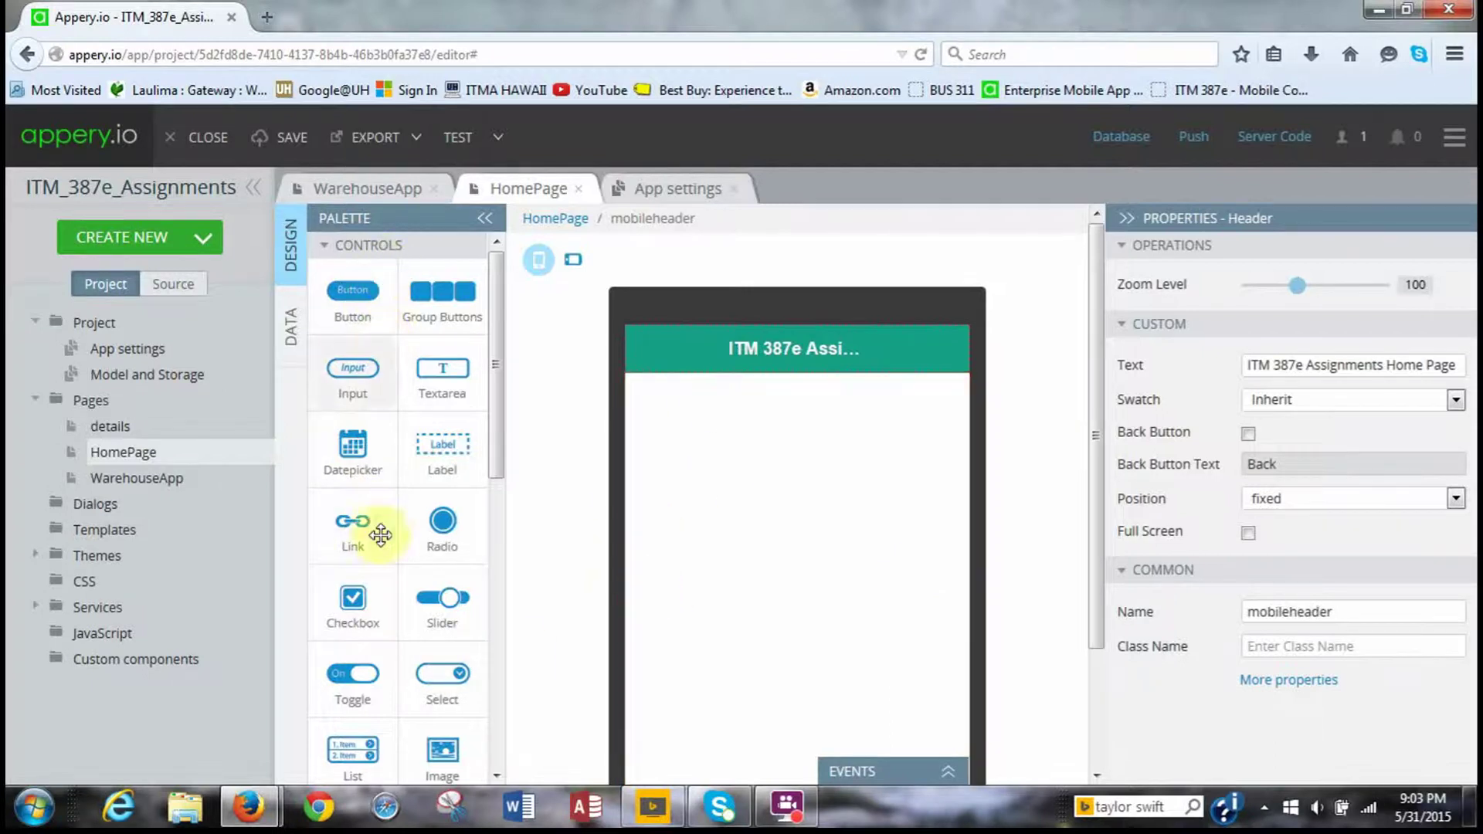
# Add a List component below the HomePage header and set its number of items to 11
pyautogui.moveTo(336, 761); pyautogui.dragTo(764, 485)
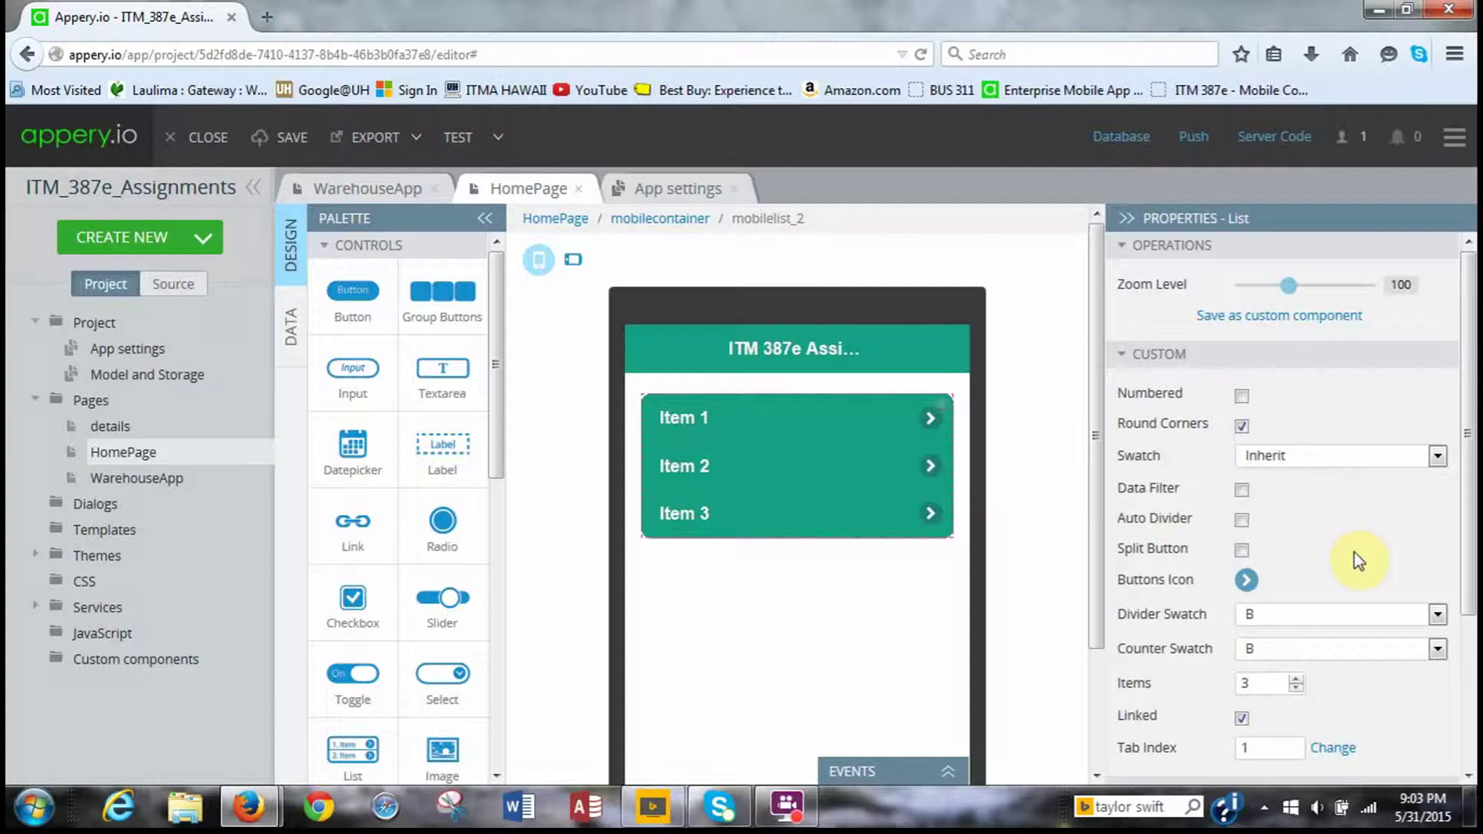
pyautogui.click(1295, 679)
pyautogui.click(1295, 677)
pyautogui.click(1295, 677)
pyautogui.click(1295, 677)
pyautogui.click(1342, 684)
pyautogui.scroll(-3, 837, 570)
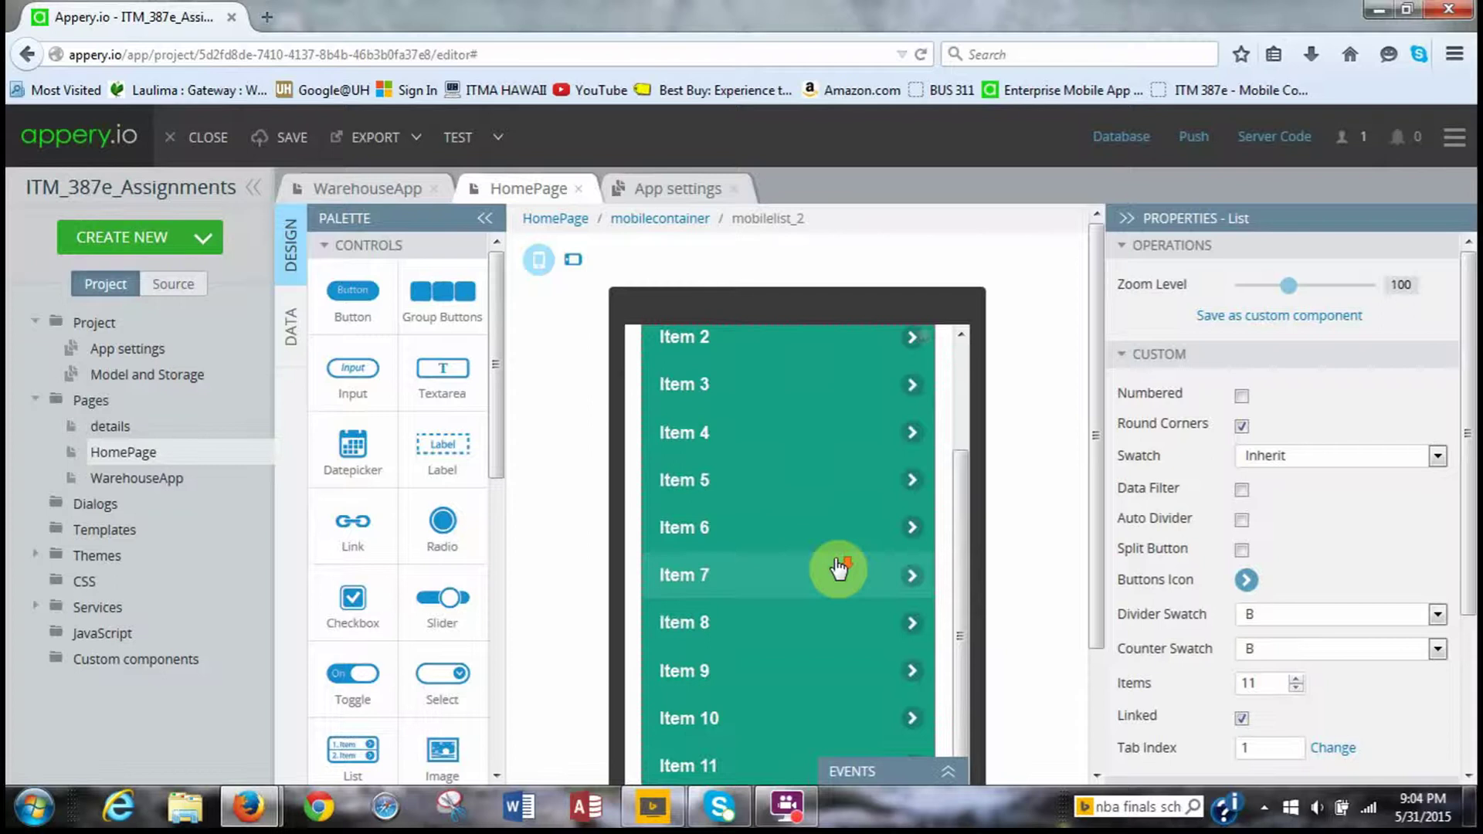
# Rename the list component as listAssignments
pyautogui.scroll(-5, 1403, 670)
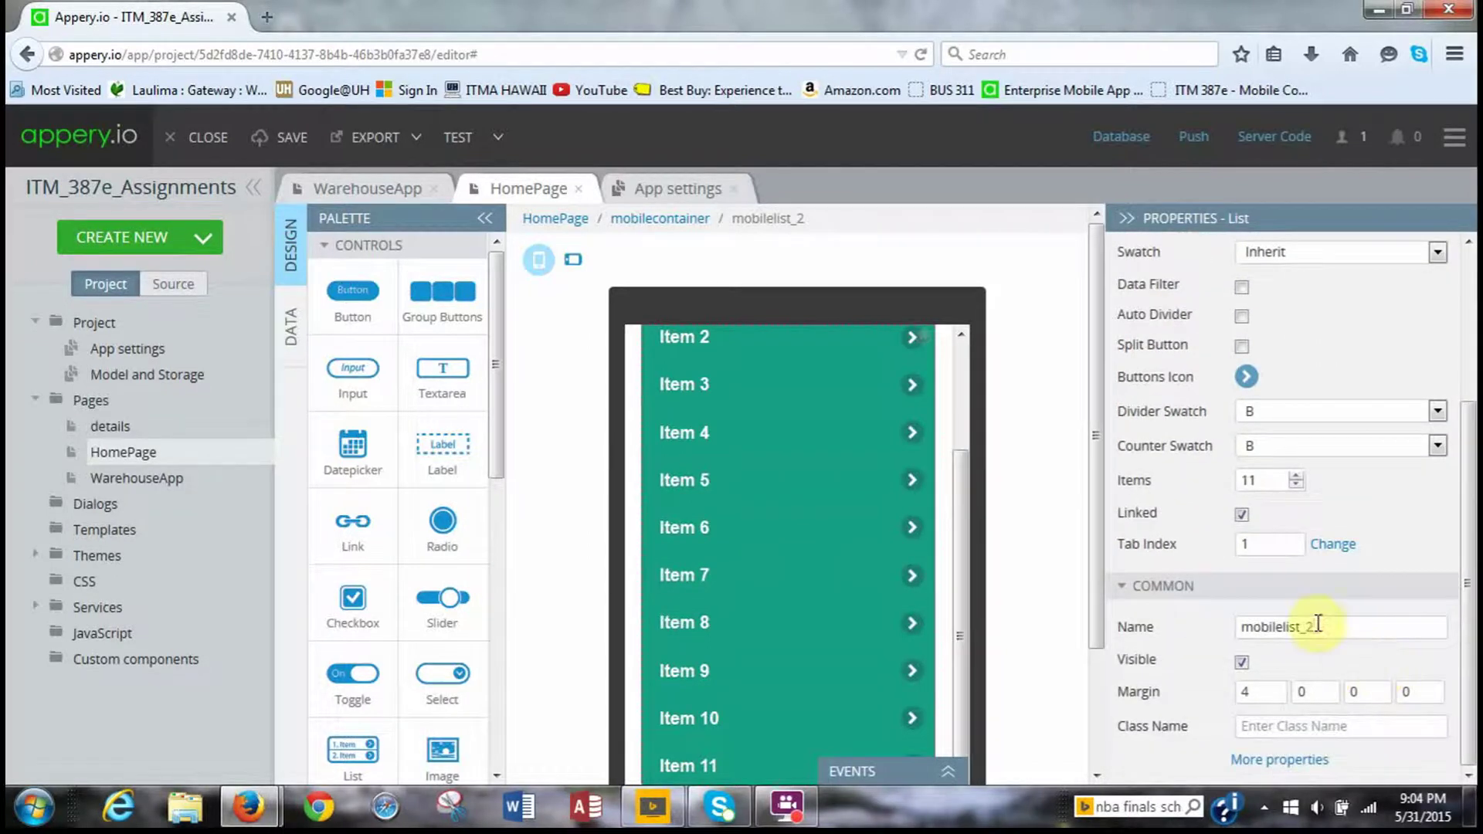
pyautogui.click(1318, 624)
pyautogui.press('BackSpace')
pyautogui.press('BackSpace')
pyautogui.press('BackSpace')
pyautogui.press('BackSpace')
pyautogui.press('BackSpace')
pyautogui.press('BackSpace')
pyautogui.press('BackSpace')
pyautogui.press('BackSpace')
pyautogui.press('BackSpace')
pyautogui.press('BackSpace')
pyautogui.press('BackSpace')
pyautogui.press('BackSpace')
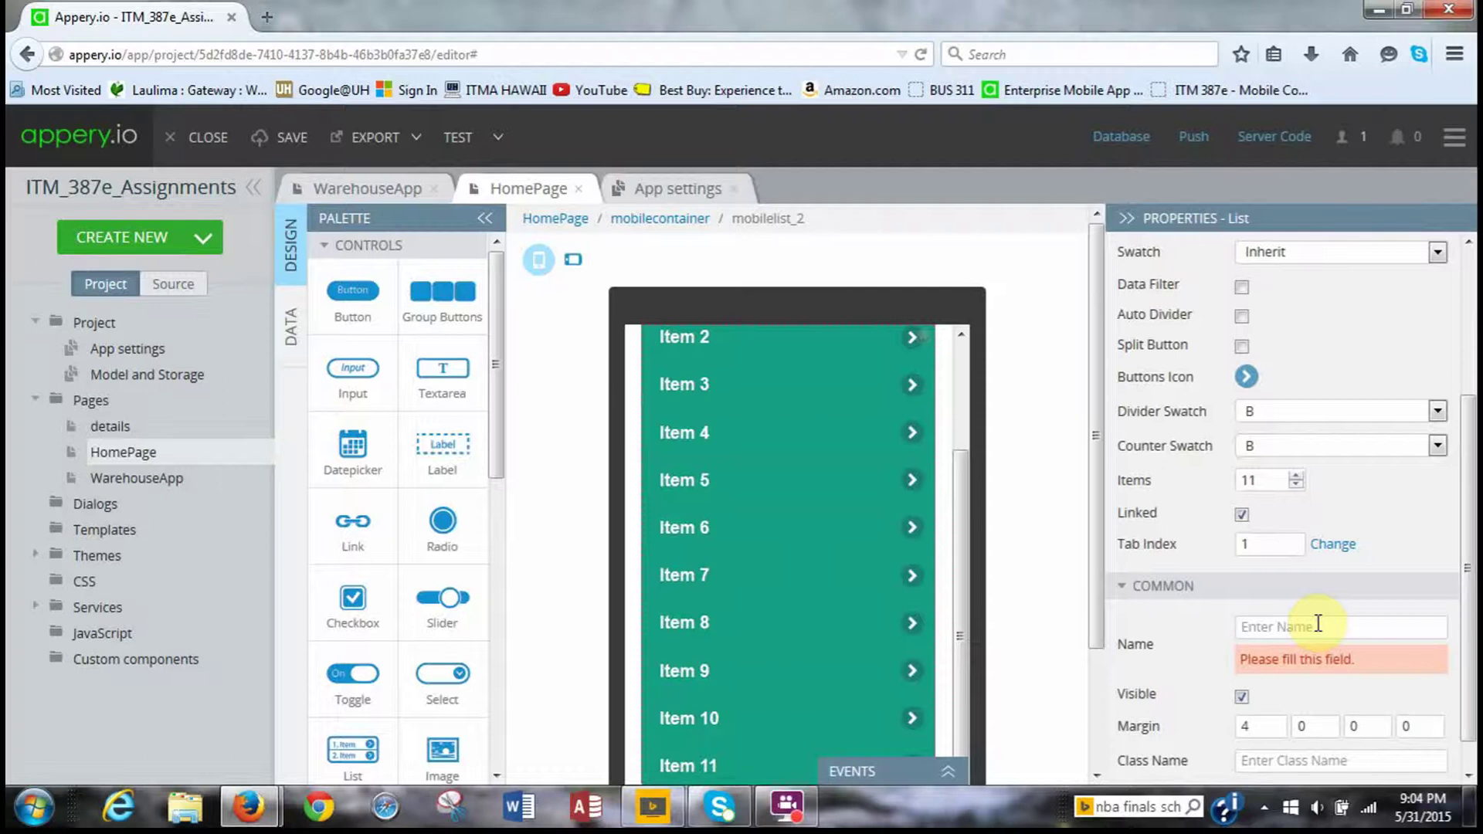
pyautogui.write('listAssignments')
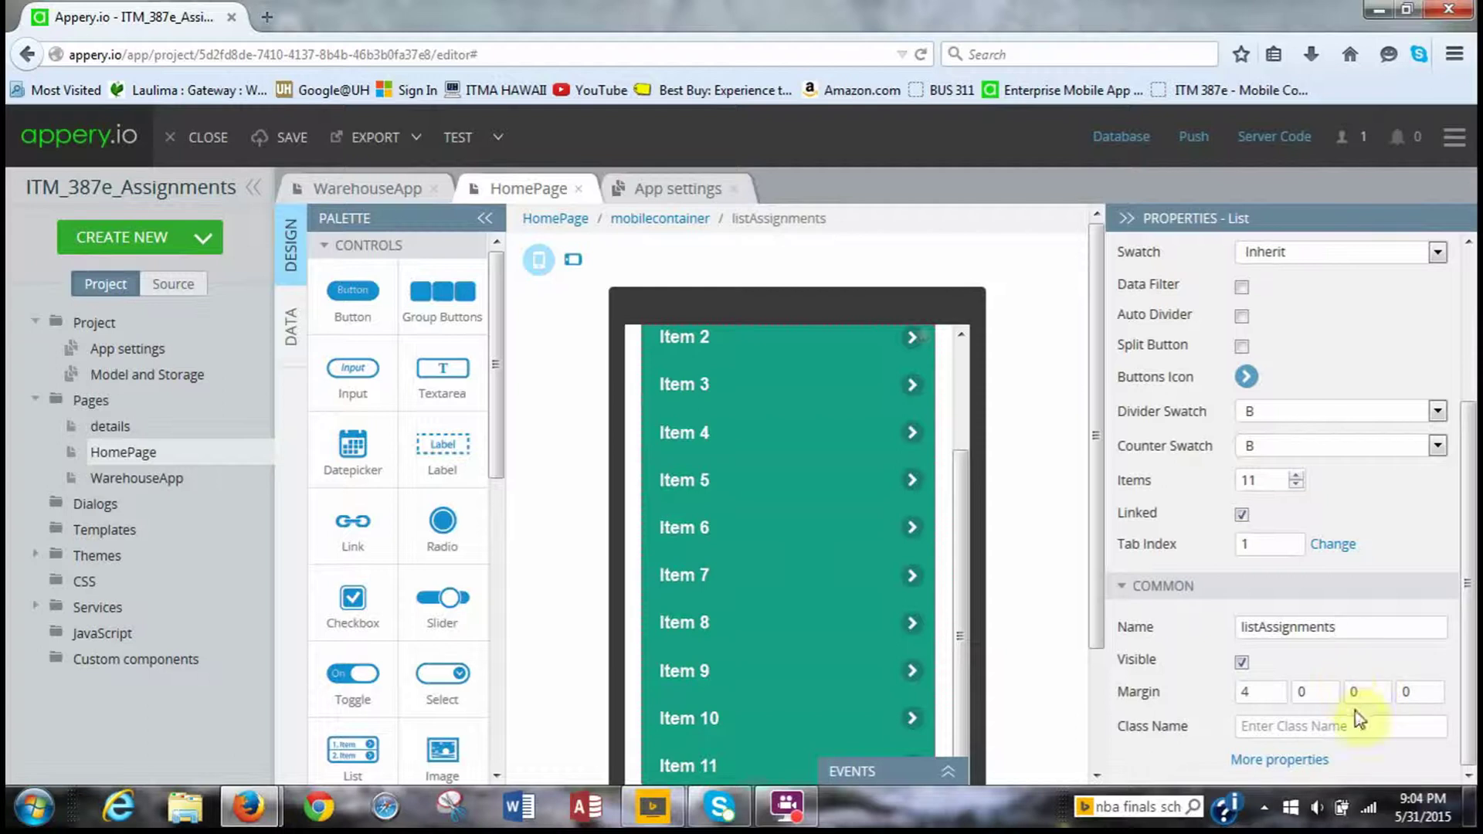
# Set the text of the first list item to "Assignment 1: Warehouse App"
pyautogui.click(820, 567)
pyautogui.scroll(3, 820, 567)
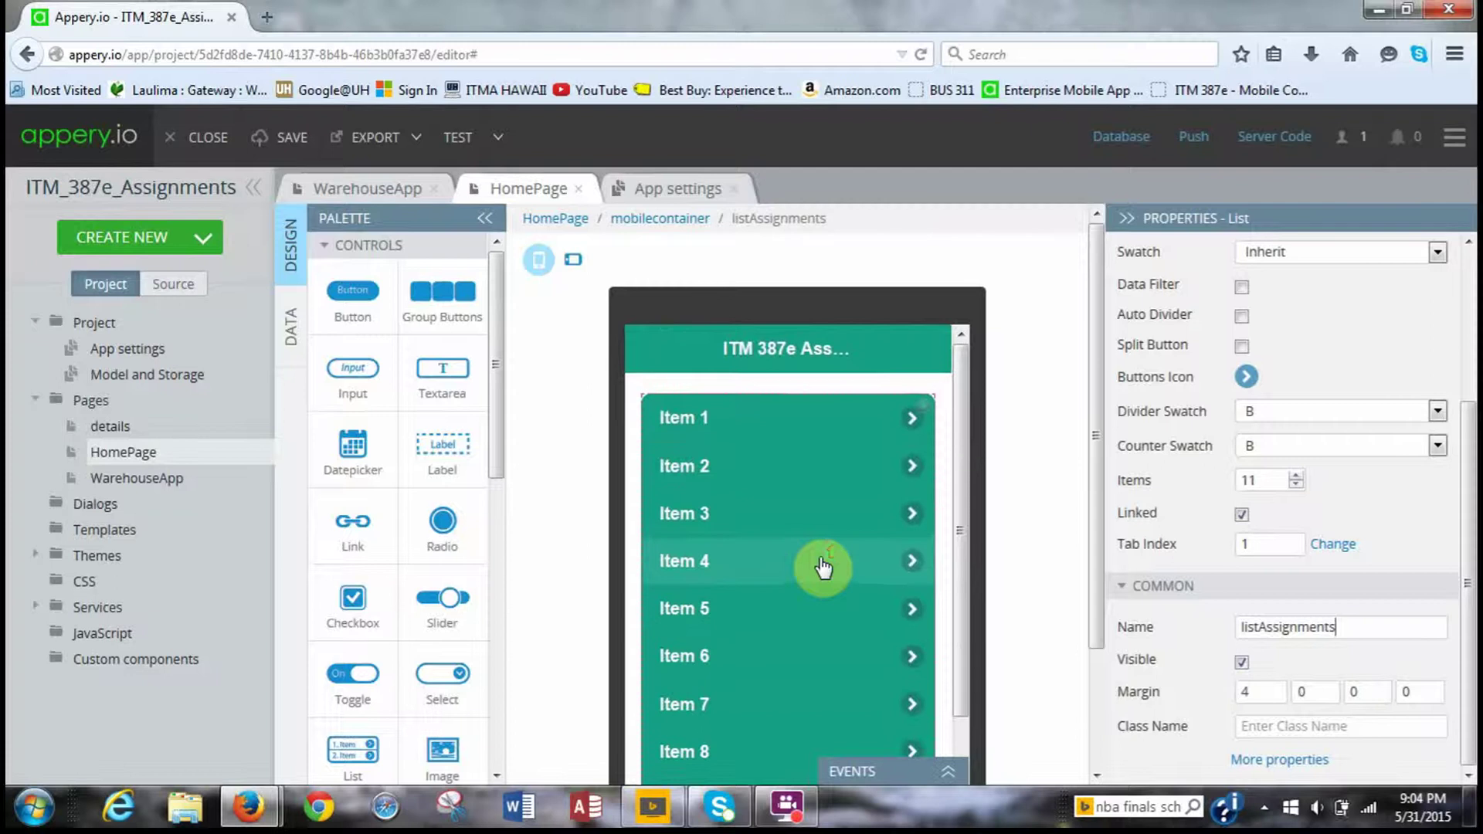
pyautogui.click(759, 425)
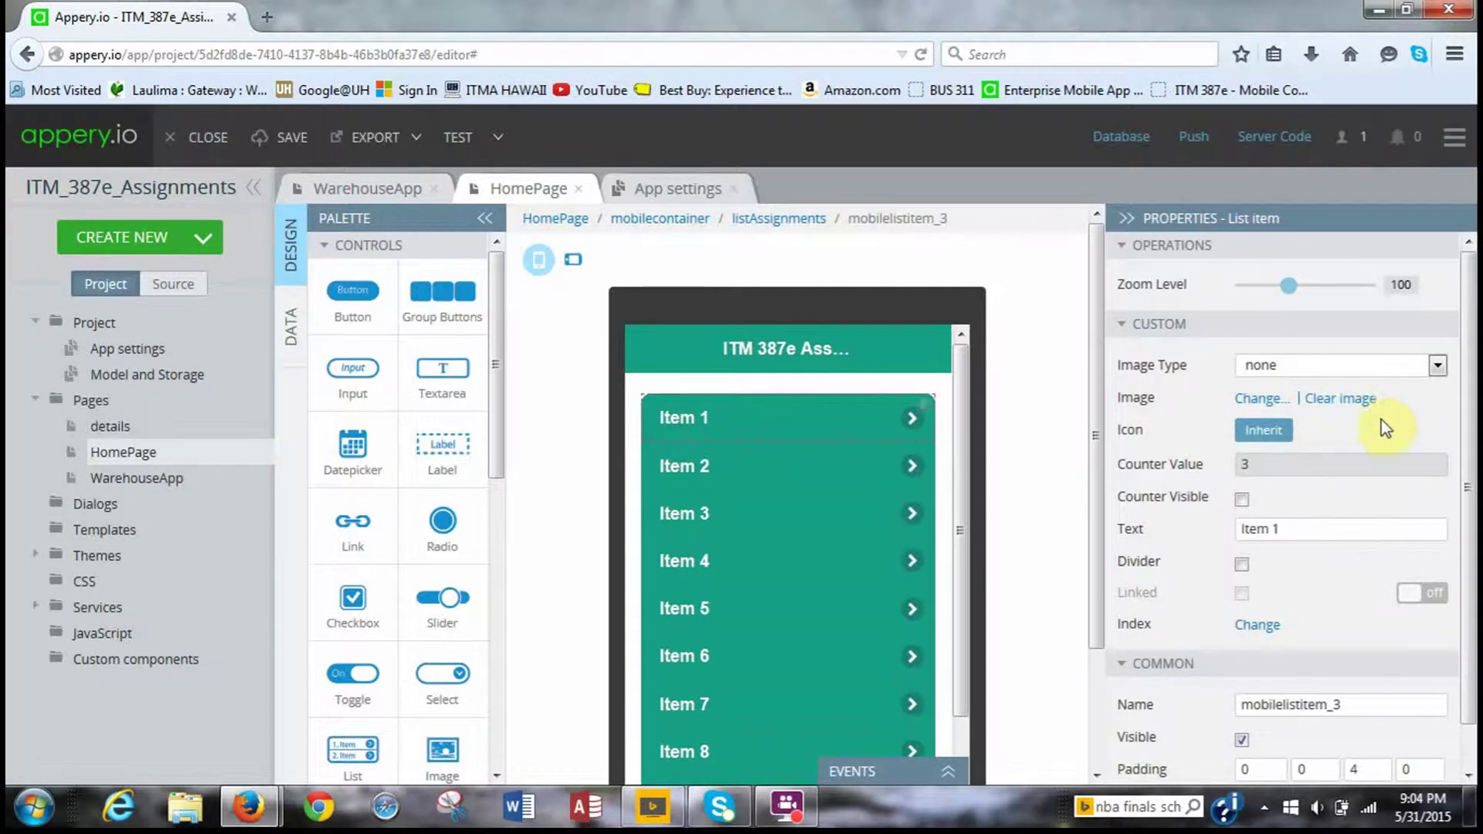
pyautogui.click(1326, 538)
pyautogui.press('BackSpace')
pyautogui.press('BackSpace')
pyautogui.press('BackSpace')
pyautogui.press('BackSpace')
pyautogui.press('BackSpace')
pyautogui.press('BackSpace')
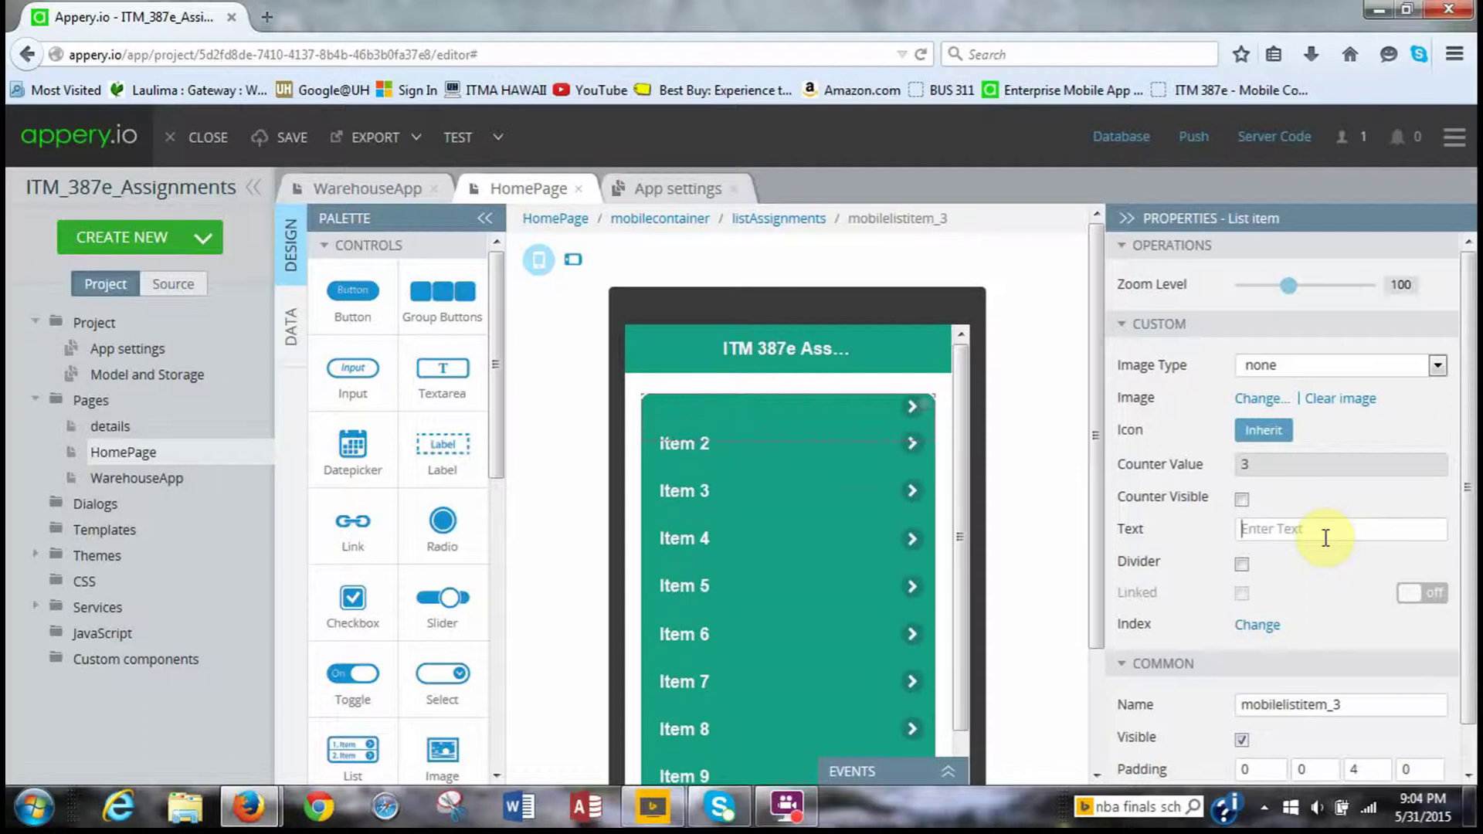
pyautogui.write('Assig')
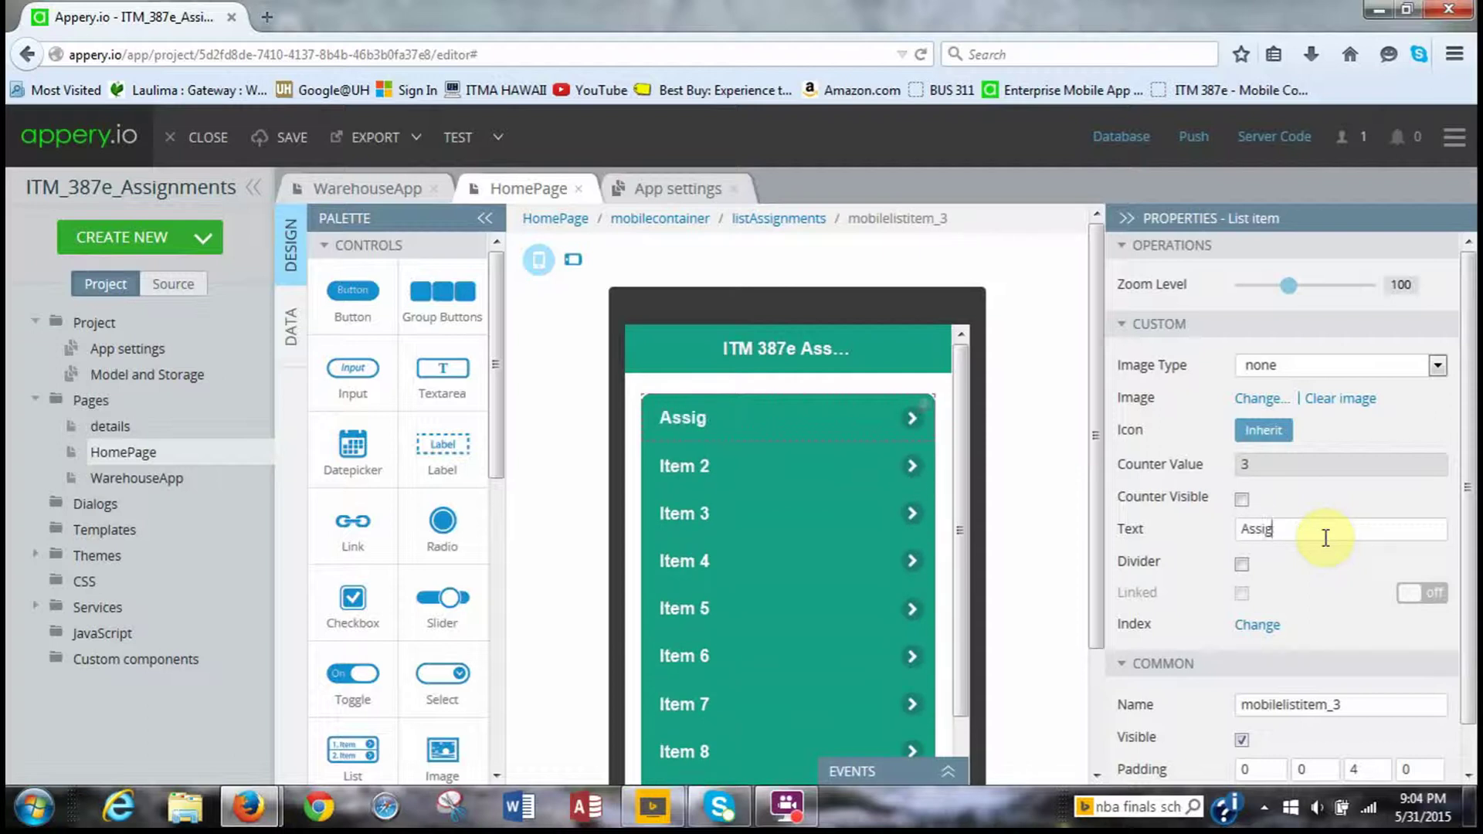
pyautogui.write('nment 1: Warehouse')
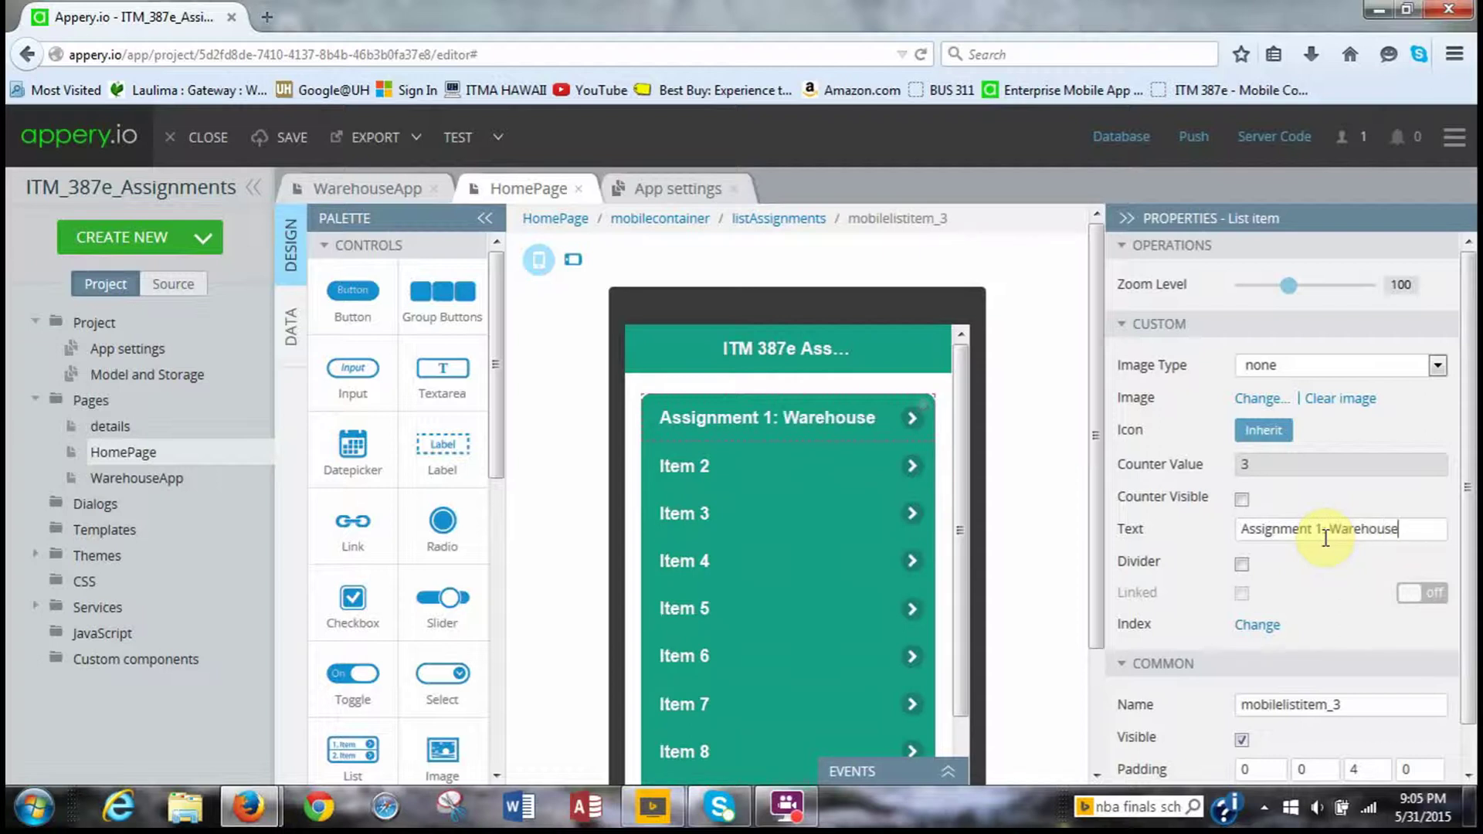
pyautogui.write(' App')
# Rename the first list item's component as itmAssignment1
pyautogui.scroll(-1, 1352, 618)
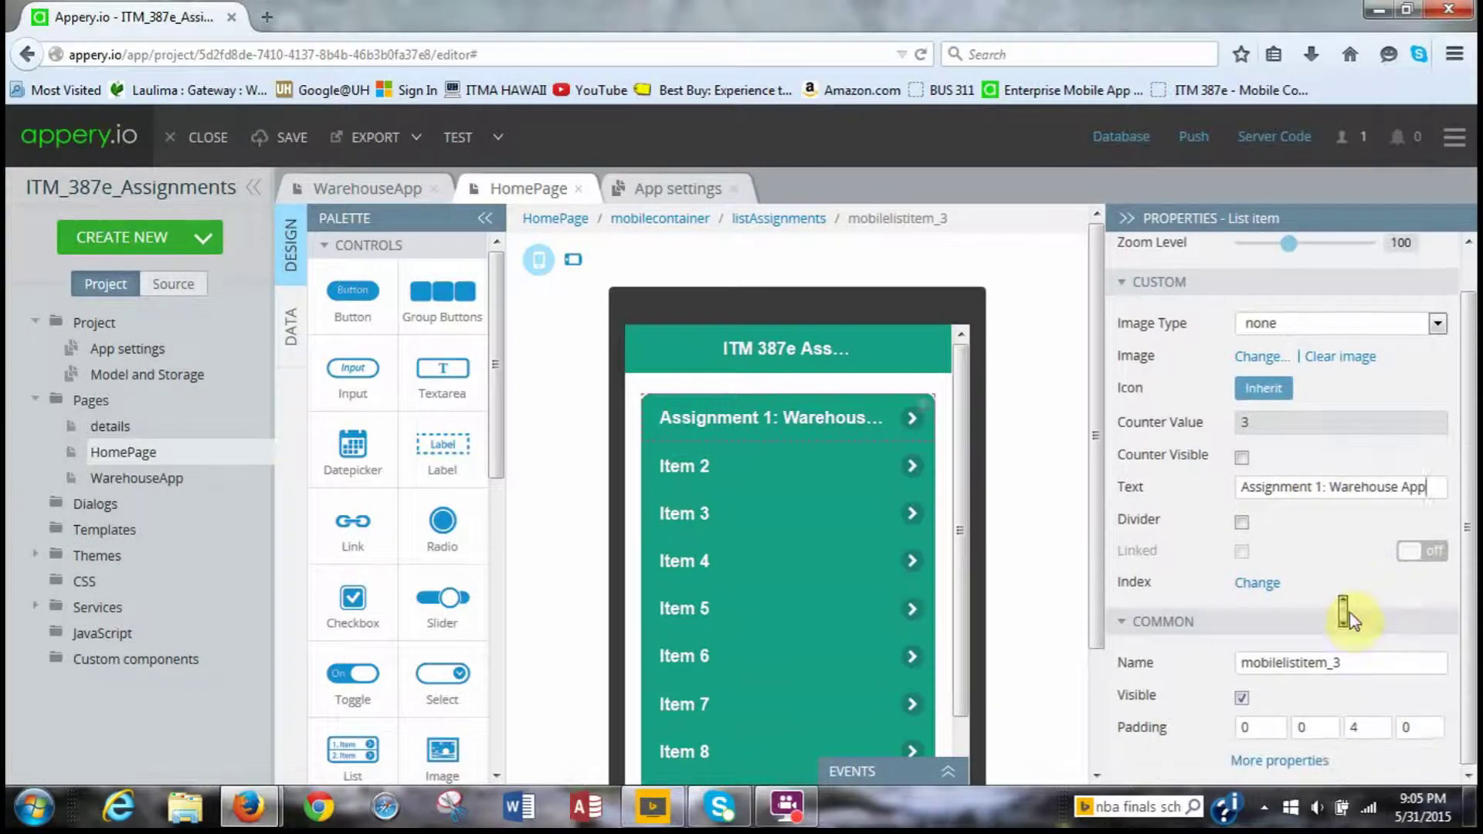
pyautogui.click(1368, 662)
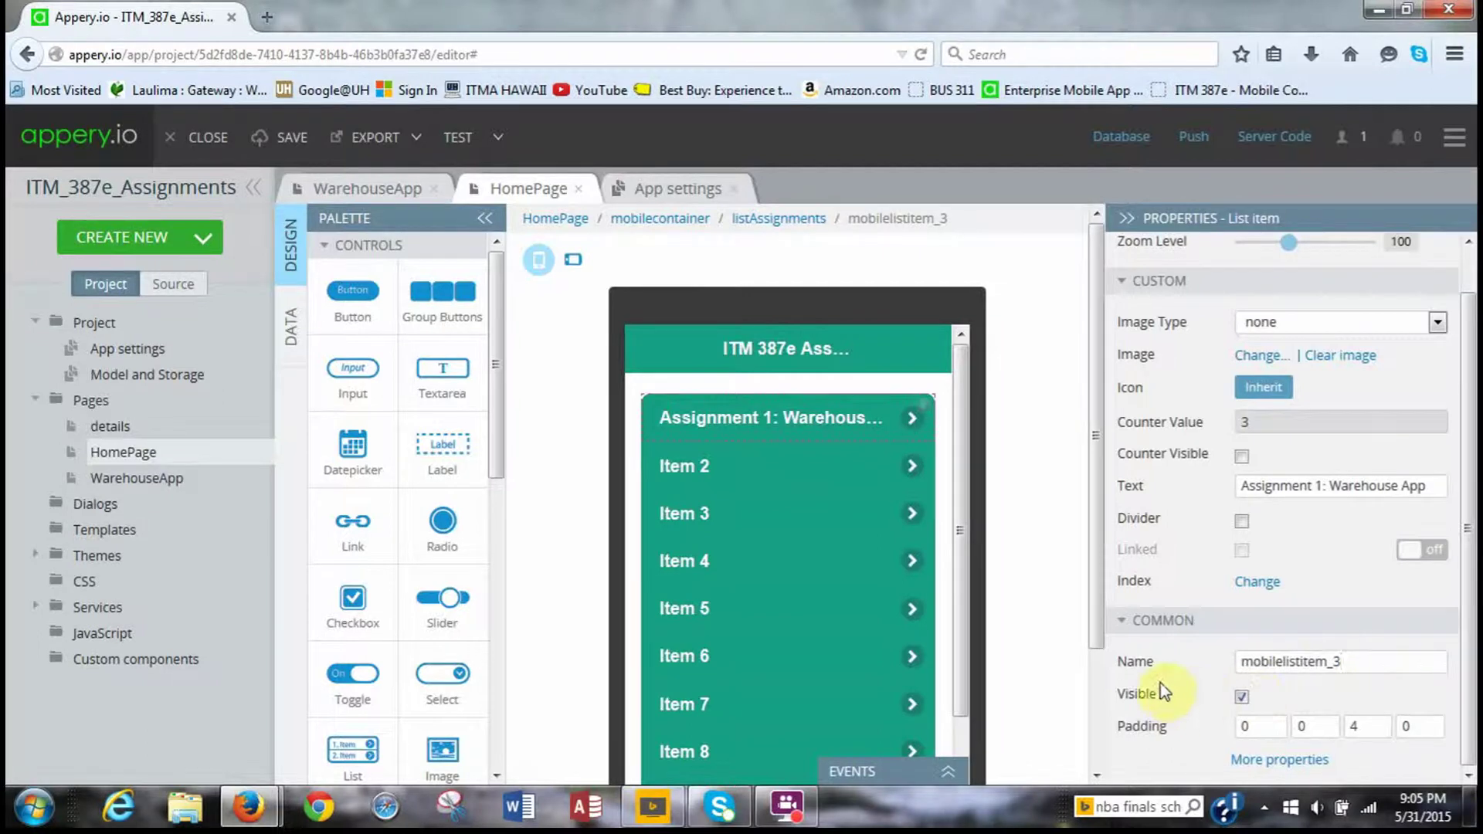
pyautogui.press('BackSpace')
pyautogui.press('BackSpace')
pyautogui.press('BackSpace')
pyautogui.press('BackSpace')
pyautogui.press('BackSpace')
pyautogui.press('BackSpace')
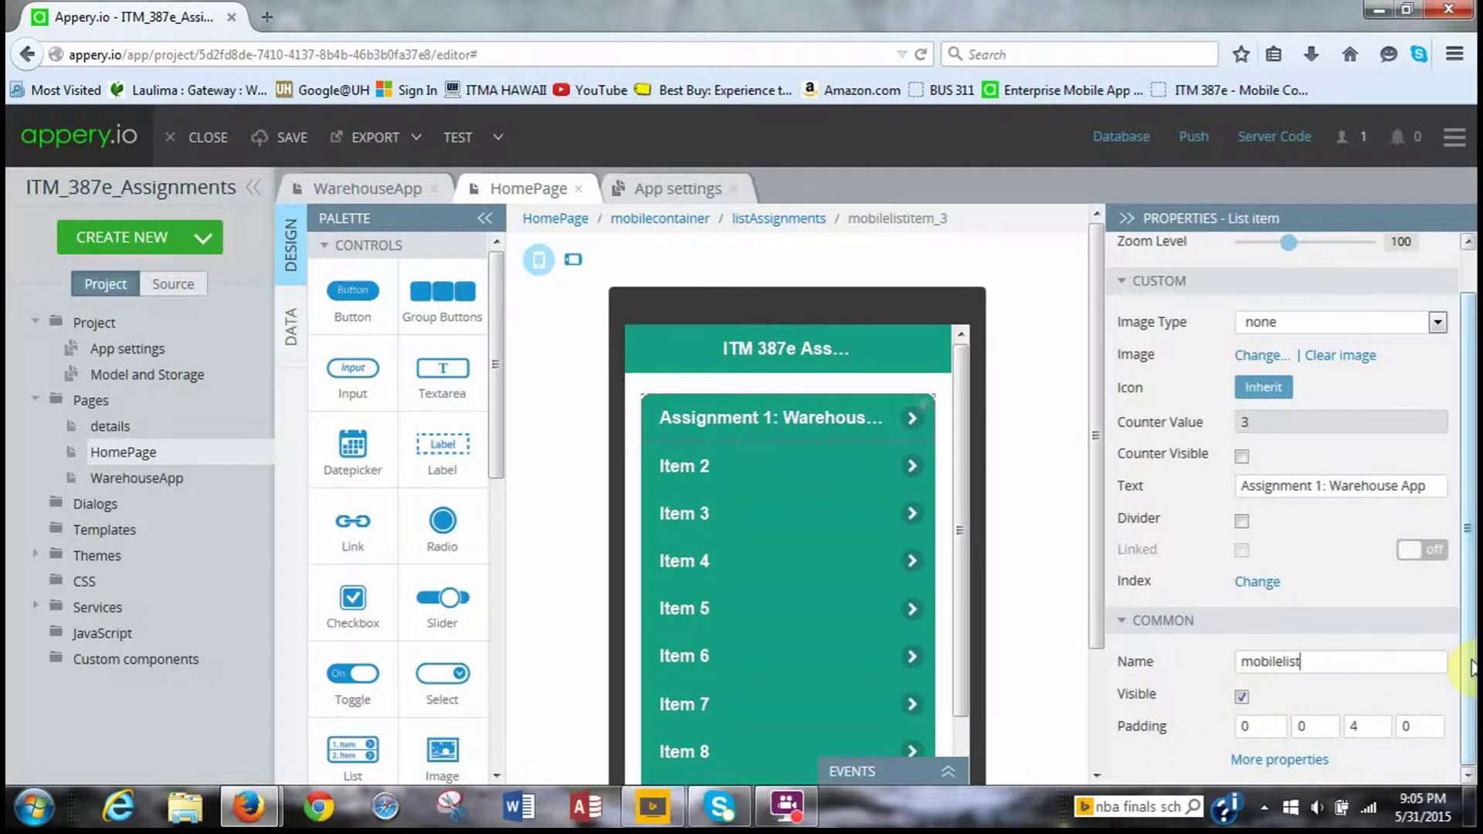
pyautogui.press('BackSpace')
pyautogui.press('BackSpace')
pyautogui.press('BackSpace')
pyautogui.press('BackSpace')
pyautogui.press('BackSpace')
pyautogui.press('BackSpace')
pyautogui.press('BackSpace')
pyautogui.press('BackSpace')
pyautogui.press('BackSpace')
pyautogui.press('BackSpace')
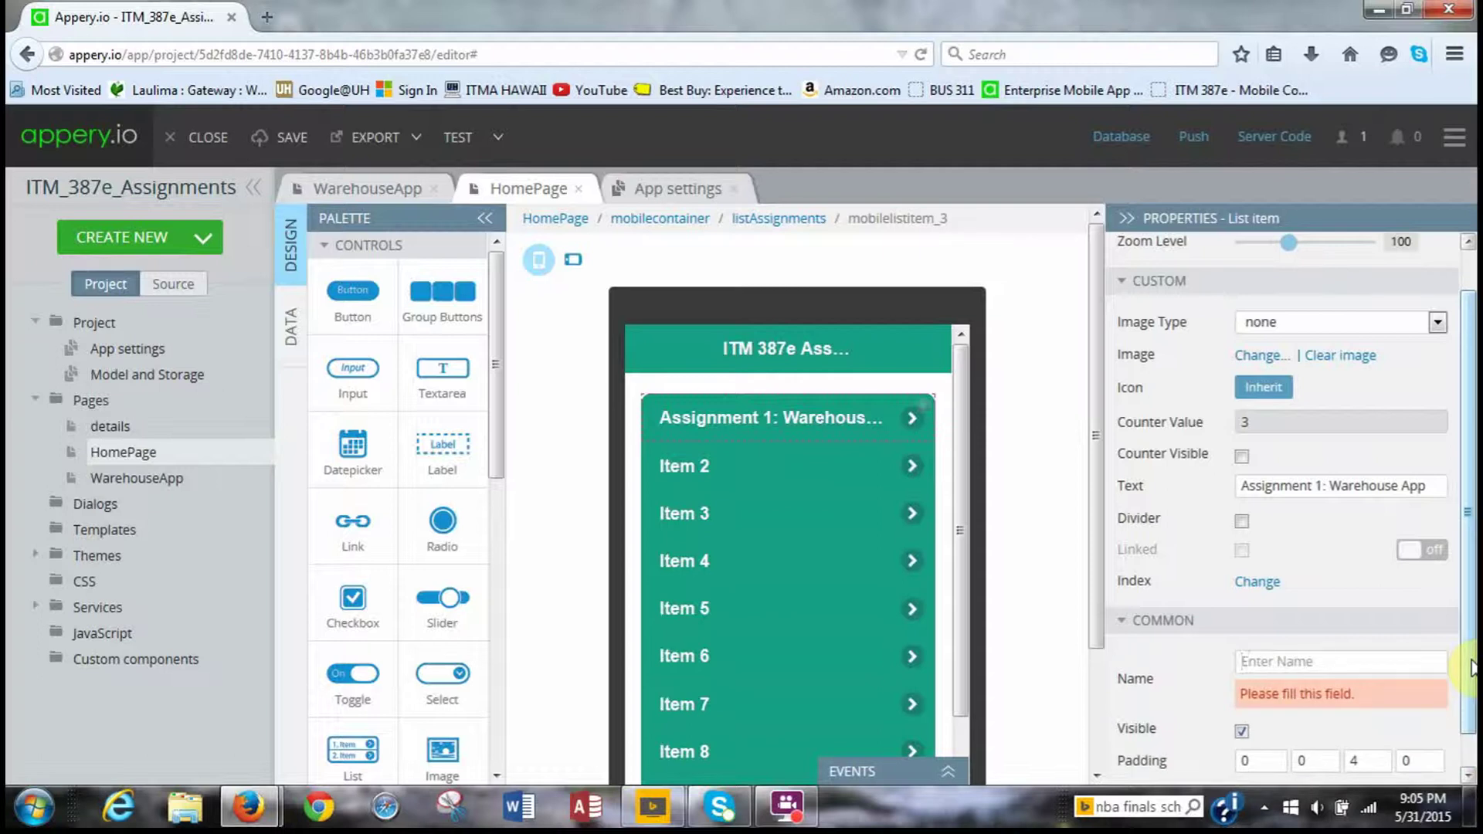
pyautogui.write('btn')
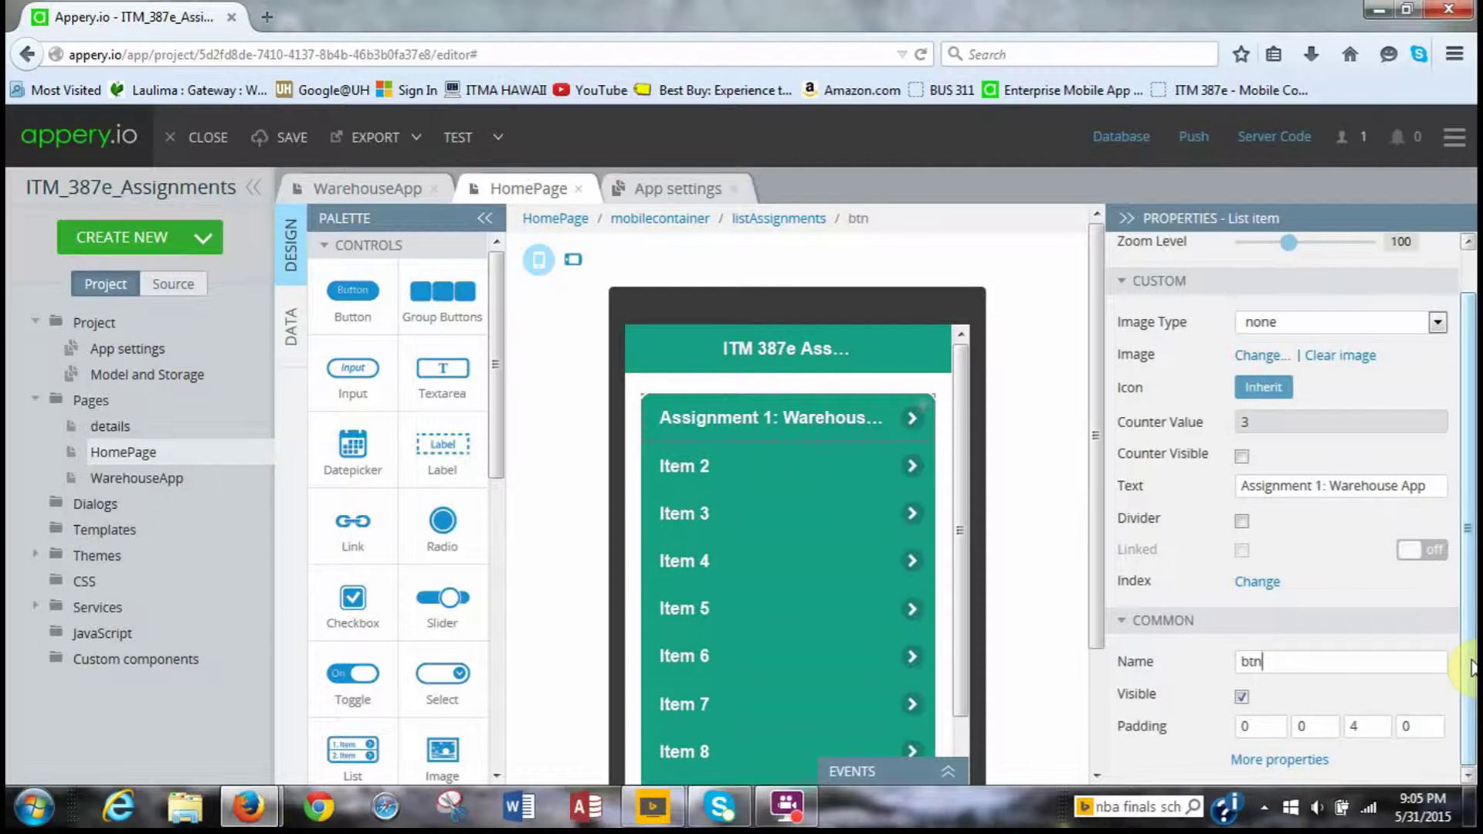
pyautogui.press('BackSpace')
pyautogui.press('BackSpace')
pyautogui.press('BackSpace')
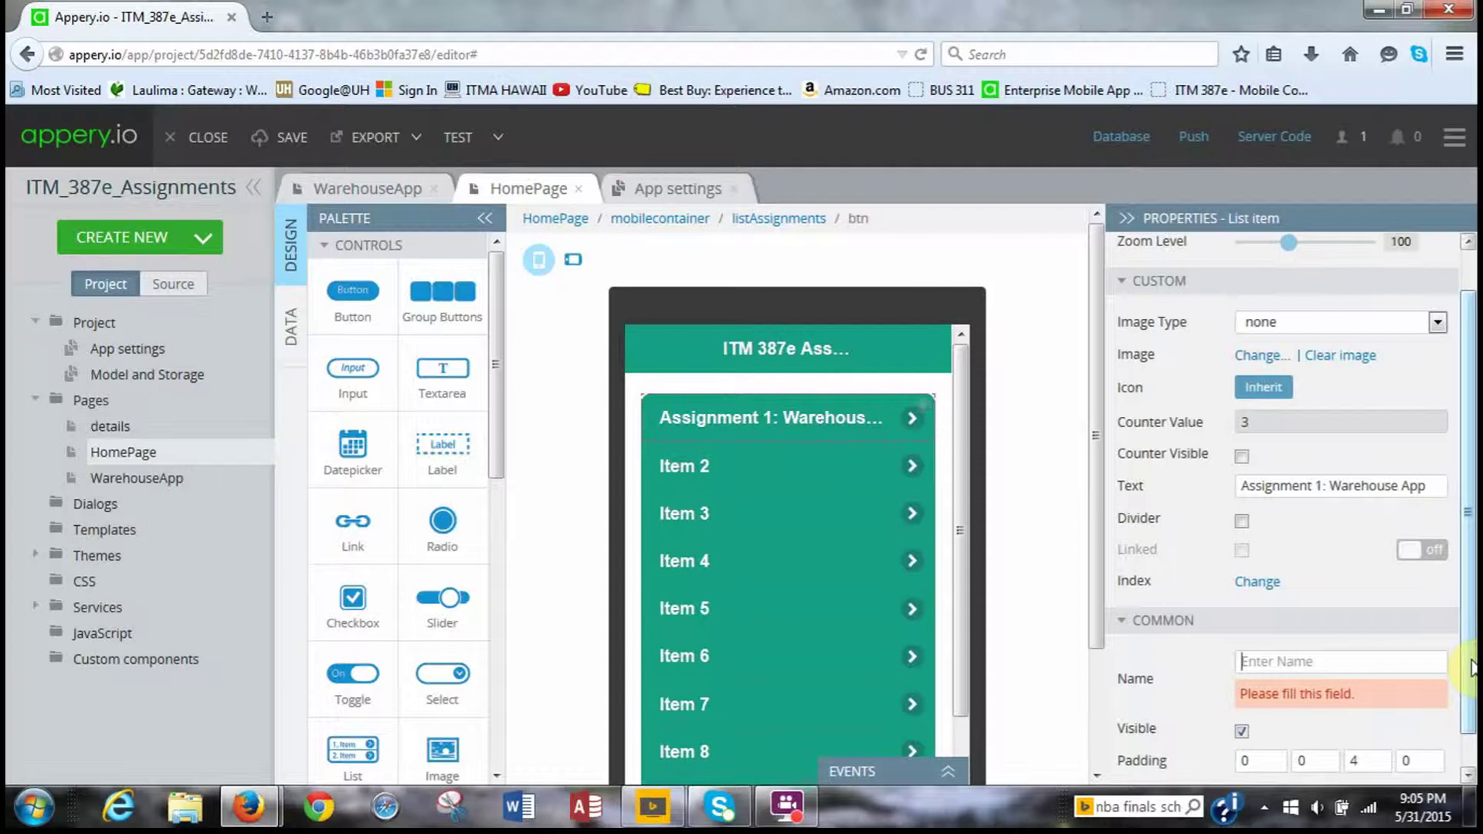
pyautogui.write('itm')
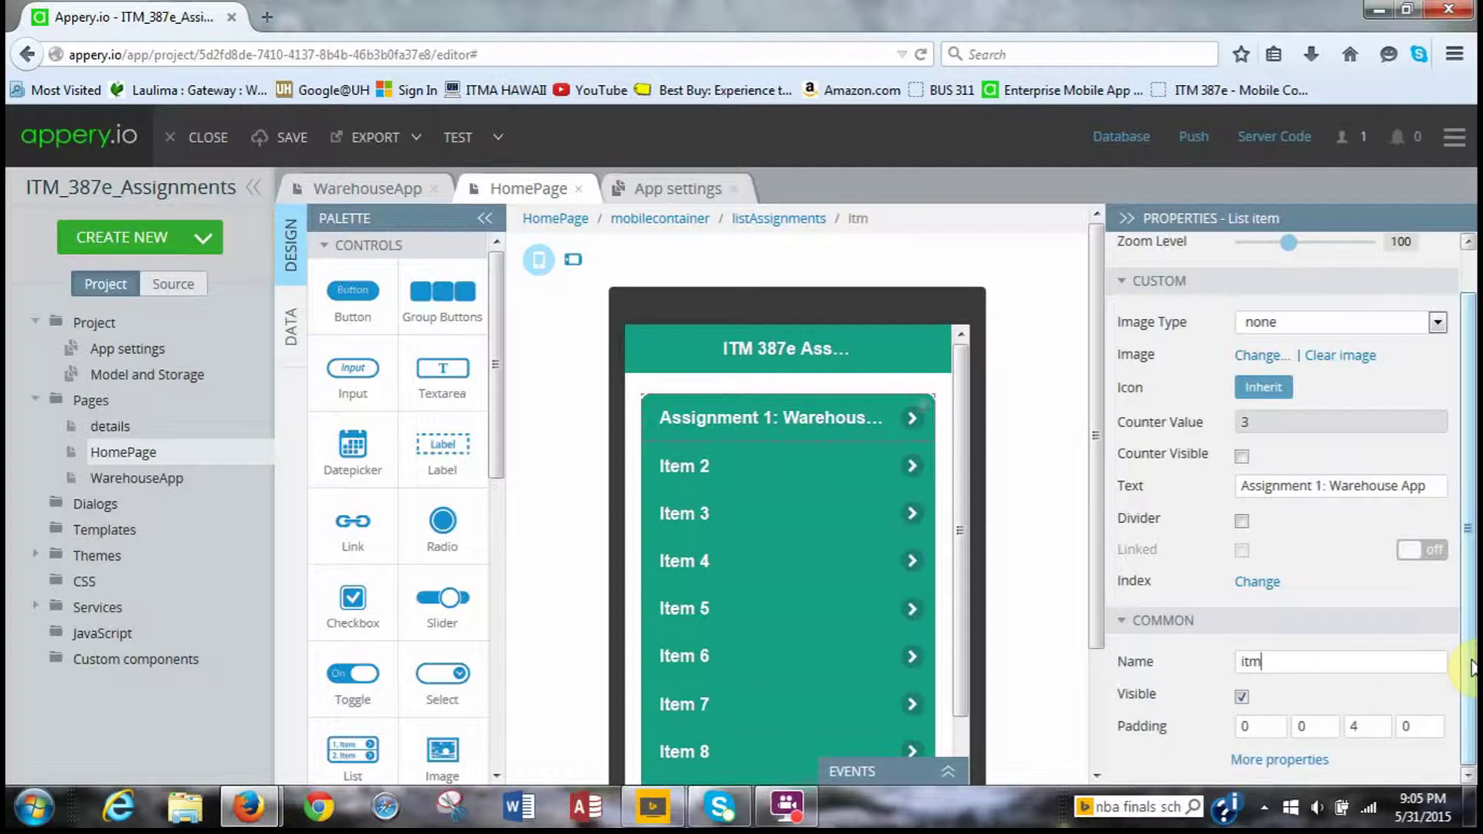
pyautogui.write('Assignment1')
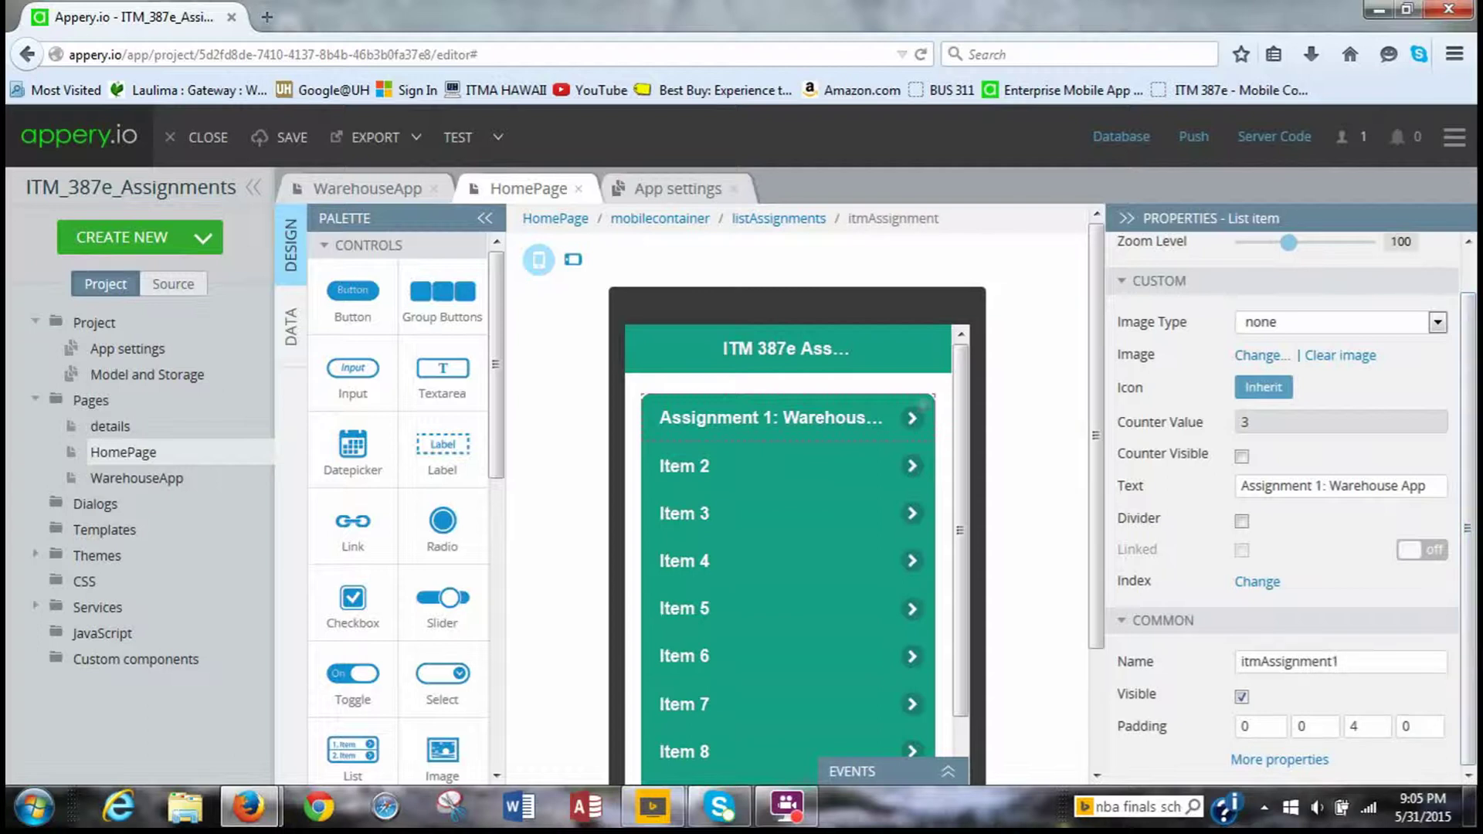
pyautogui.click(829, 442)
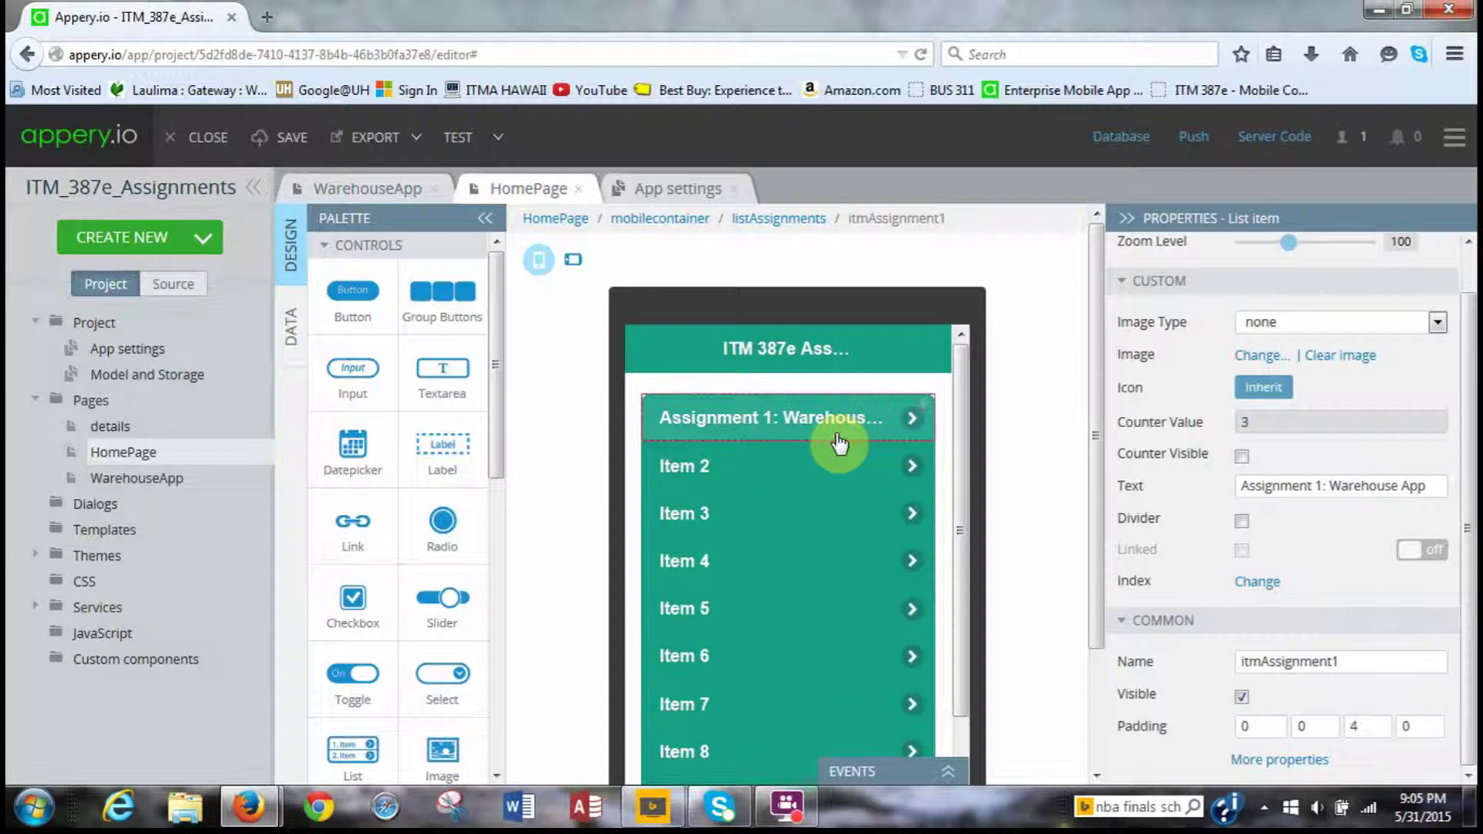
# Add a Click event to itmAssignment1 that navigates to the WarehouseApp page with the default transition, and save the project
pyautogui.click(1468, 731)
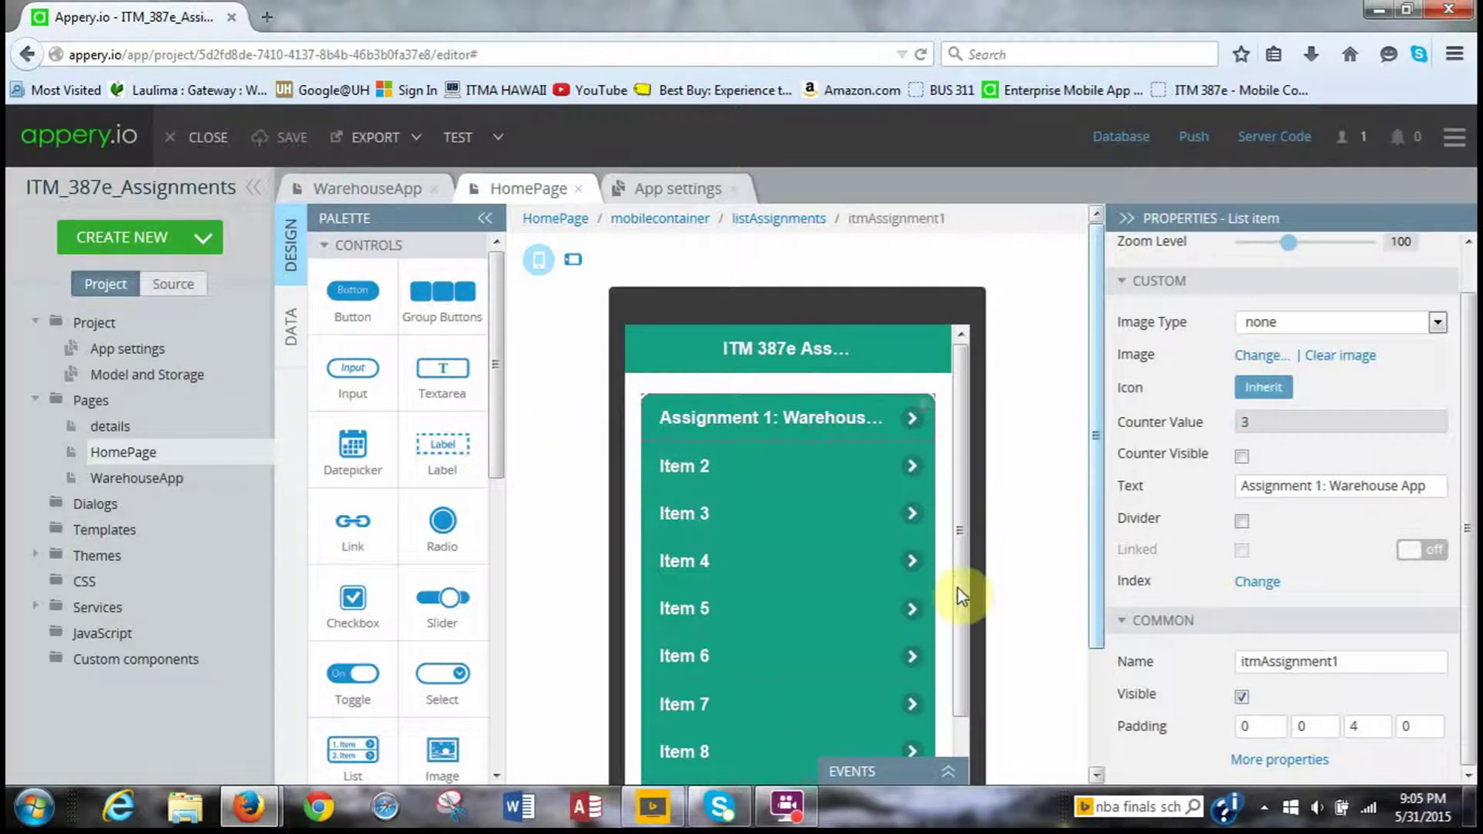
pyautogui.scroll(-5, 958, 588)
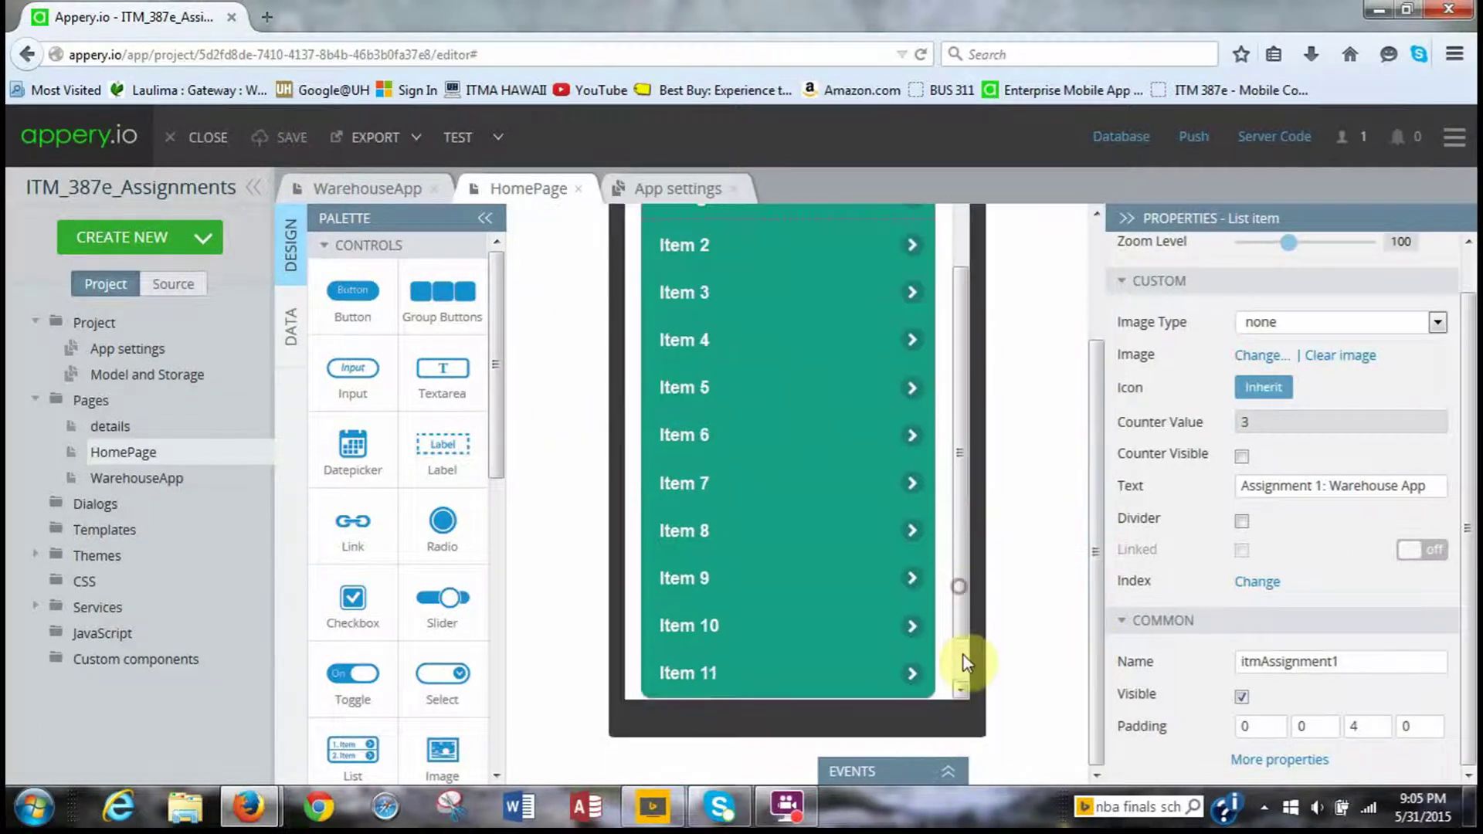
pyautogui.click(948, 773)
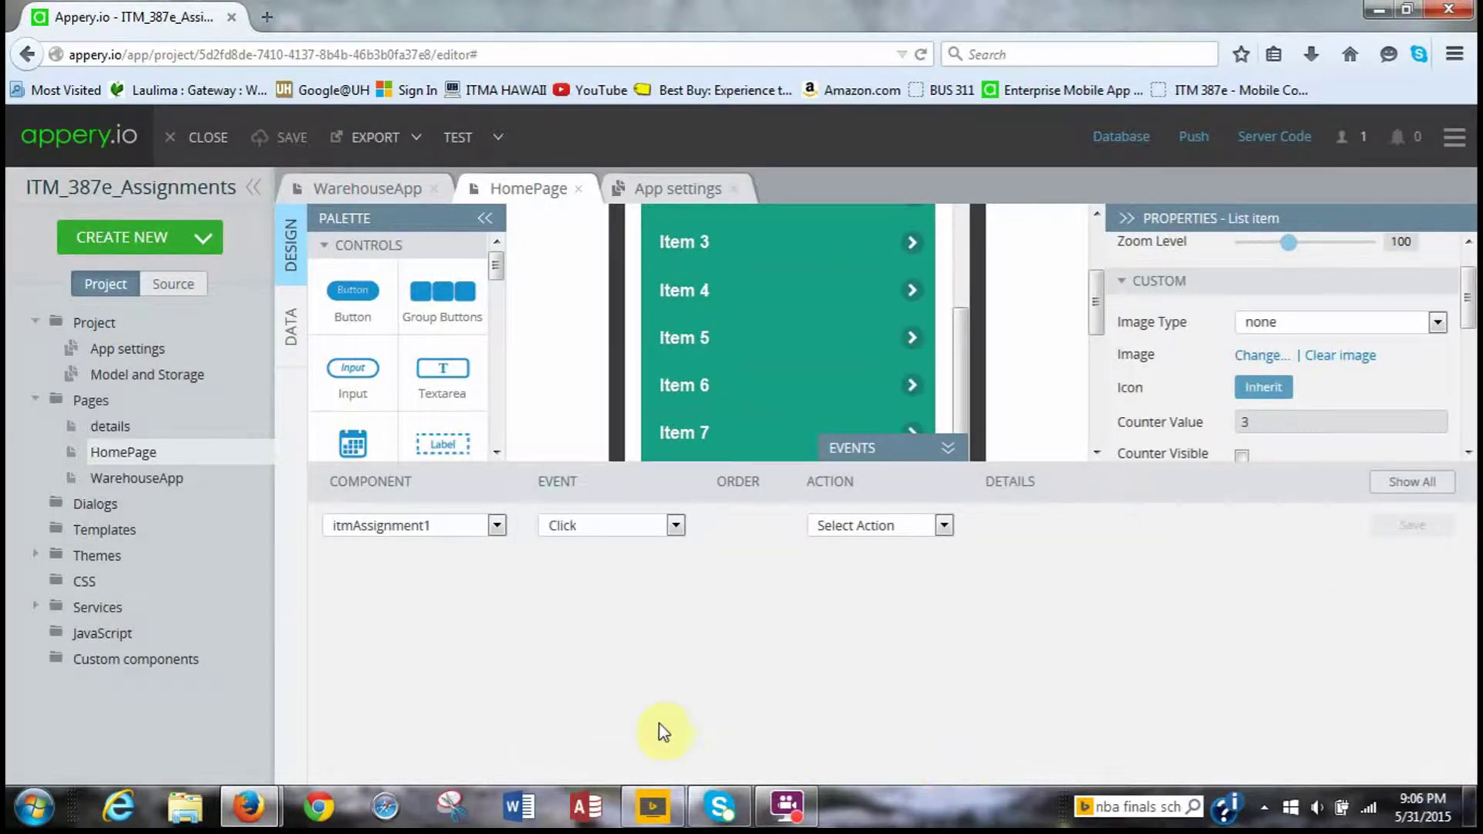
pyautogui.scroll(3, 889, 328)
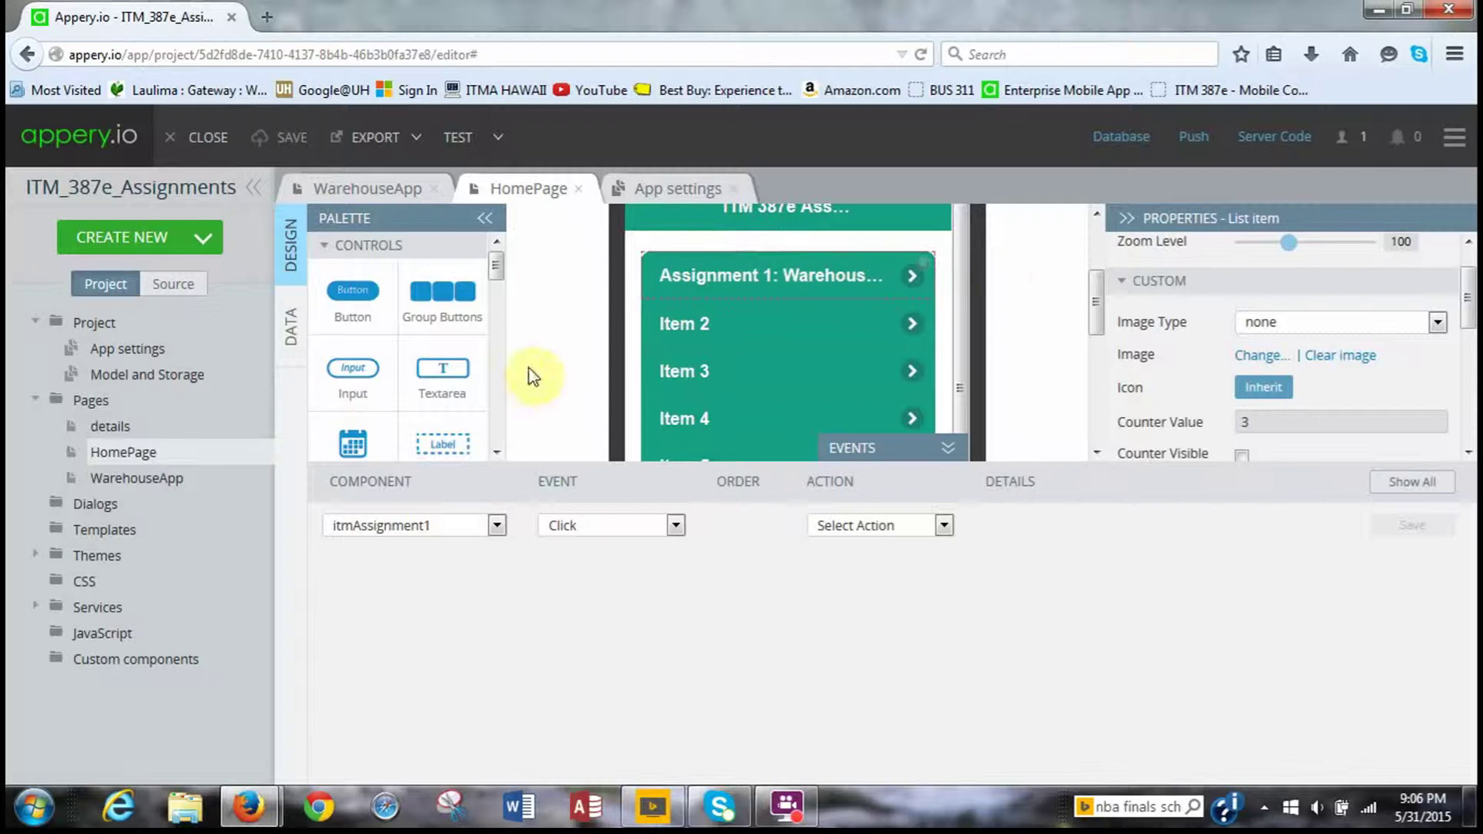
pyautogui.moveTo(234, 490)
pyautogui.click(943, 527)
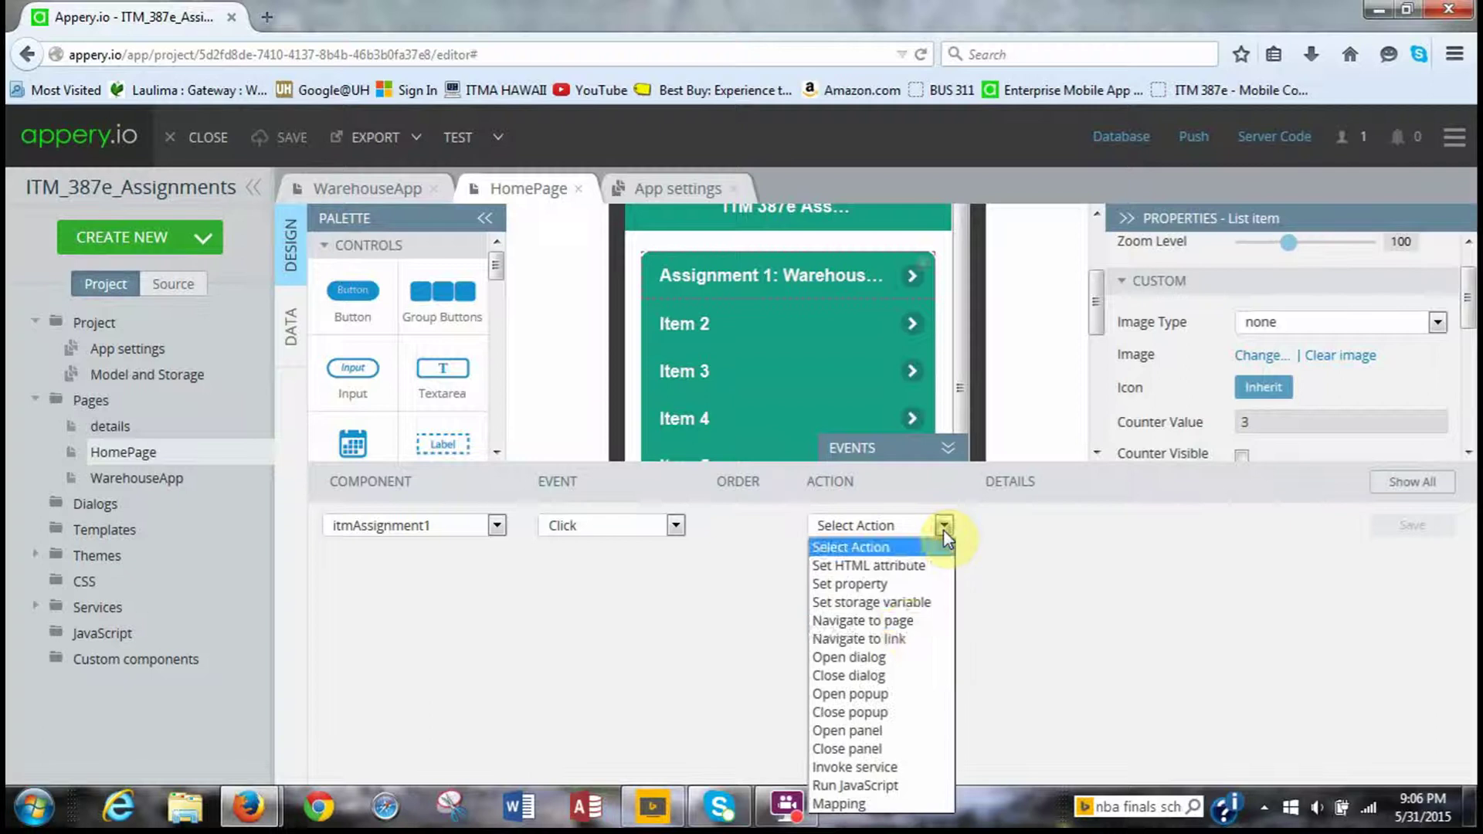
pyautogui.click(904, 622)
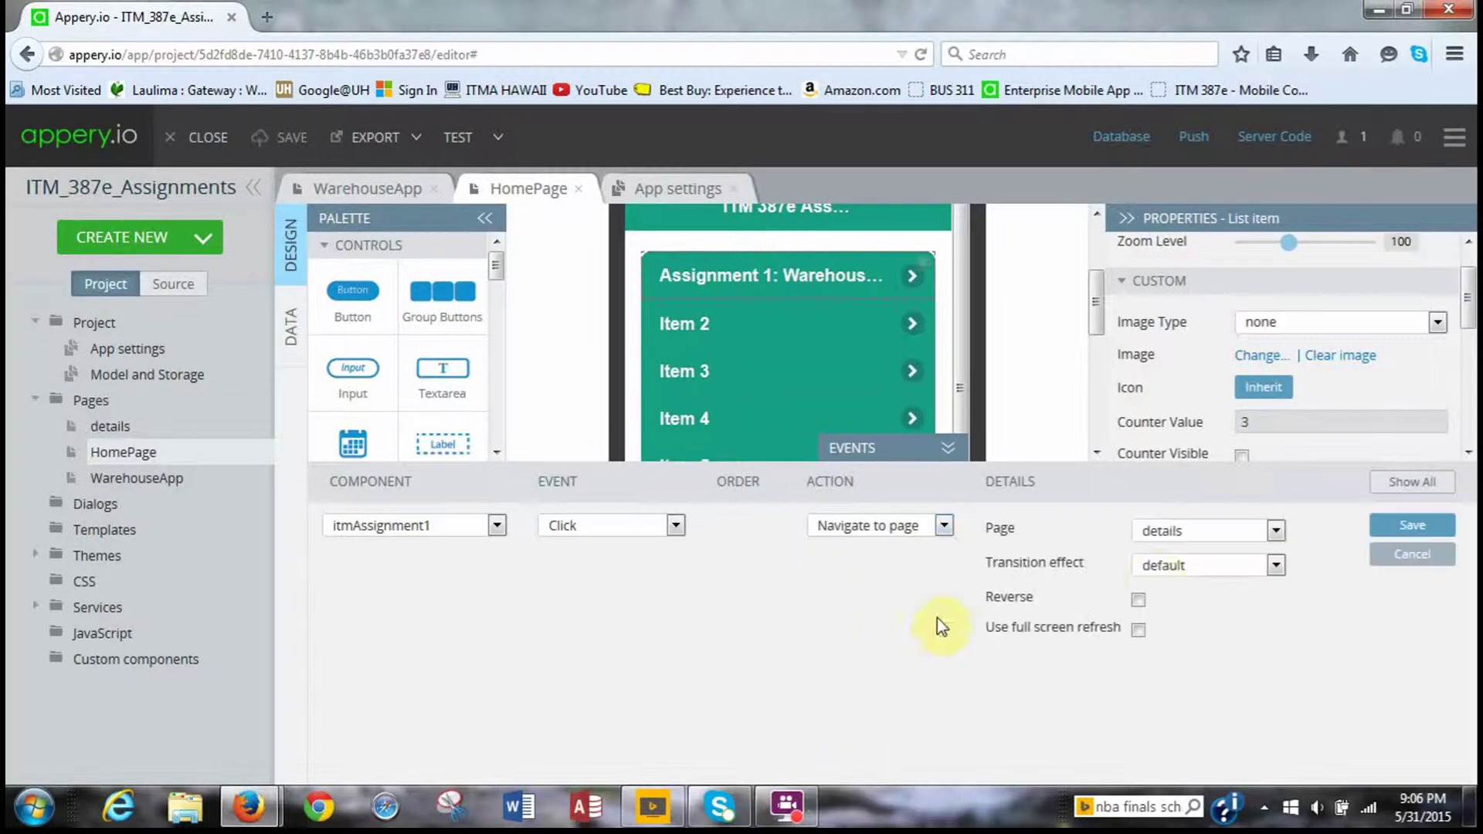
pyautogui.click(1276, 532)
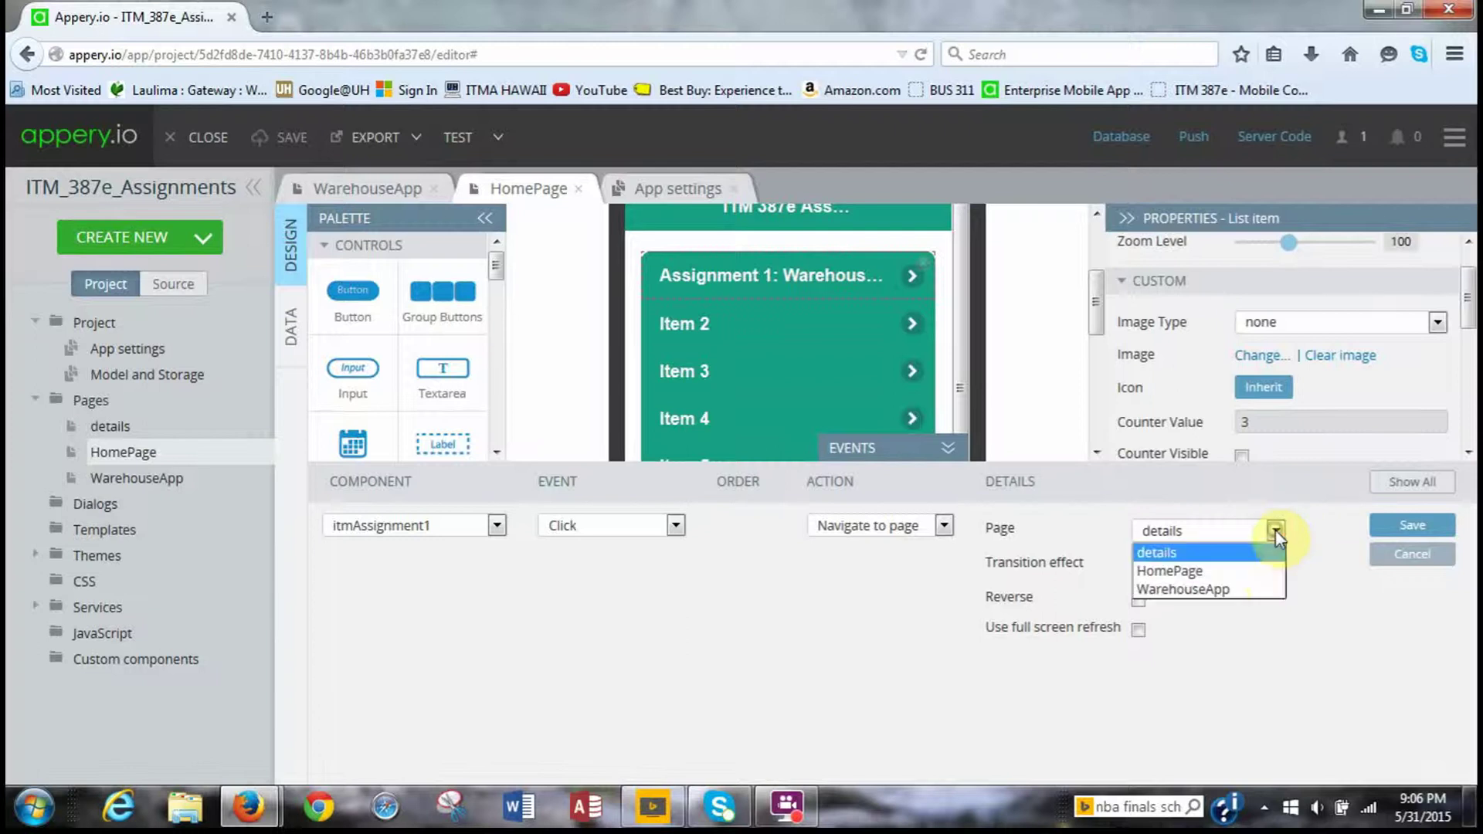
pyautogui.click(1253, 591)
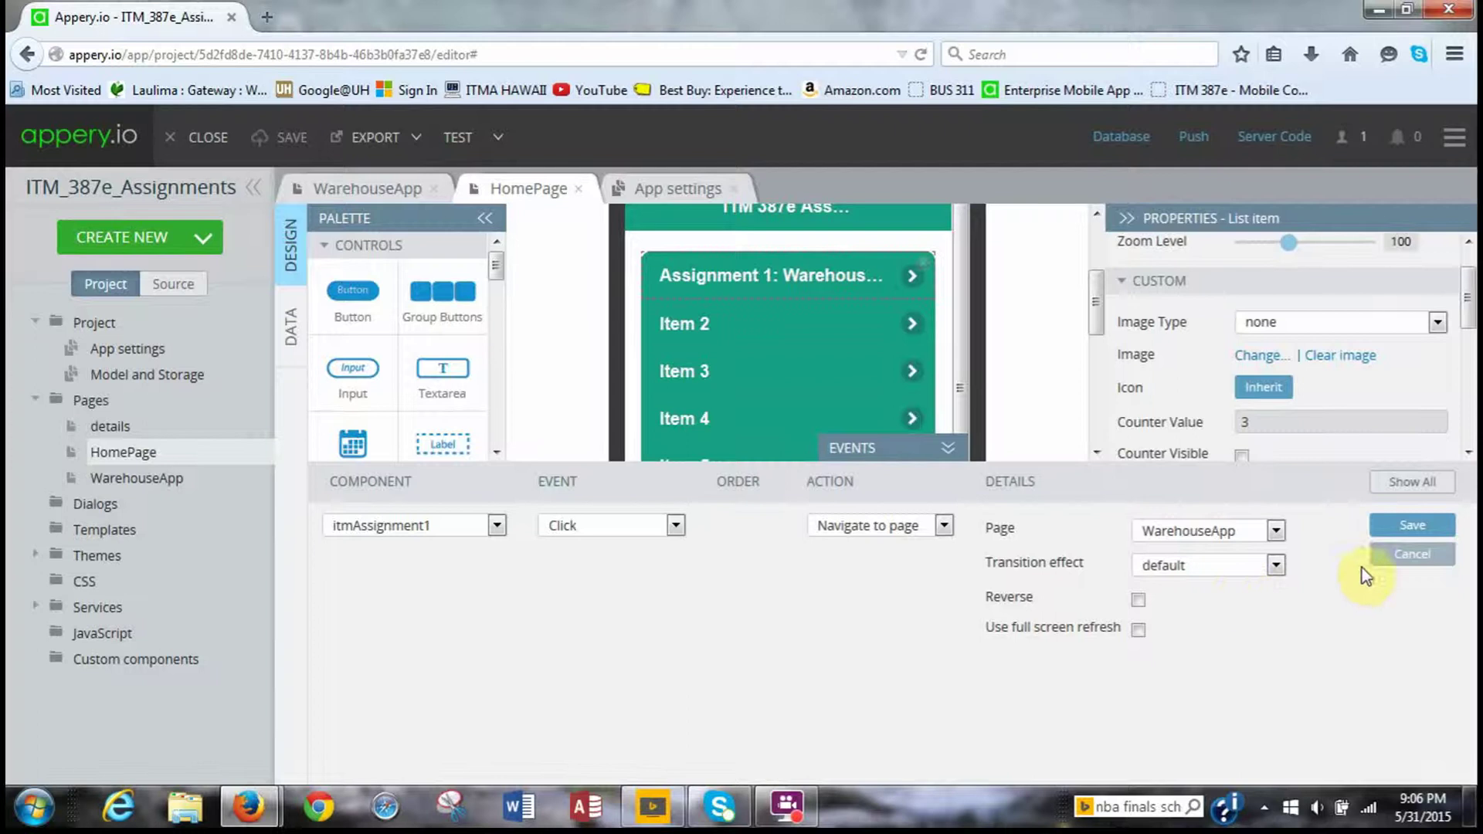
pyautogui.click(1406, 529)
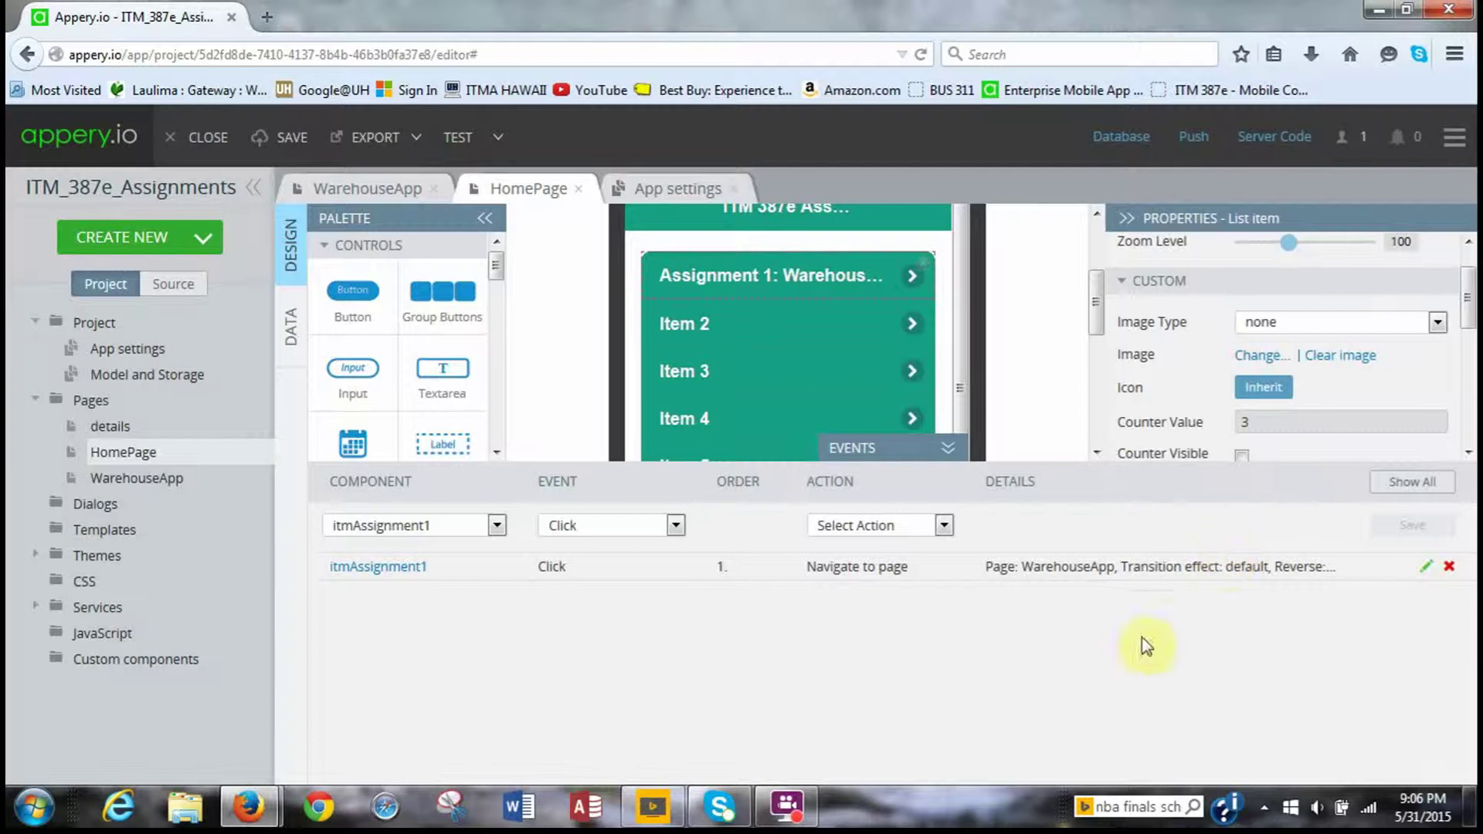
pyautogui.click(947, 450)
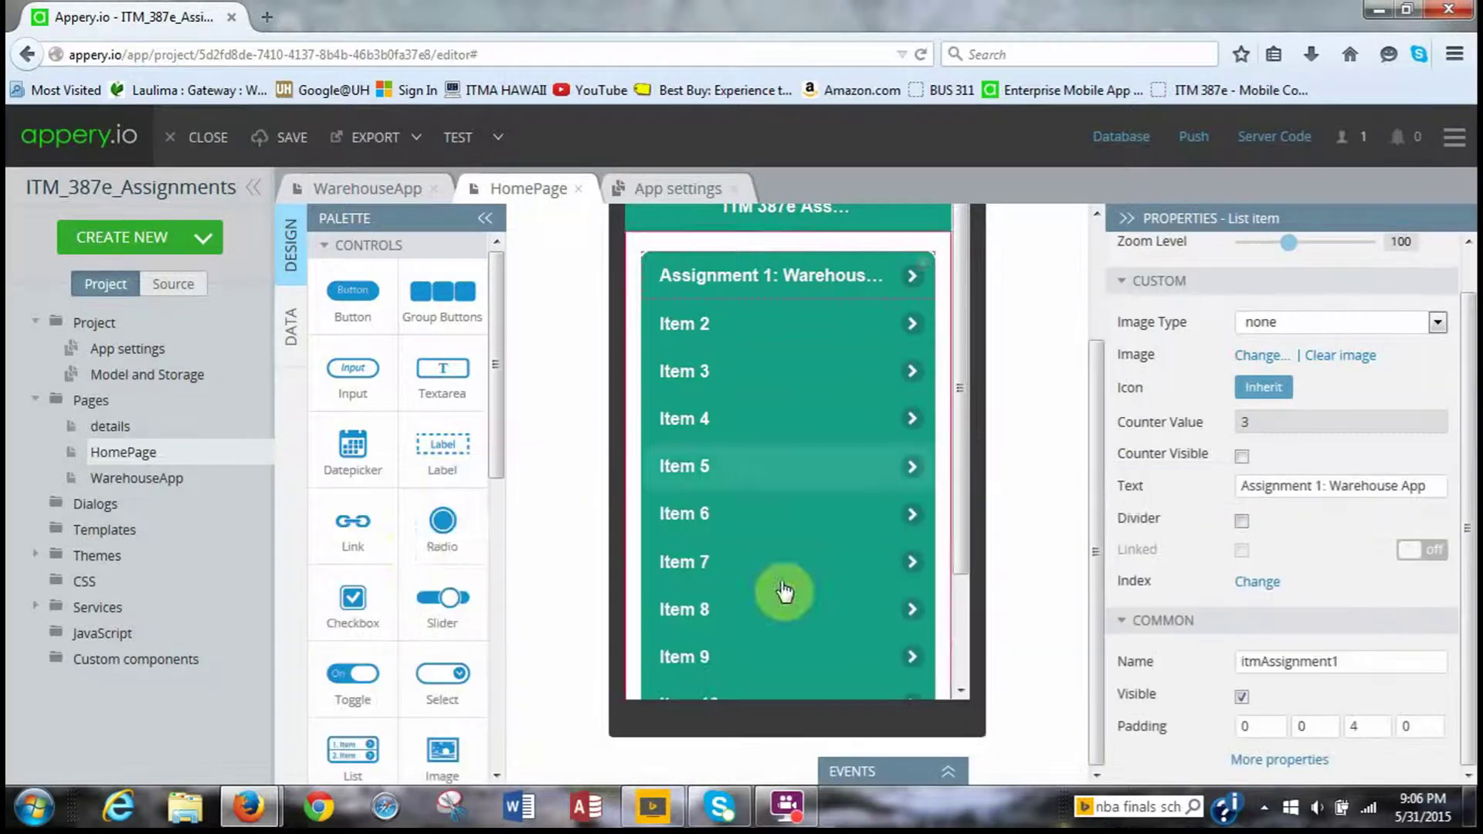
pyautogui.click(290, 138)
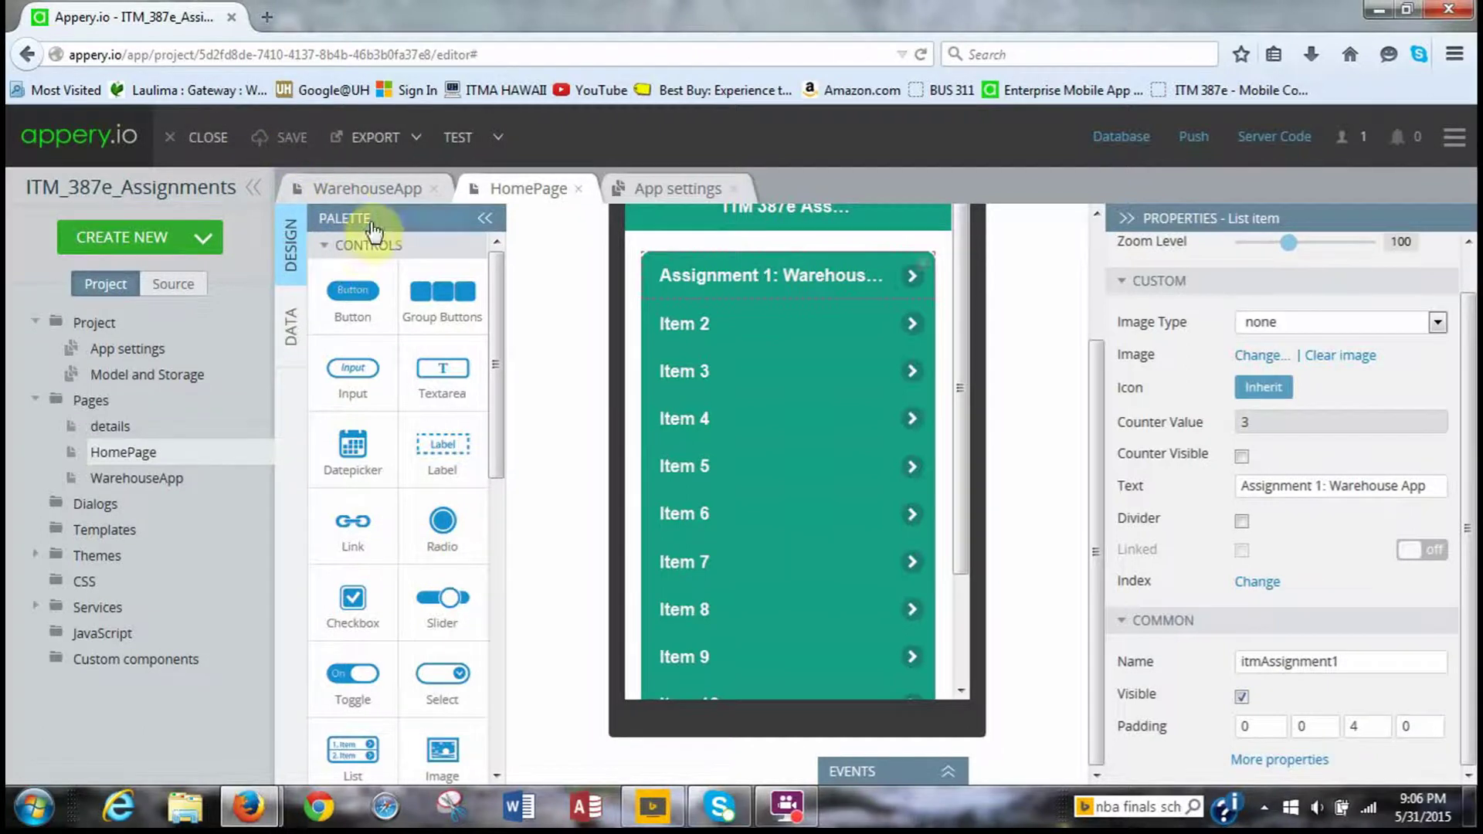
# Preview the app and test navigation from Assignment 1 to WarehouseApp, into the Coffee details and back
pyautogui.click(458, 144)
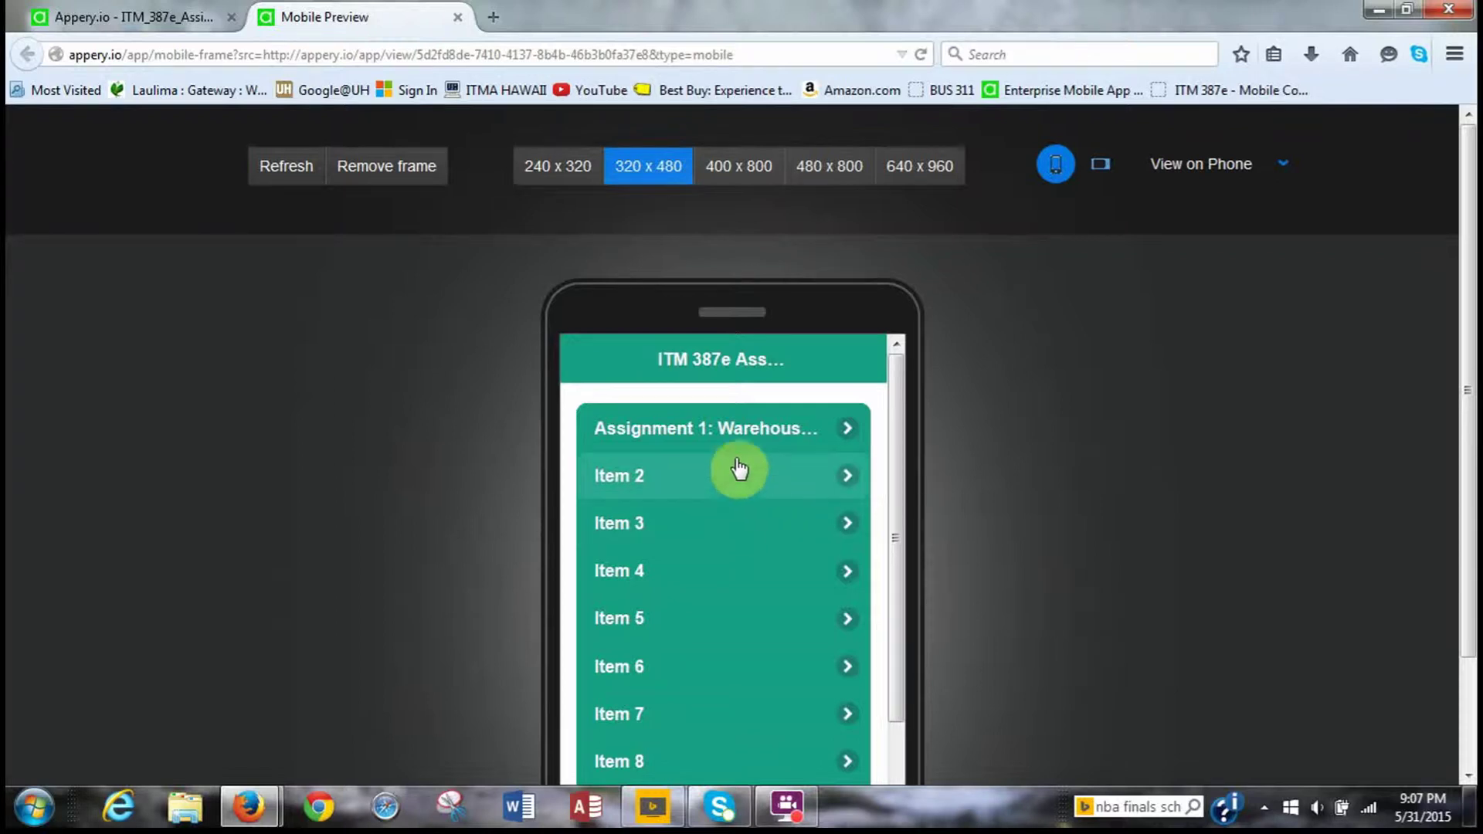
pyautogui.click(726, 431)
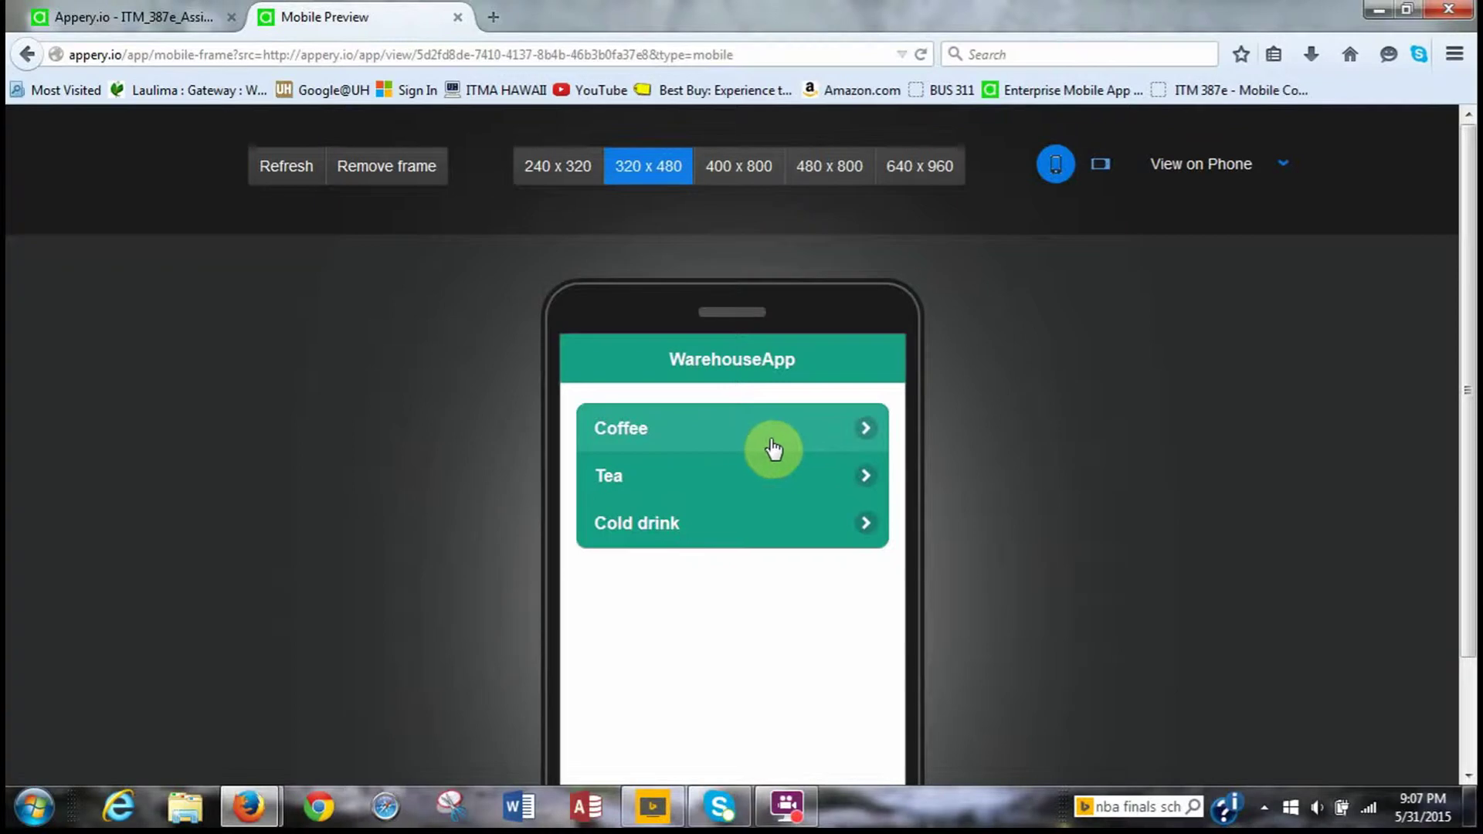
pyautogui.click(748, 449)
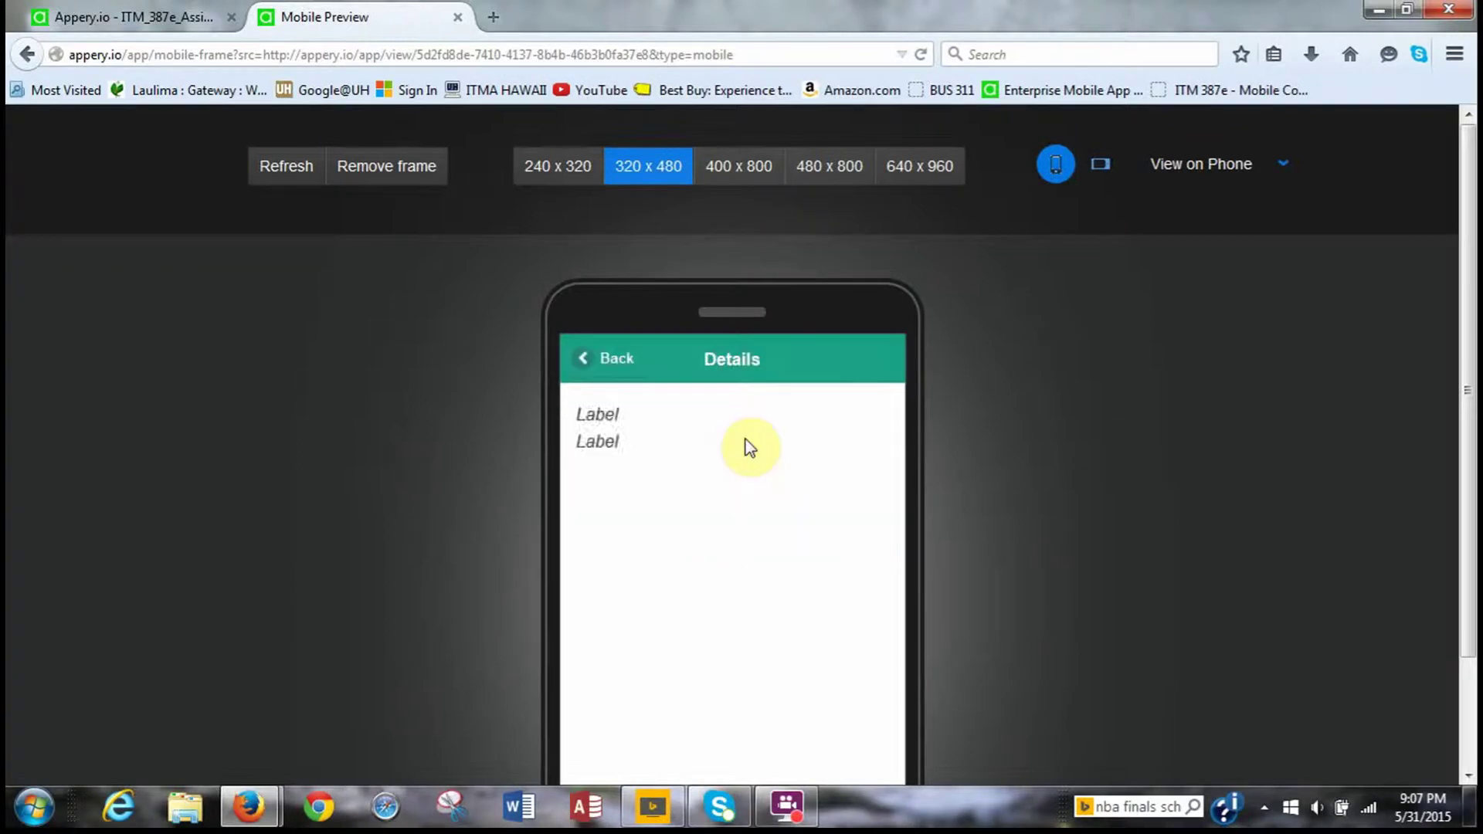
pyautogui.click(611, 374)
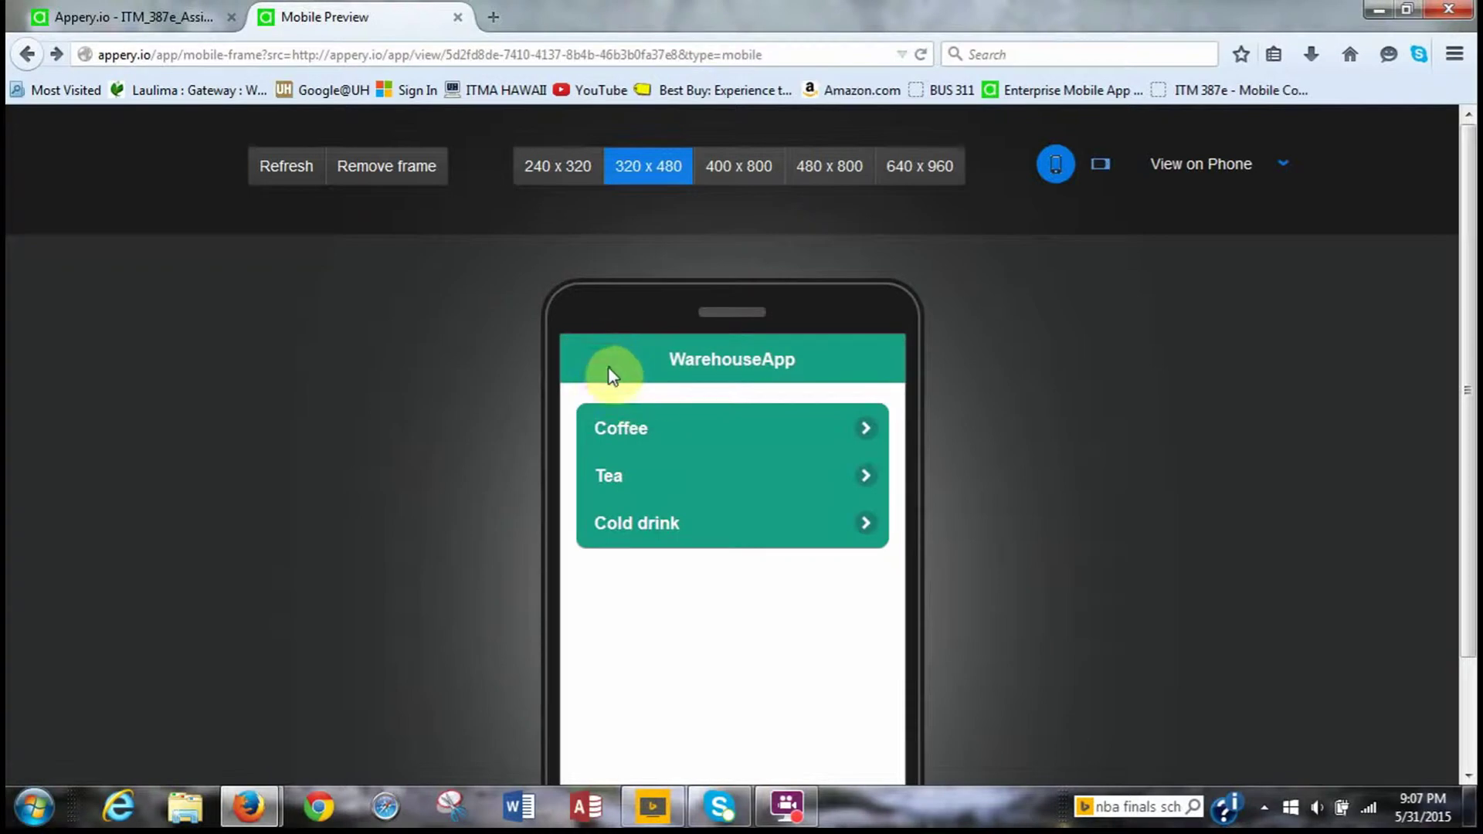
# Return to the project editor and add a Button component to the header of the WarehouseApp page
pyautogui.click(147, 16)
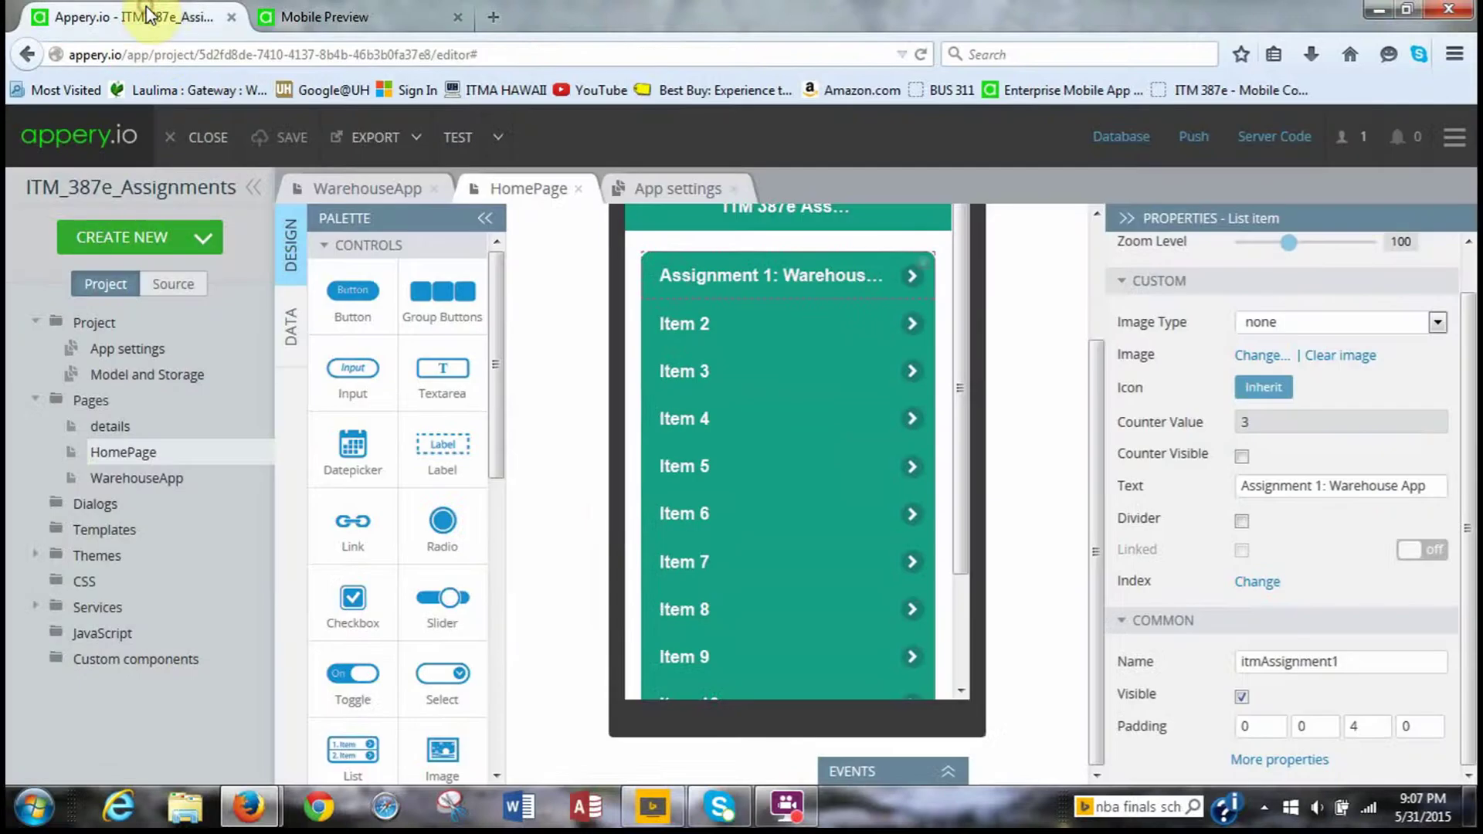
pyautogui.scroll(2, 1021, 544)
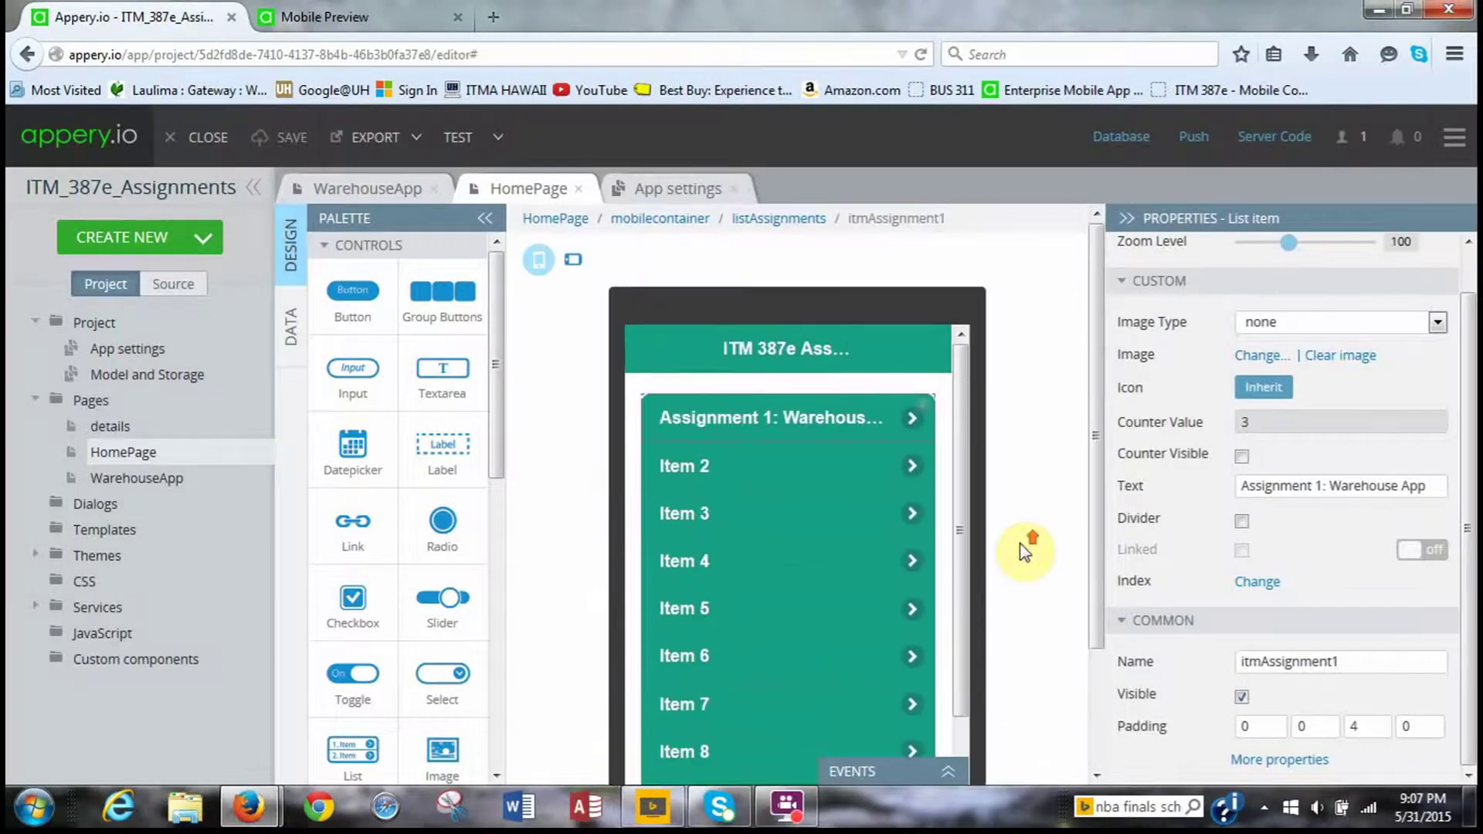
pyautogui.click(906, 348)
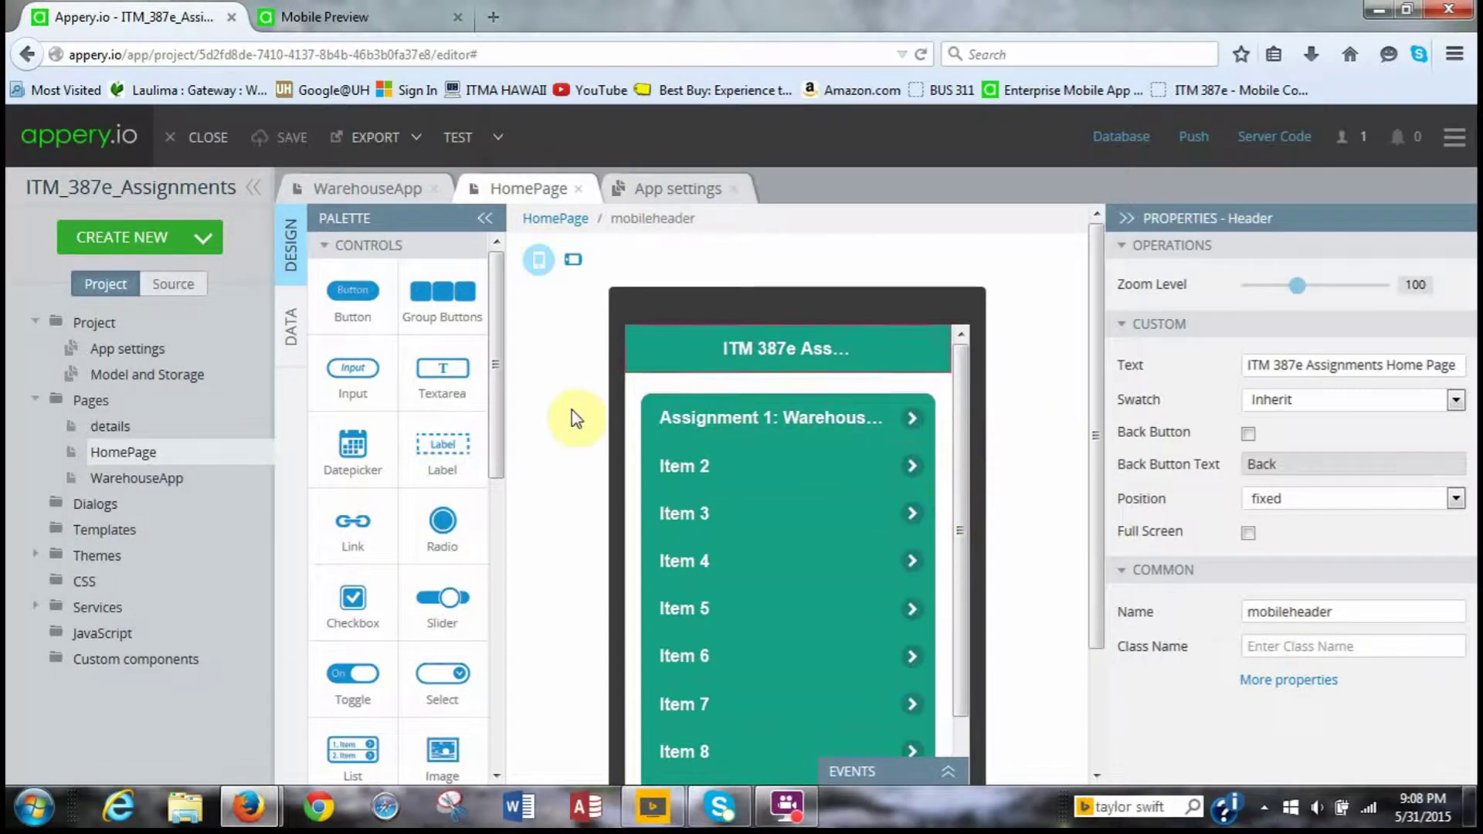
pyautogui.click(145, 482)
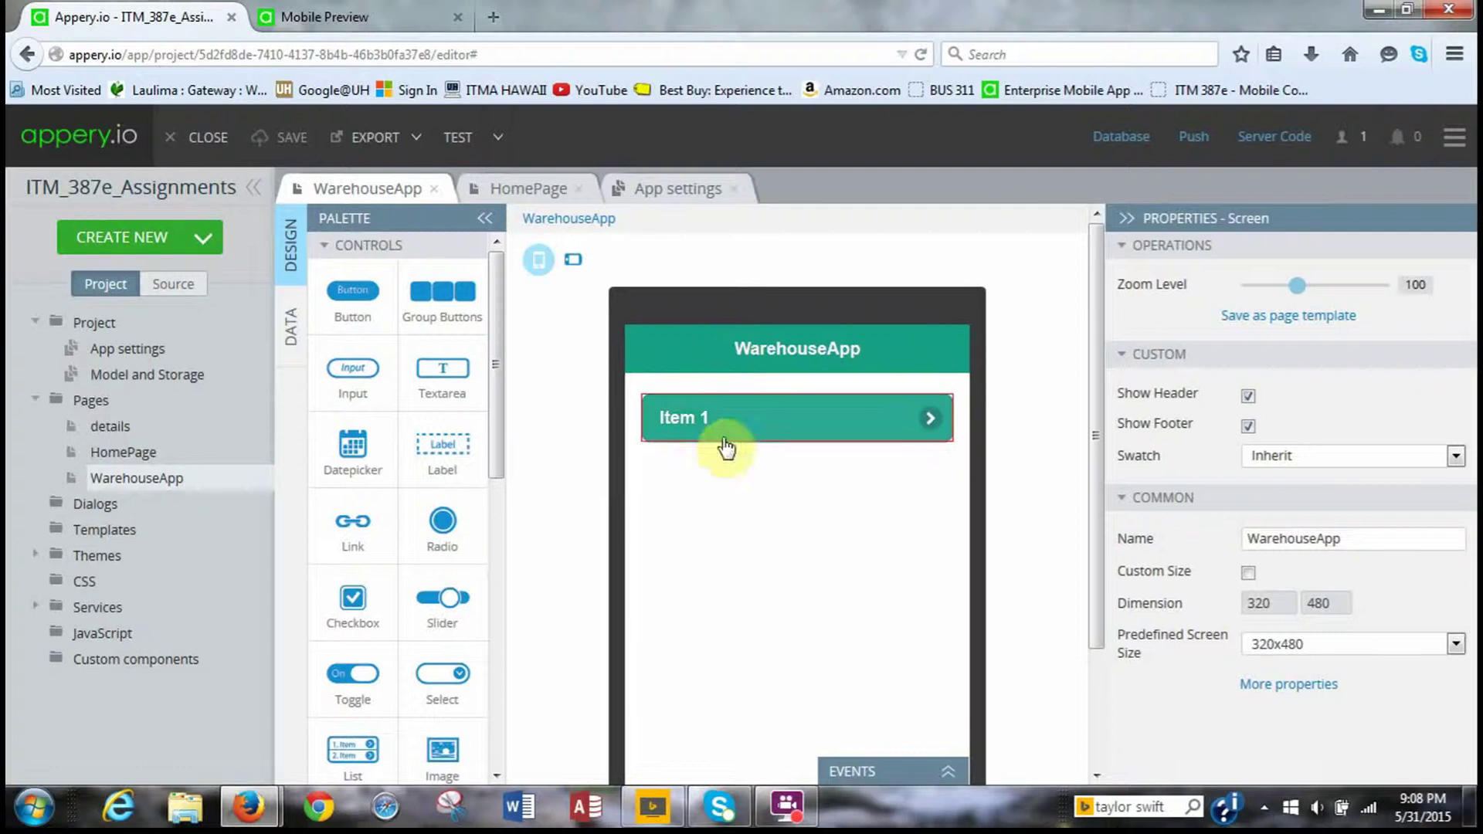
pyautogui.moveTo(357, 299); pyautogui.dragTo(734, 481)
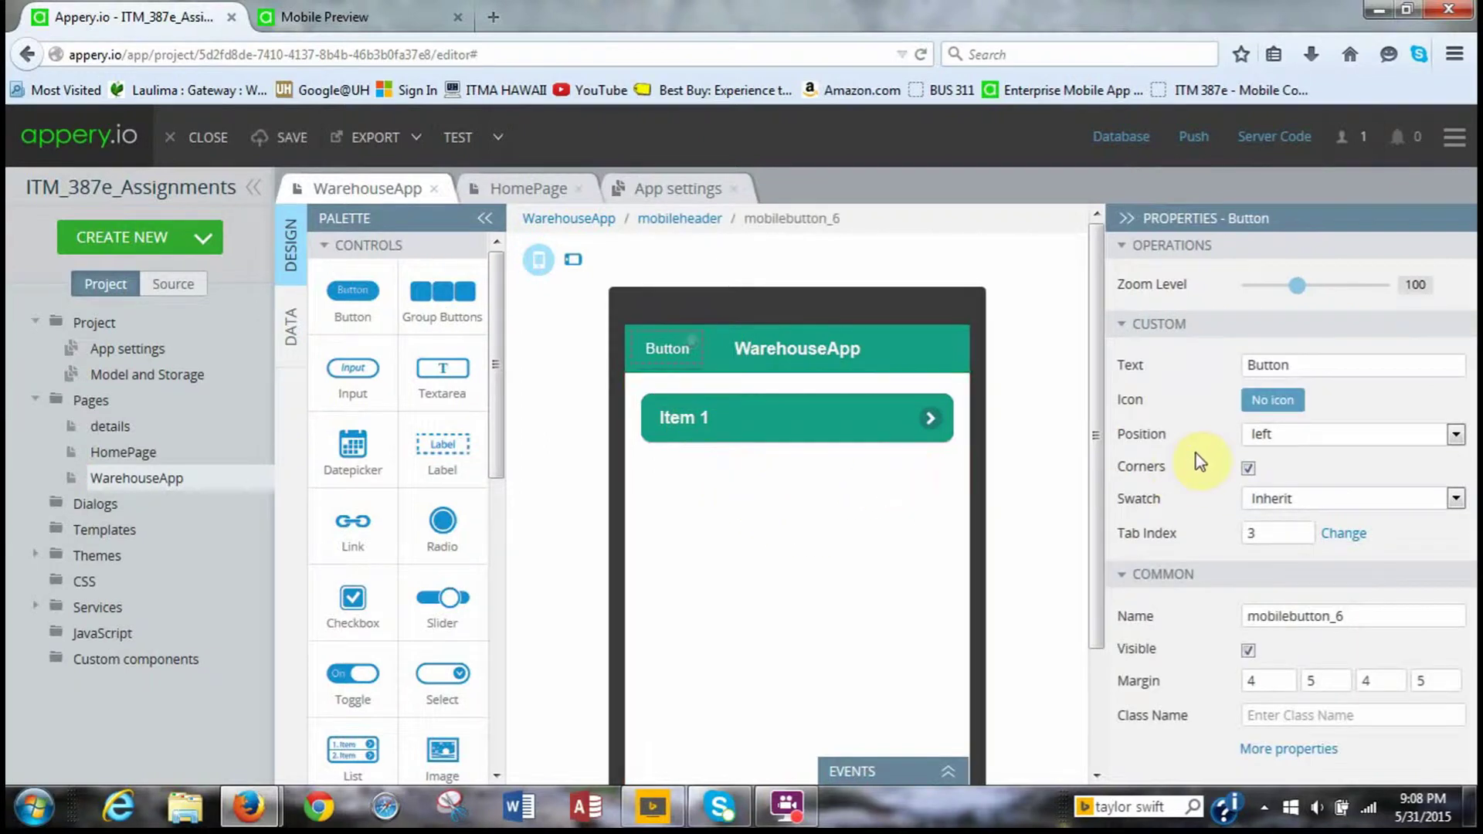
# Set the header button's text to "Home" and give it the house icon
pyautogui.click(1298, 361)
pyautogui.press('BackSpace')
pyautogui.press('BackSpace')
pyautogui.press('BackSpace')
pyautogui.press('BackSpace')
pyautogui.press('BackSpace')
pyautogui.press('BackSpace')
pyautogui.write('Home')
pyautogui.click(1286, 408)
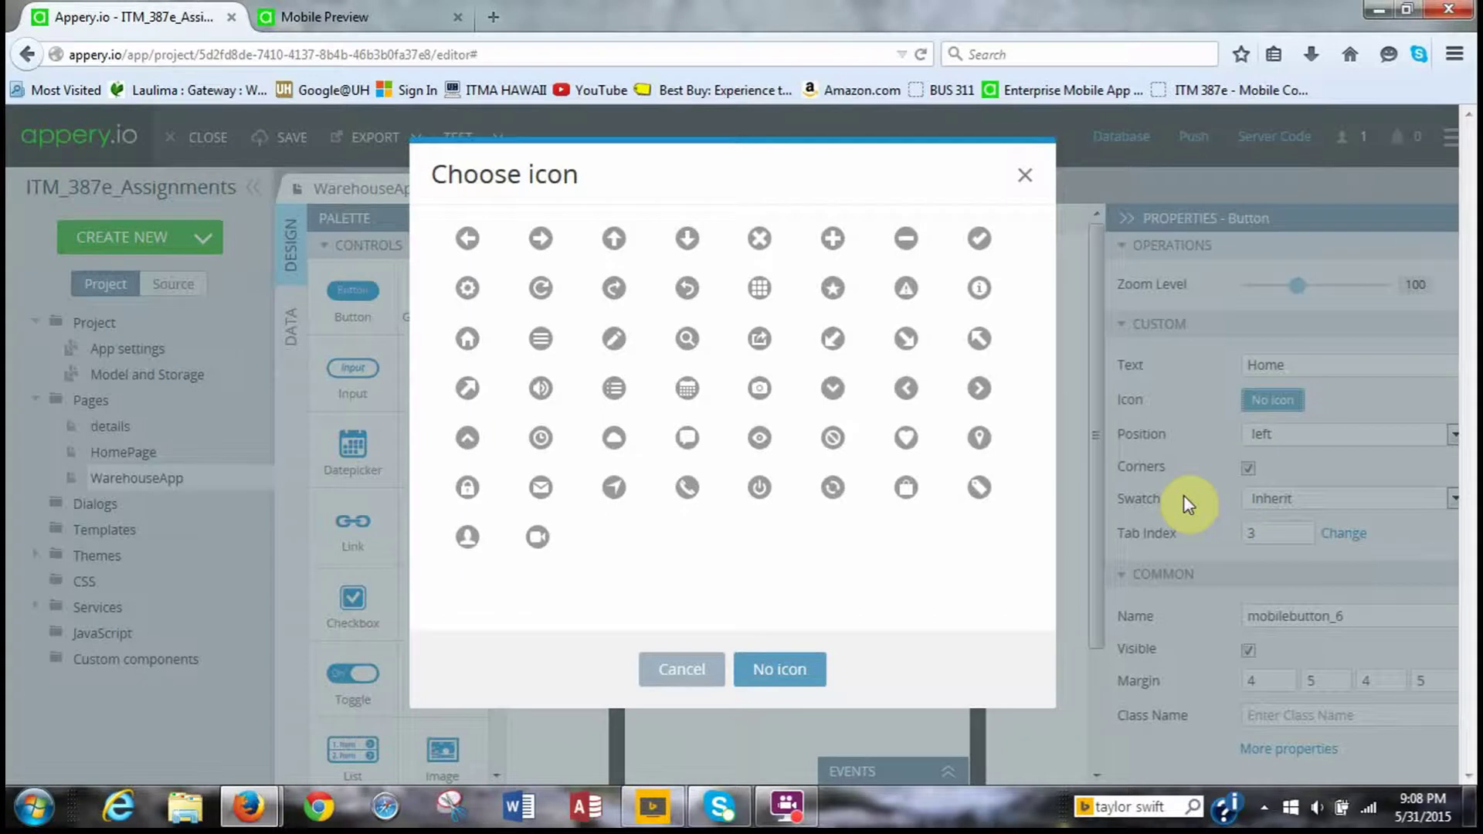
pyautogui.click(463, 348)
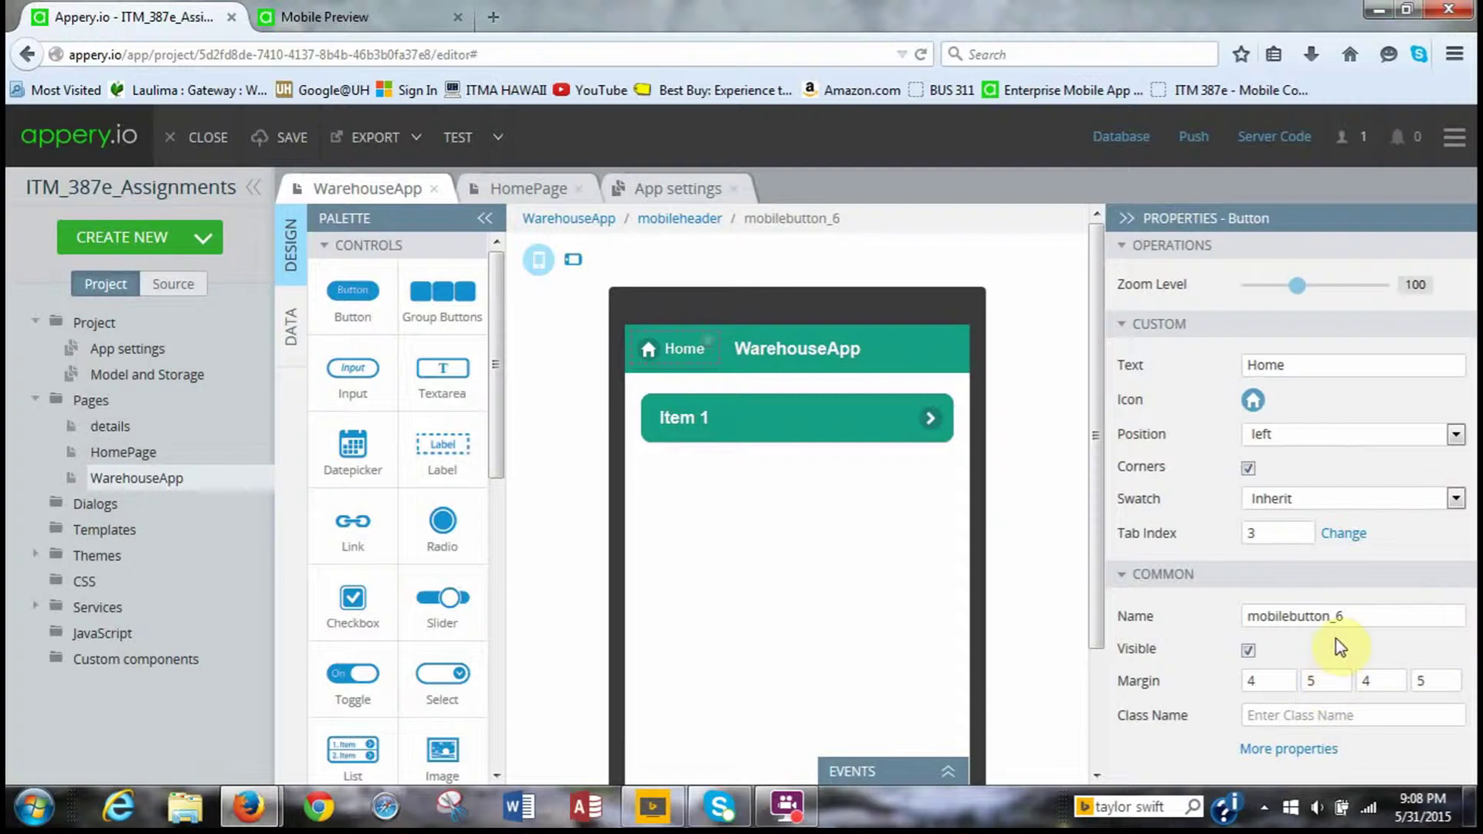
# Rename the header button component as btnHomeA1
pyautogui.click(1354, 618)
pyautogui.press('BackSpace')
pyautogui.press('BackSpace')
pyautogui.press('BackSpace')
pyautogui.press('BackSpace')
pyautogui.press('BackSpace')
pyautogui.press('BackSpace')
pyautogui.press('BackSpace')
pyautogui.press('BackSpace')
pyautogui.press('BackSpace')
pyautogui.press('BackSpace')
pyautogui.press('BackSpace')
pyautogui.press('BackSpace')
pyautogui.press('BackSpace')
pyautogui.press('BackSpace')
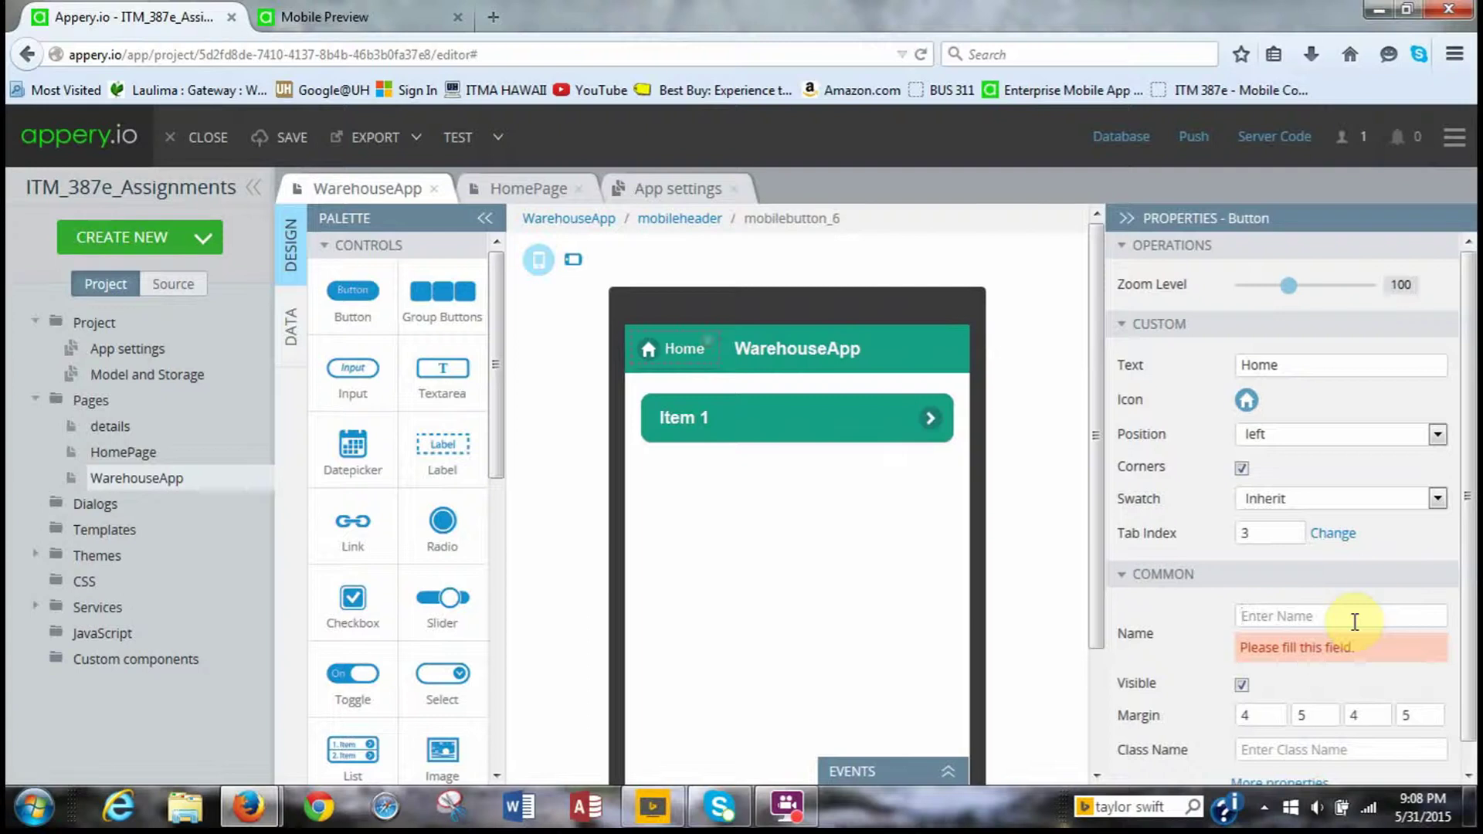
pyautogui.write('b')
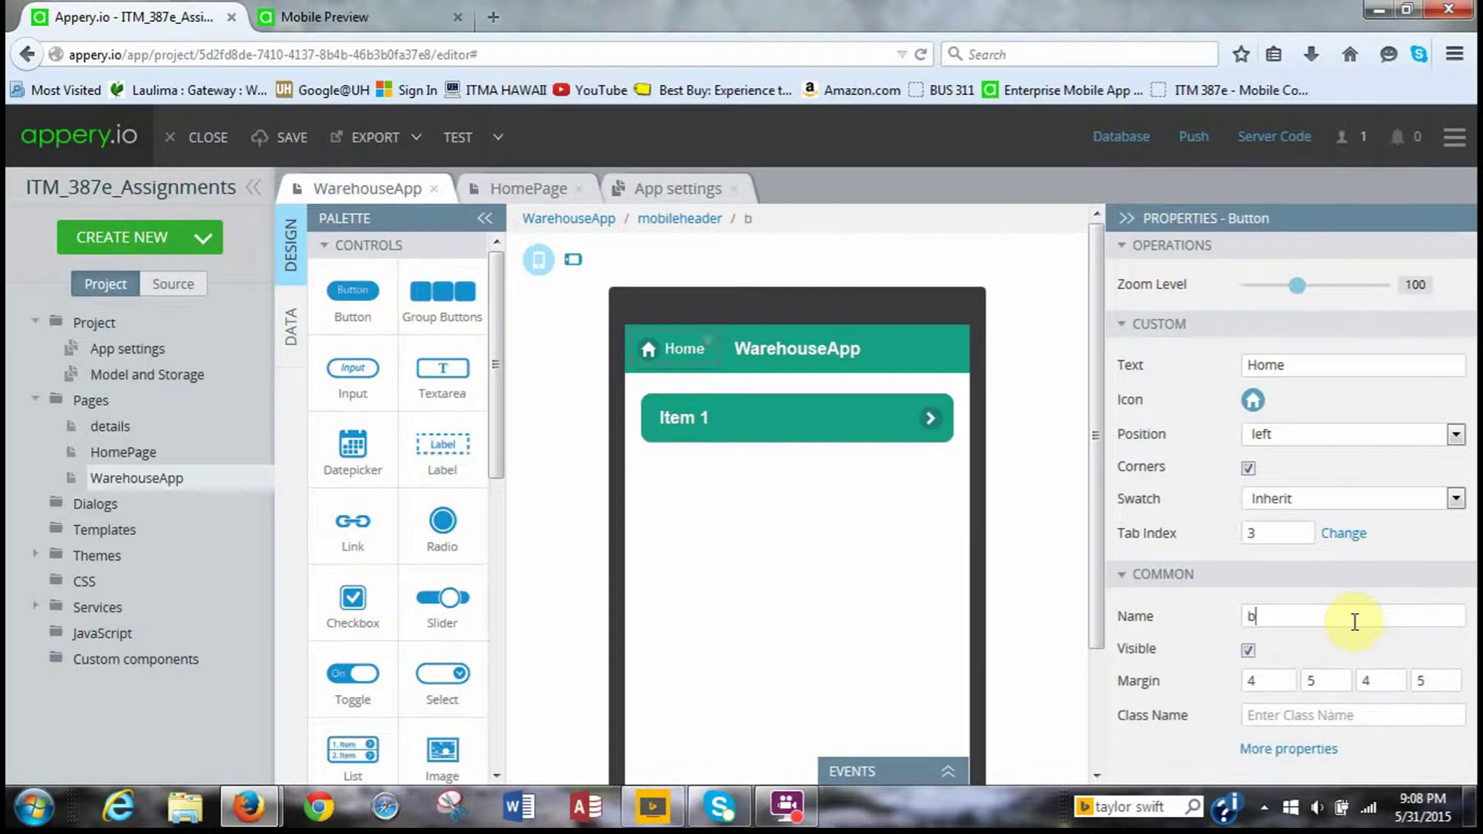
pyautogui.write('tnHome')
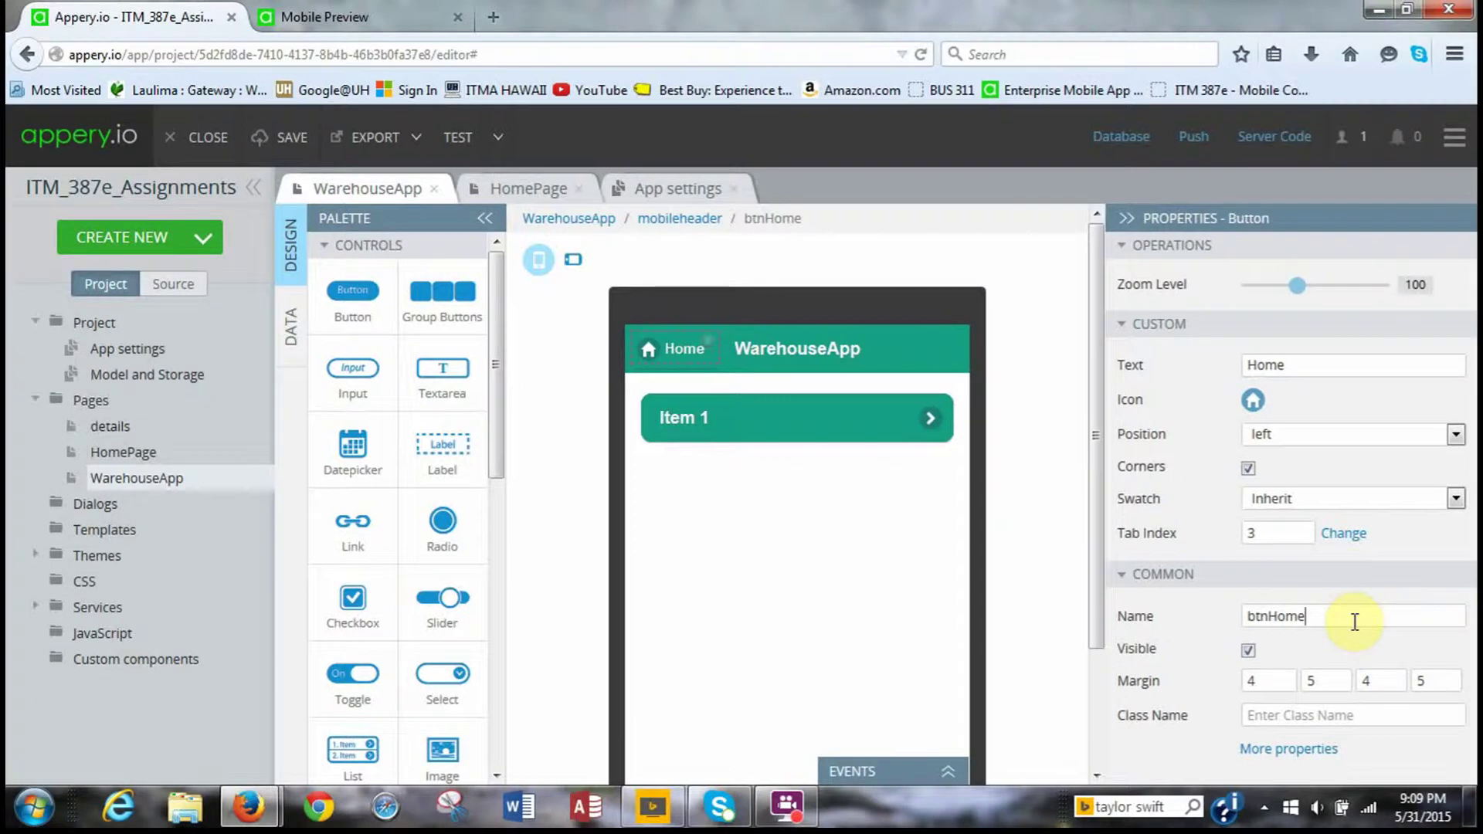
pyautogui.write('A1')
# Add a Click event to btnHomeA1 that navigates to the HomePage page with the default transition, and save the project
pyautogui.moveTo(1096, 672); pyautogui.dragTo(1094, 767)
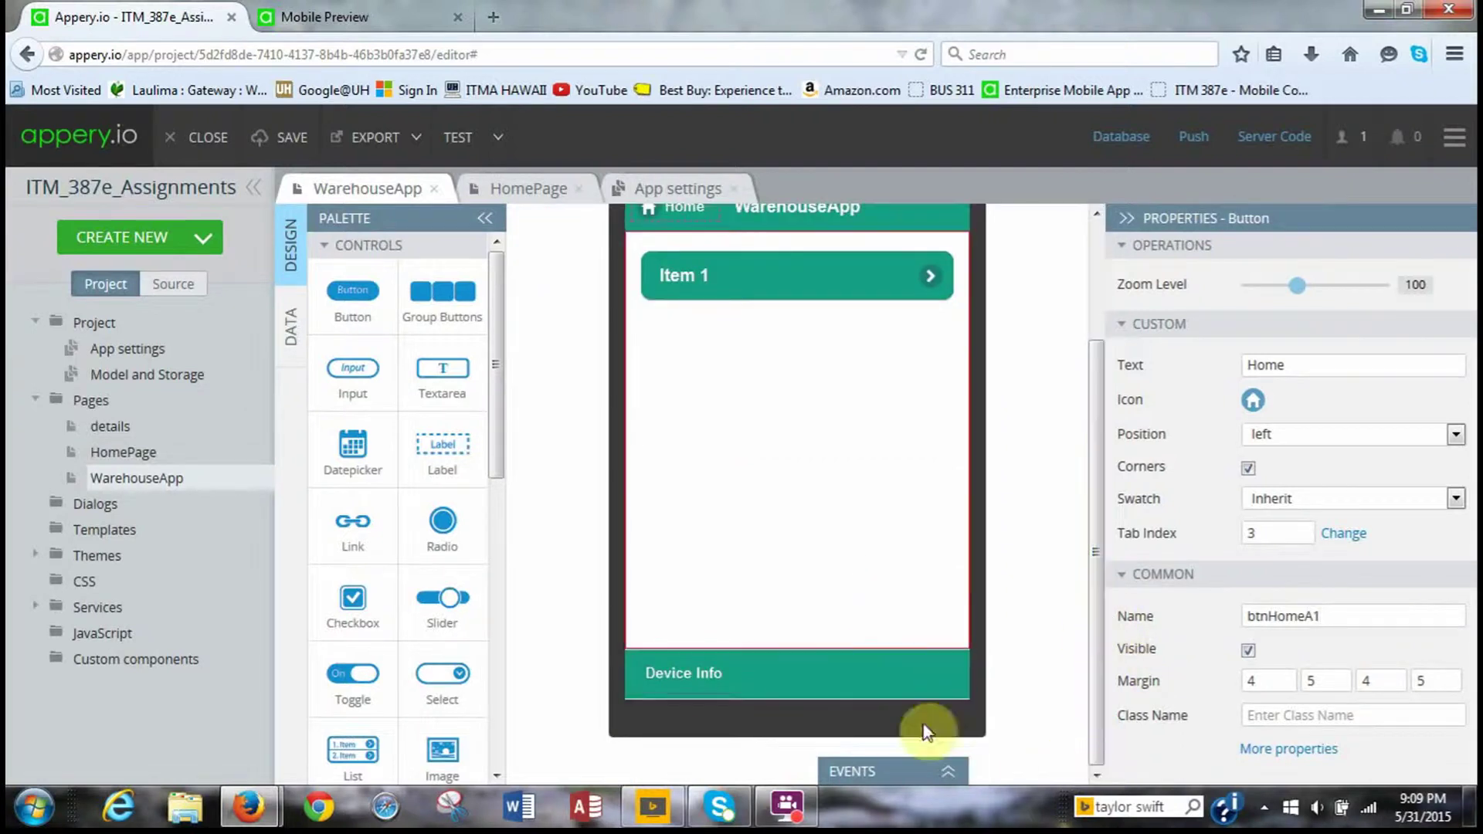
pyautogui.click(949, 771)
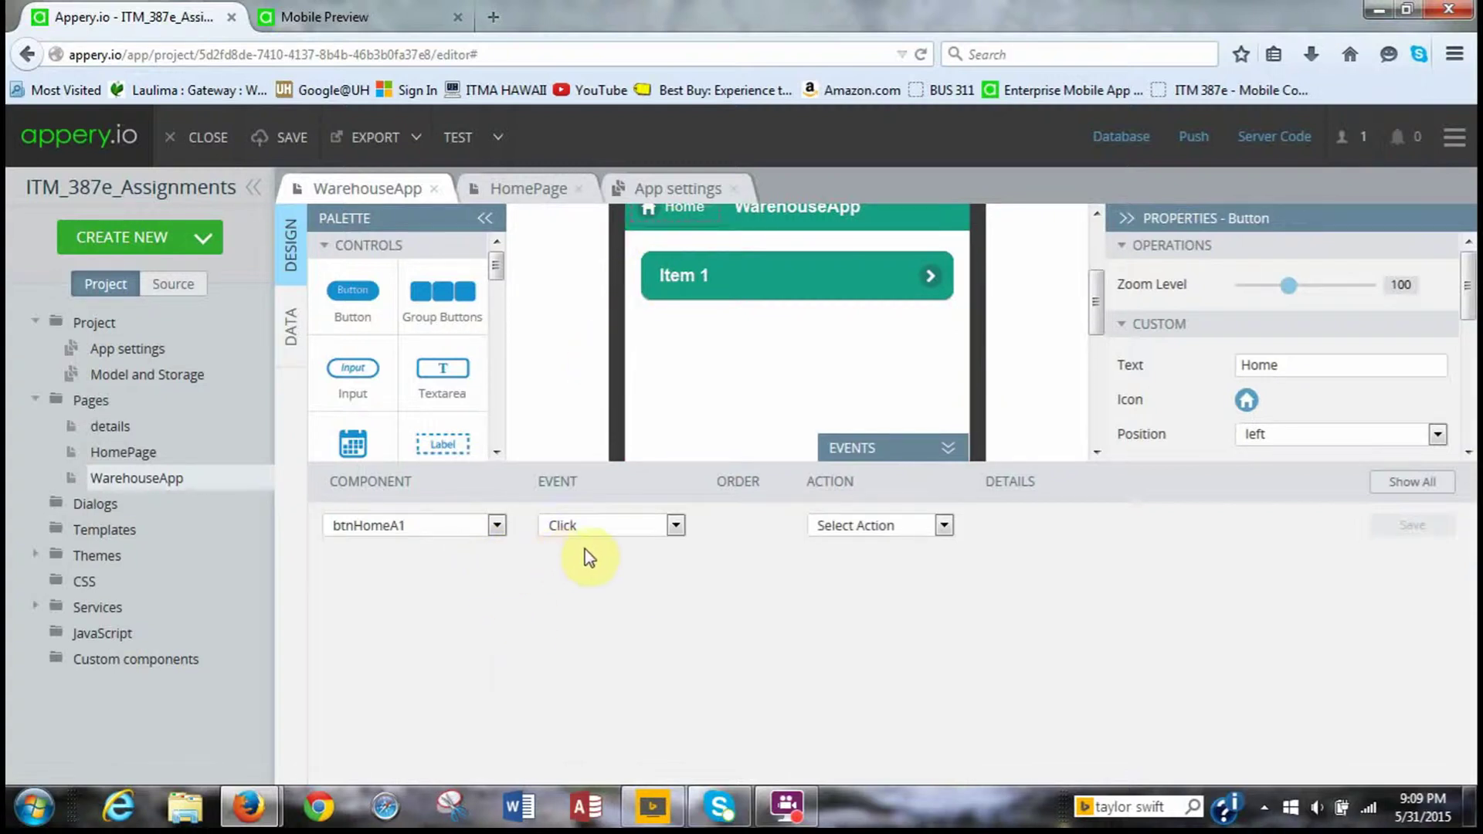
pyautogui.click(944, 525)
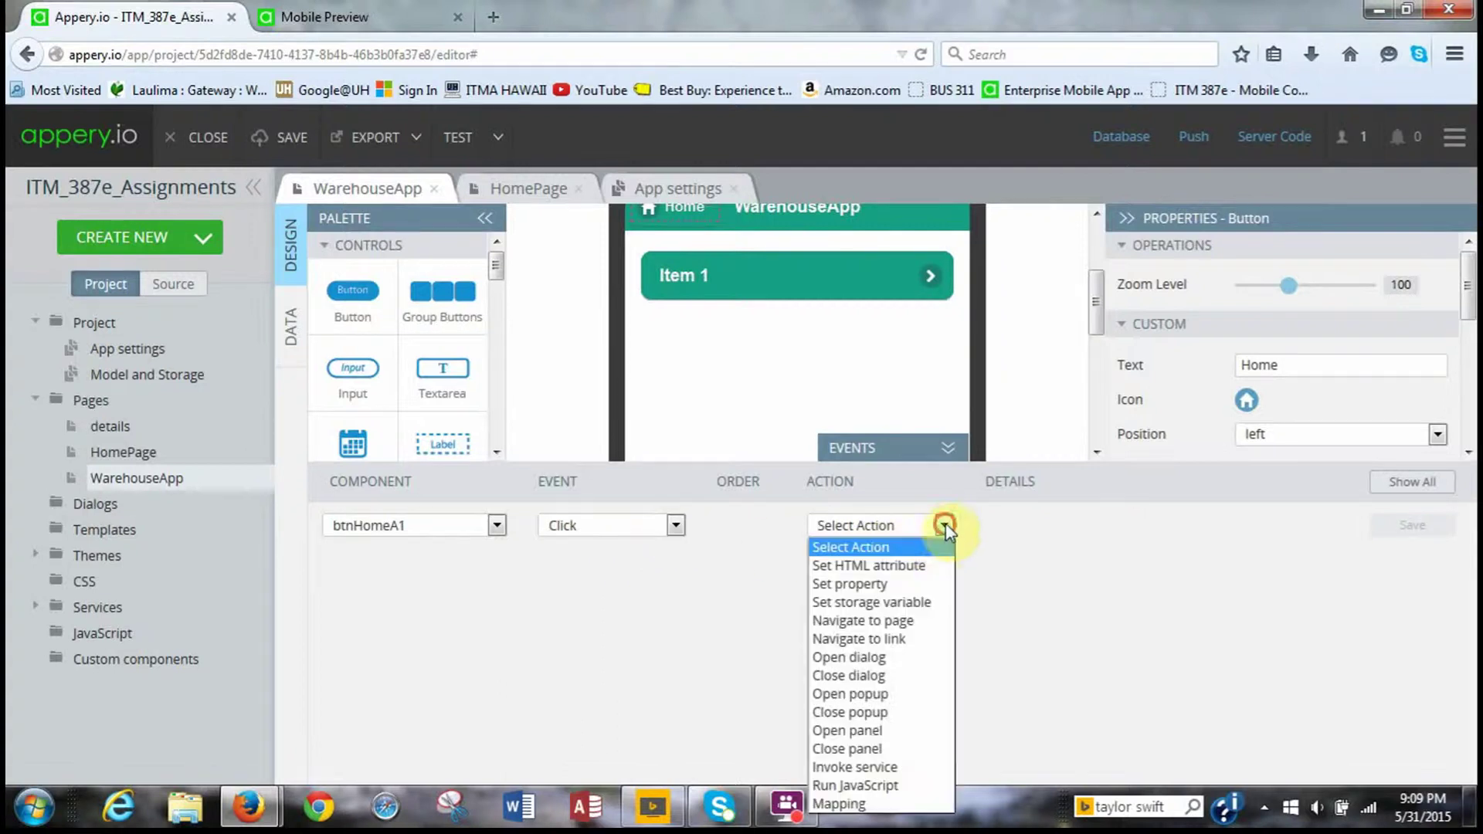
pyautogui.click(896, 625)
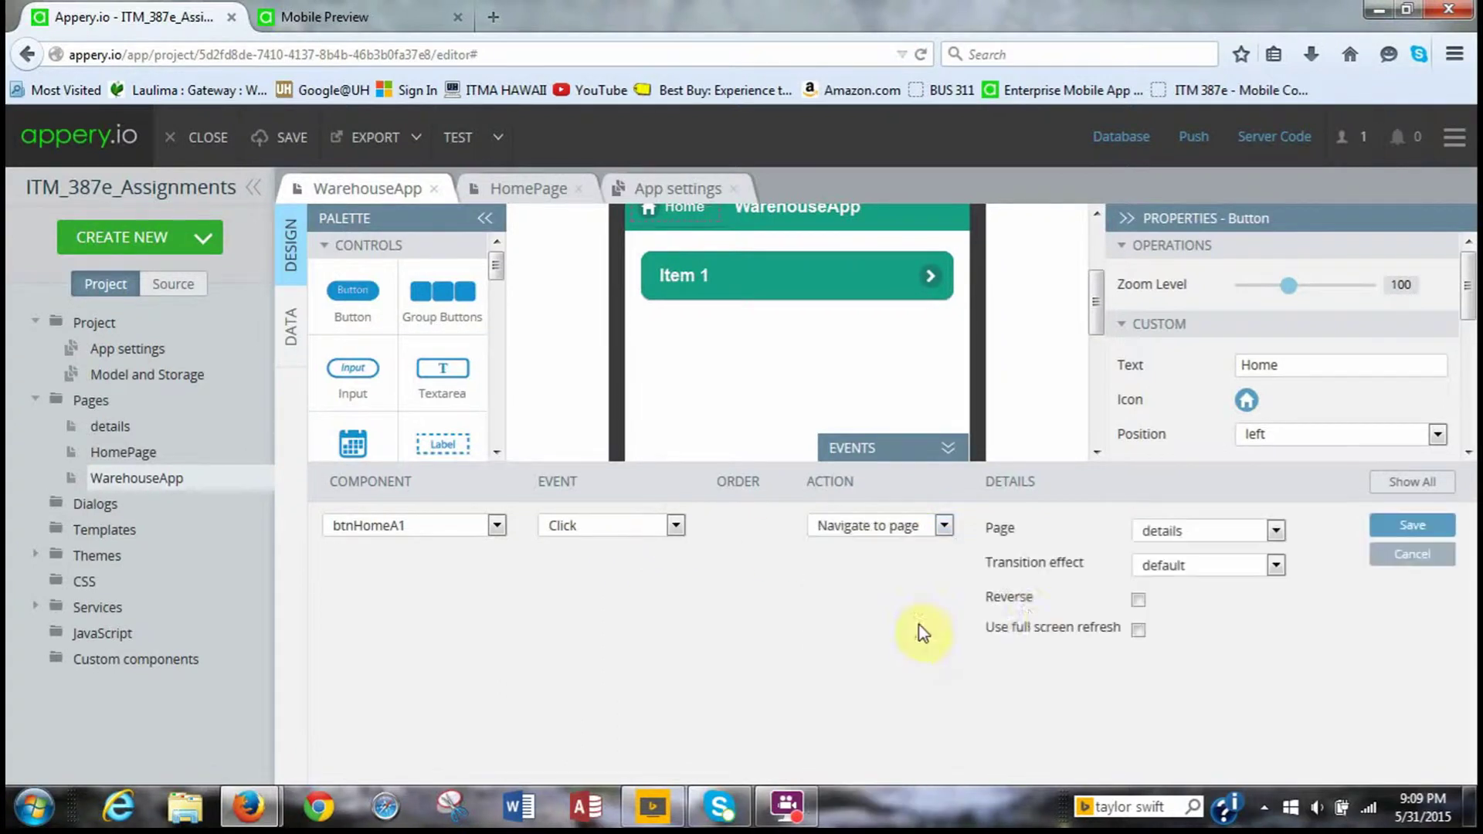
pyautogui.click(1277, 532)
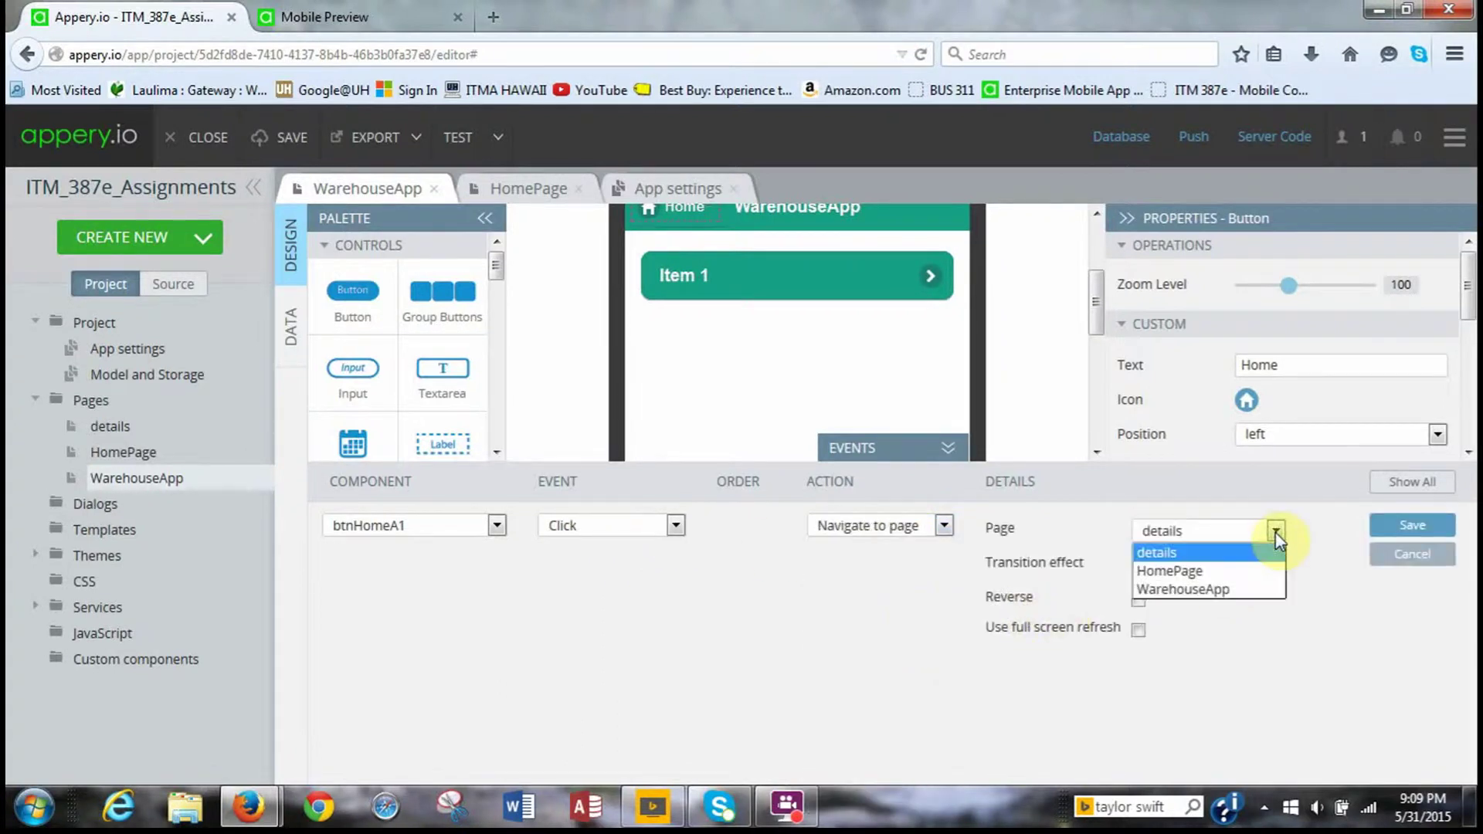
pyautogui.click(1267, 572)
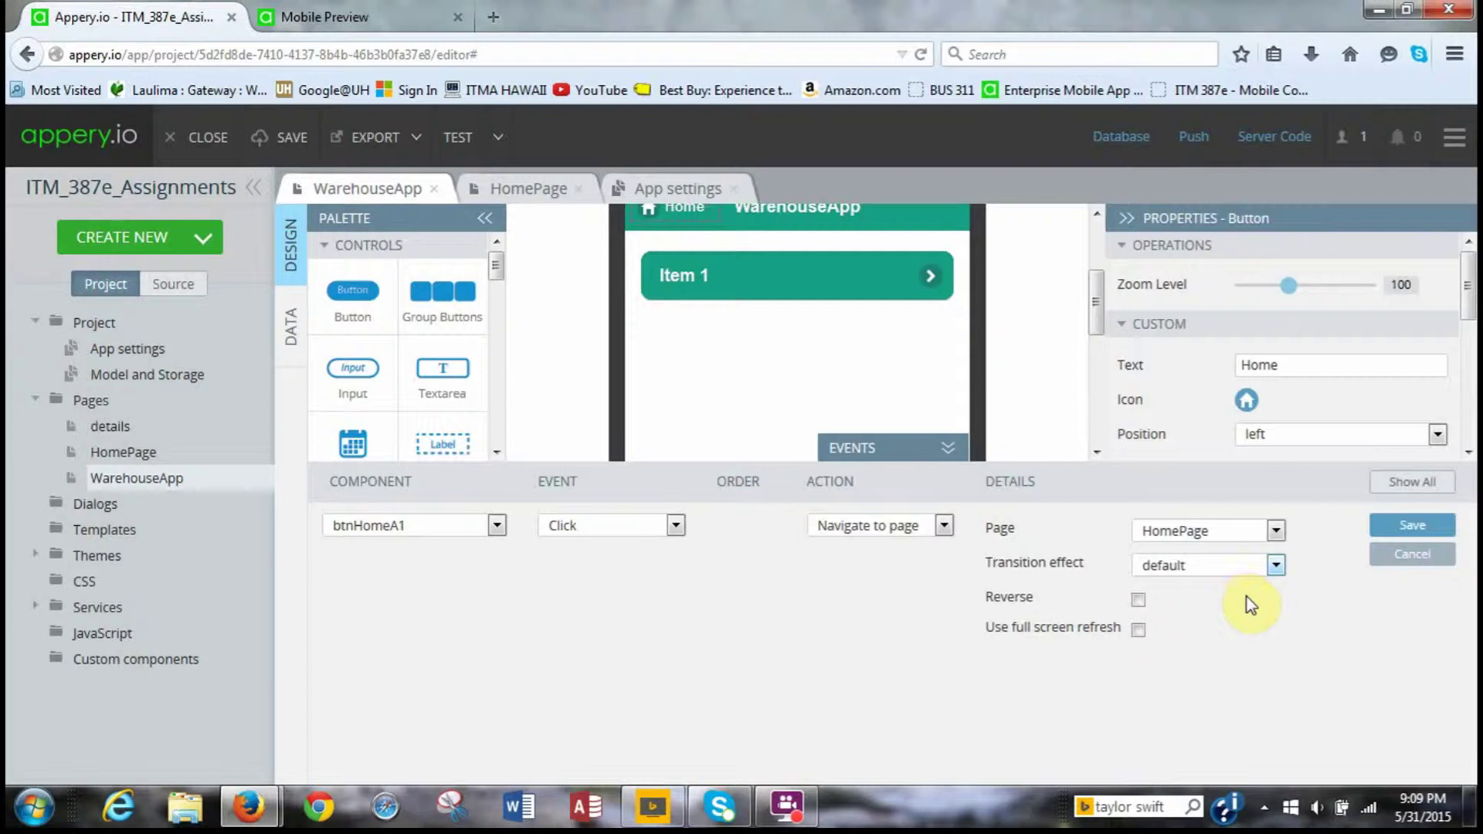
pyautogui.click(1383, 527)
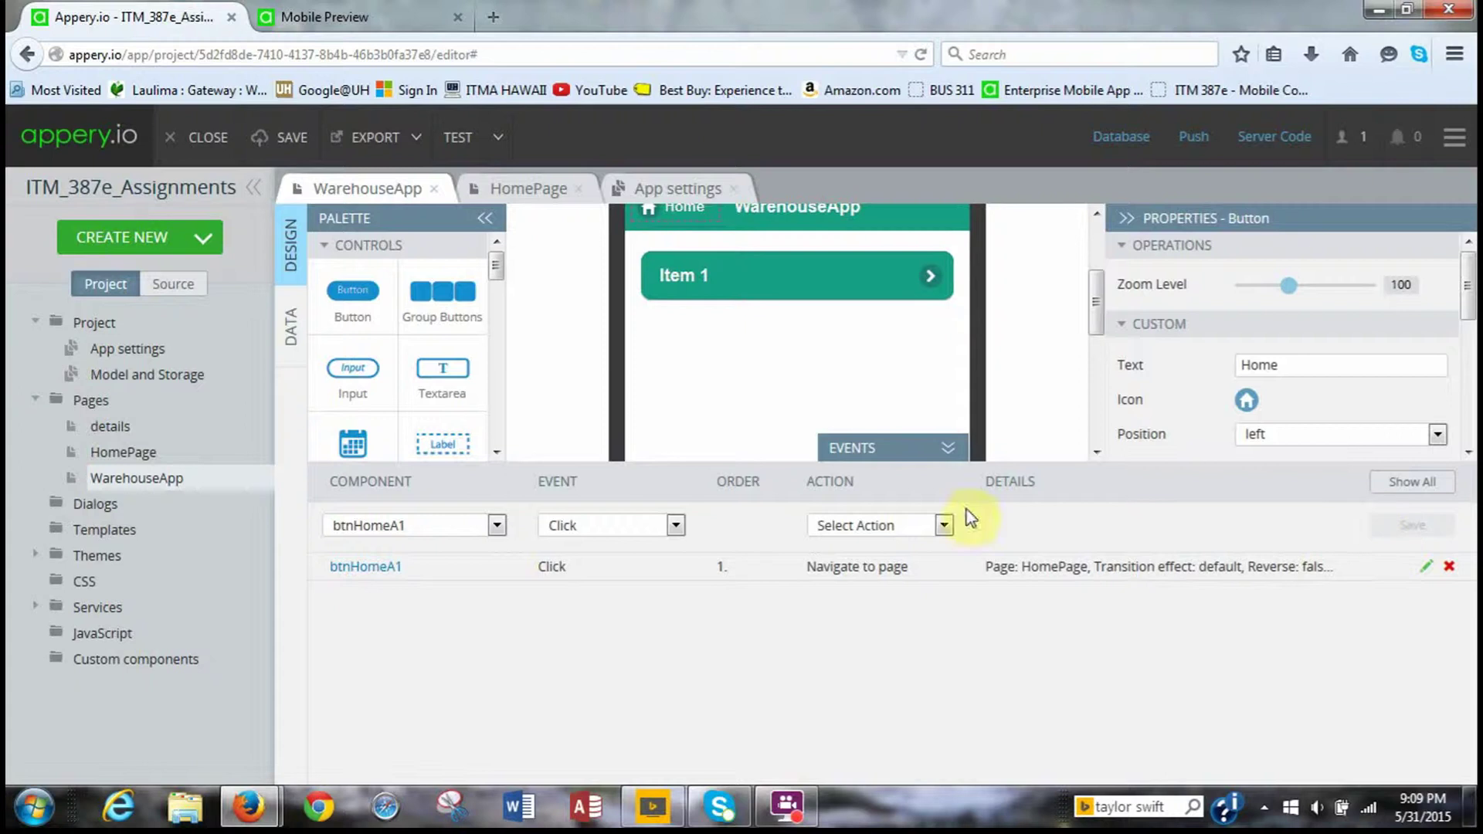
pyautogui.click(285, 147)
# Preview the app again and test opening Assignment 1, viewing the Coffee details, going back and returning to the home page
pyautogui.click(456, 143)
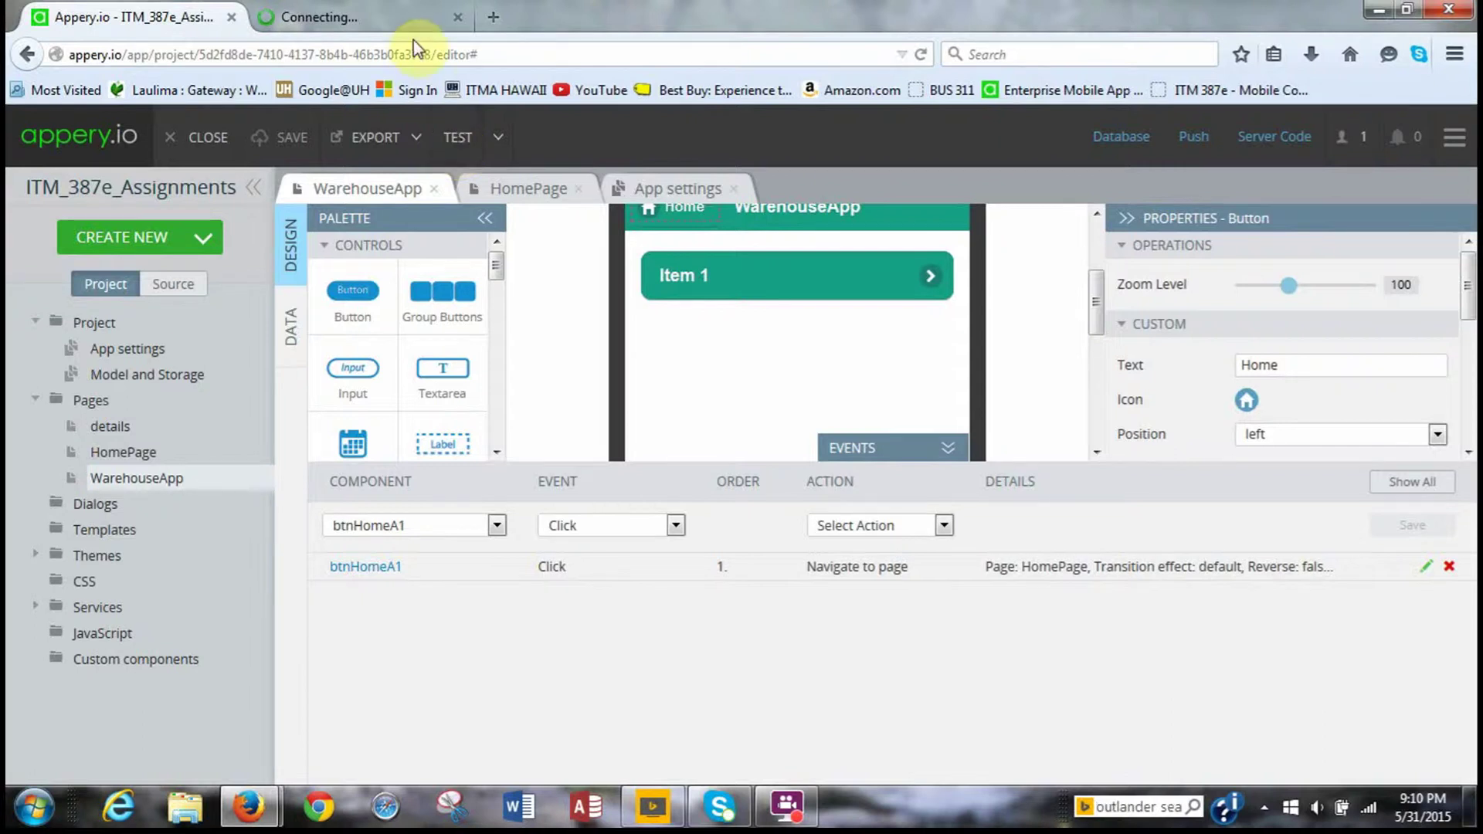
pyautogui.click(392, 17)
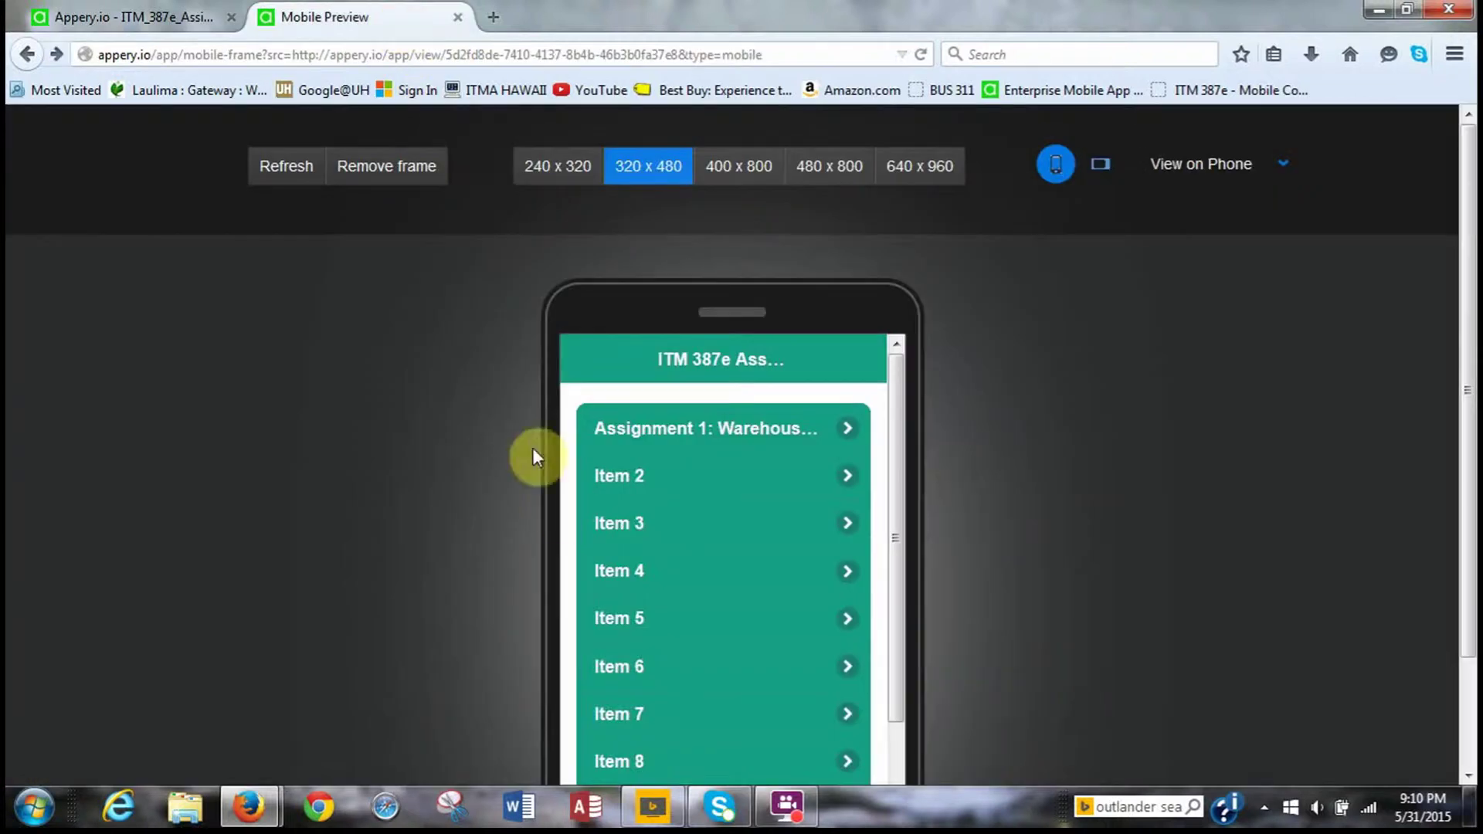
pyautogui.click(707, 431)
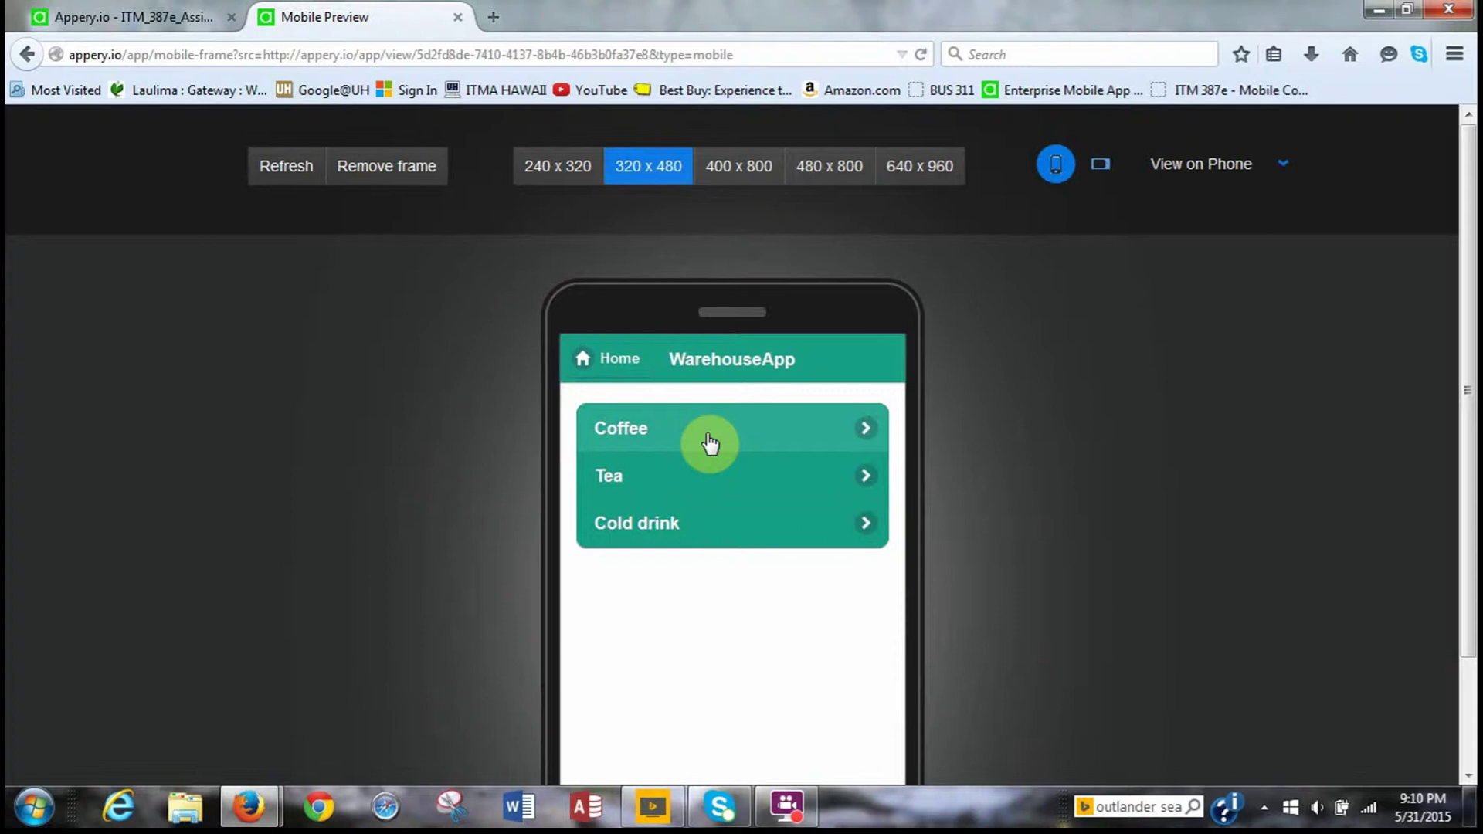
pyautogui.click(710, 444)
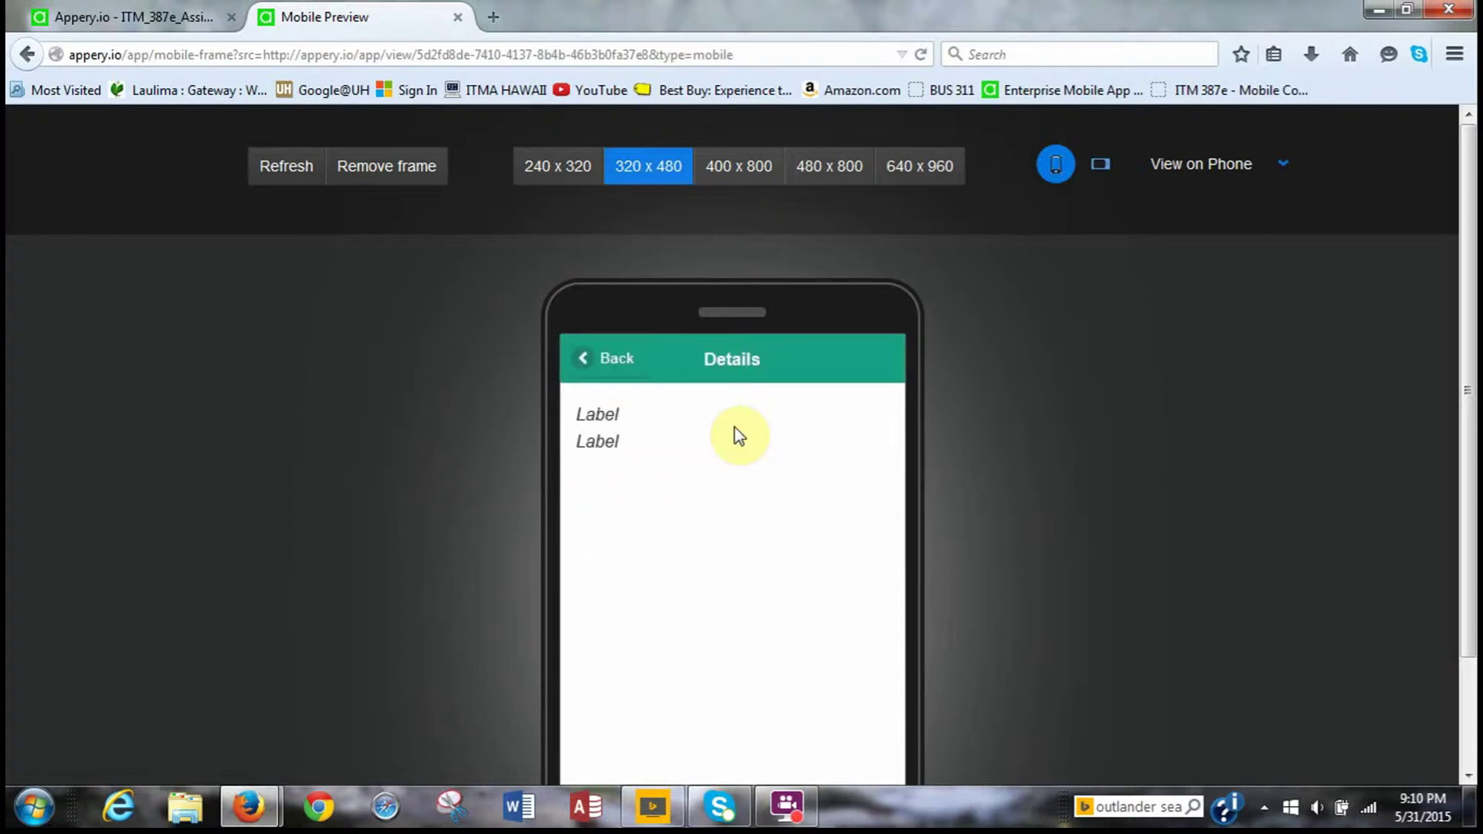
pyautogui.click(633, 370)
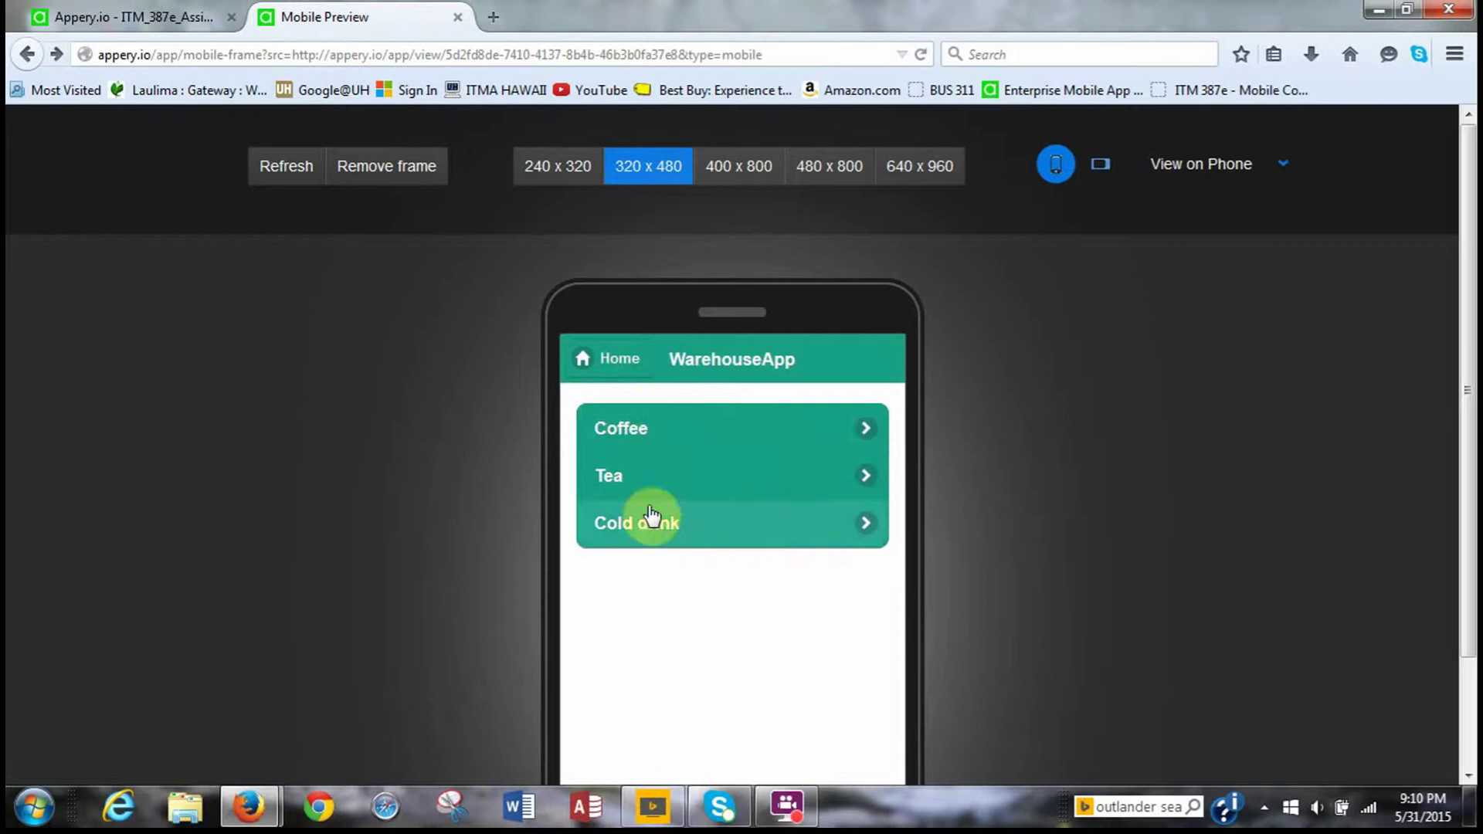
pyautogui.click(613, 379)
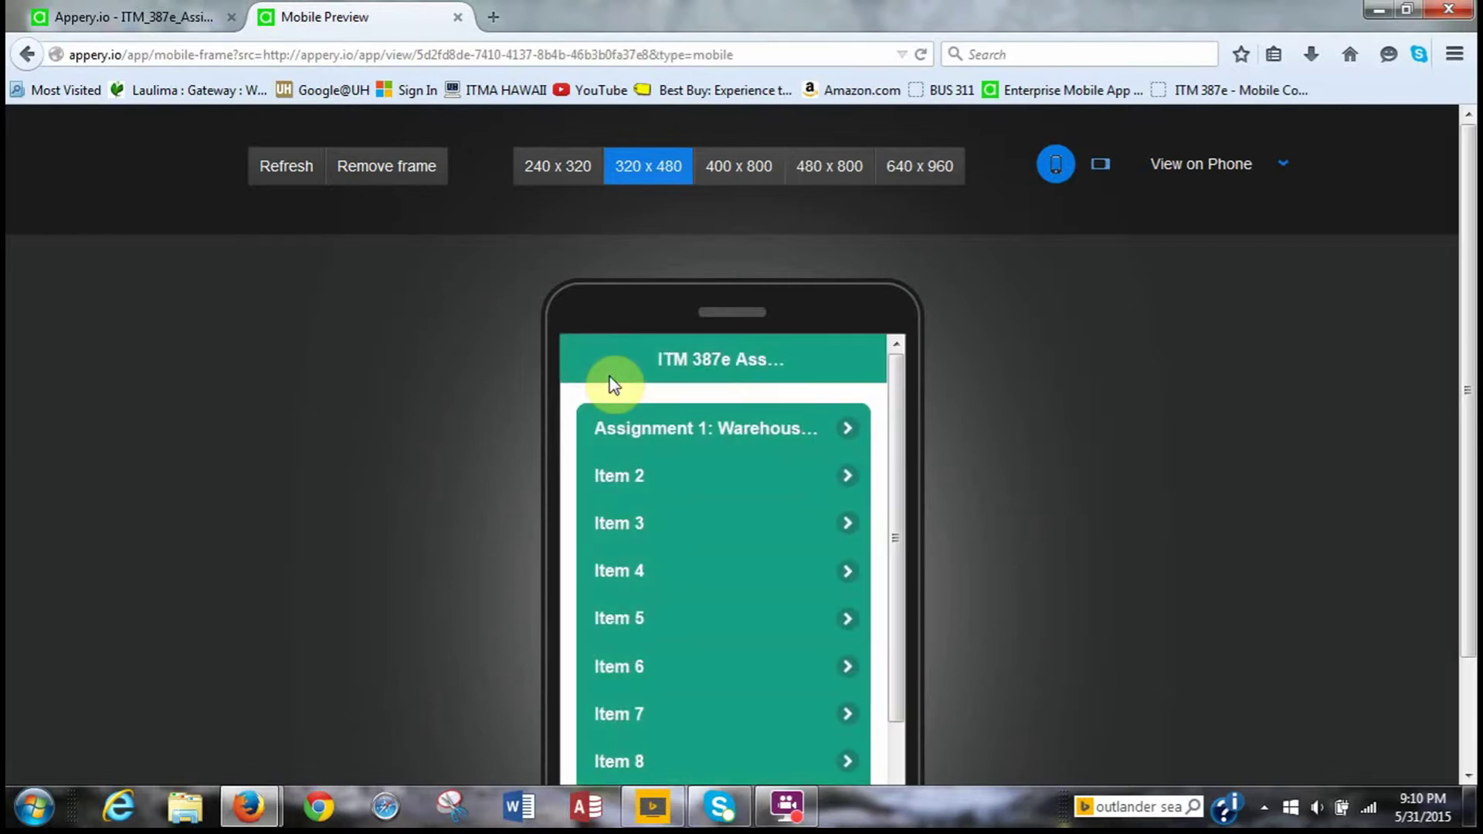